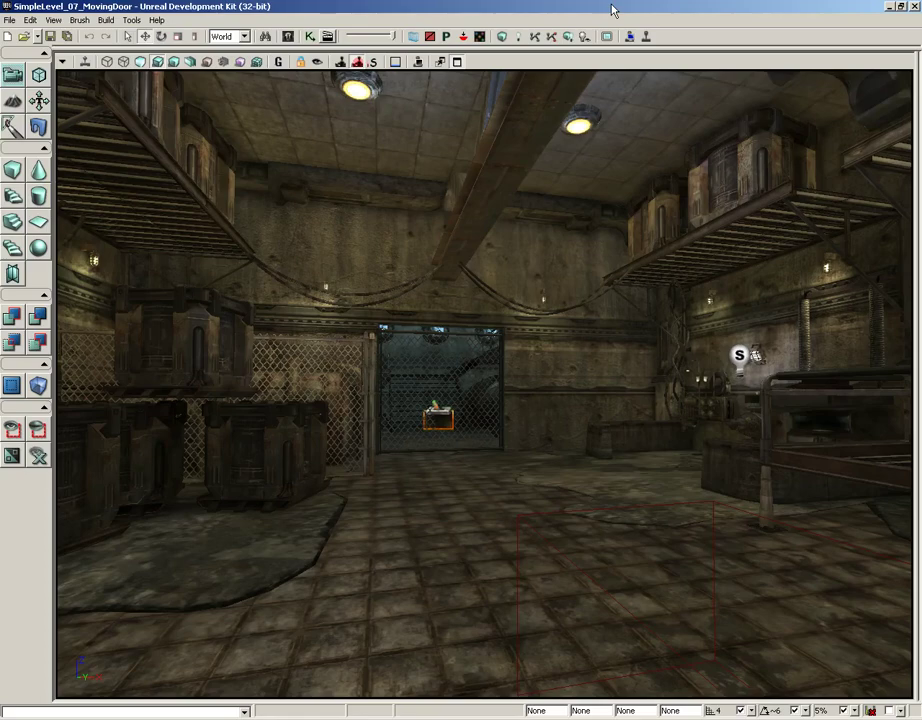
Look around the dark machine room in the perspective view, from its walkway and ceiling to the tanks and barrels
drag(539, 380, 475, 64)
right_drag(537, 362, 684, 316)
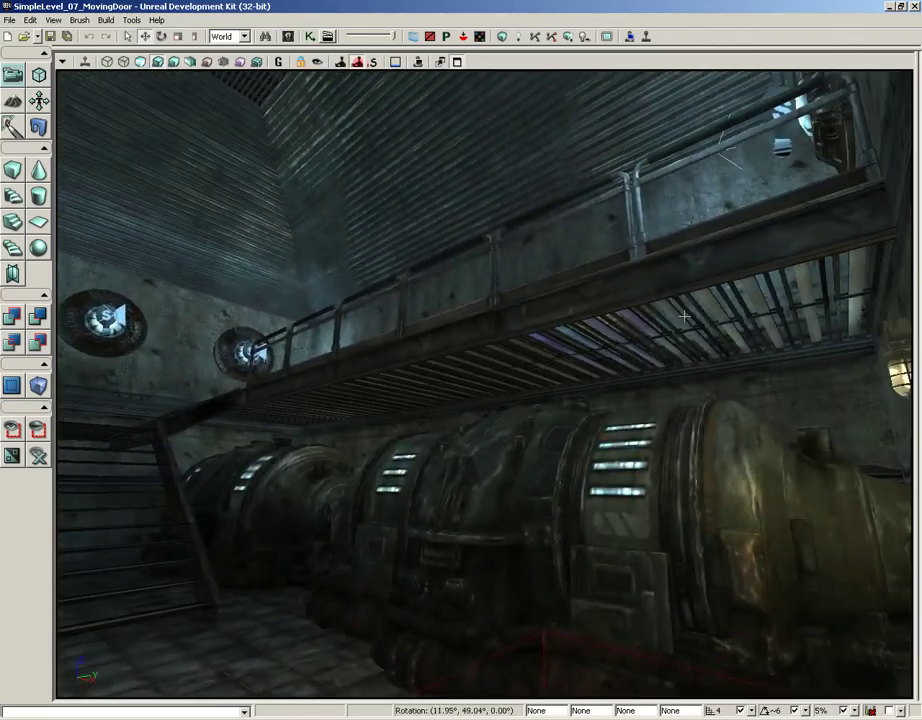
mouse_move(539, 370)
right_down()
mouse_move(534, 331)
mouse_move(340, 313)
mouse_move(537, 372)
right_up()
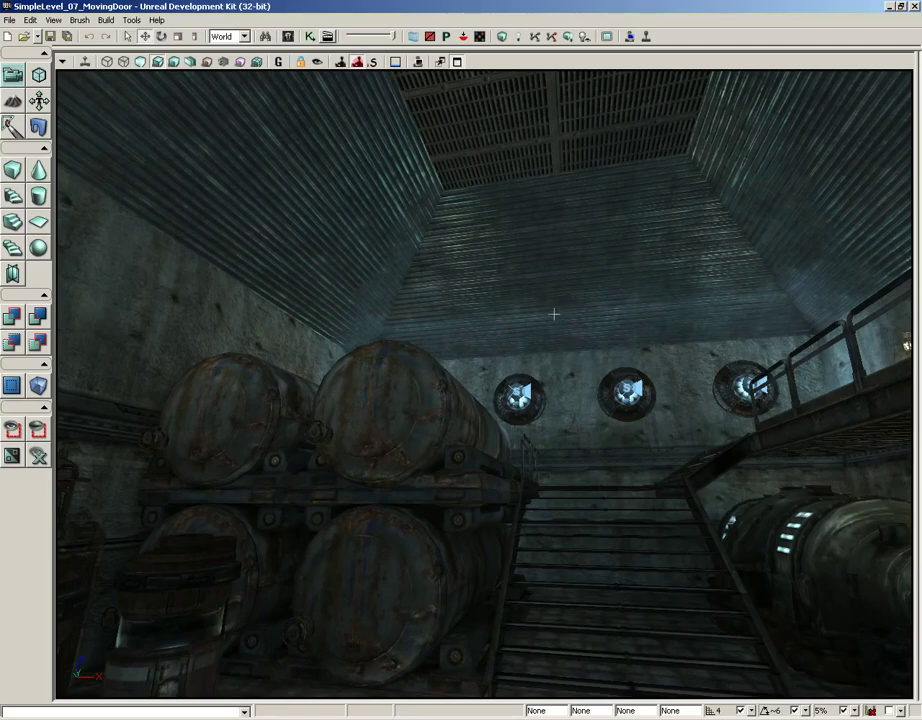
right_drag(552, 313, 535, 291)
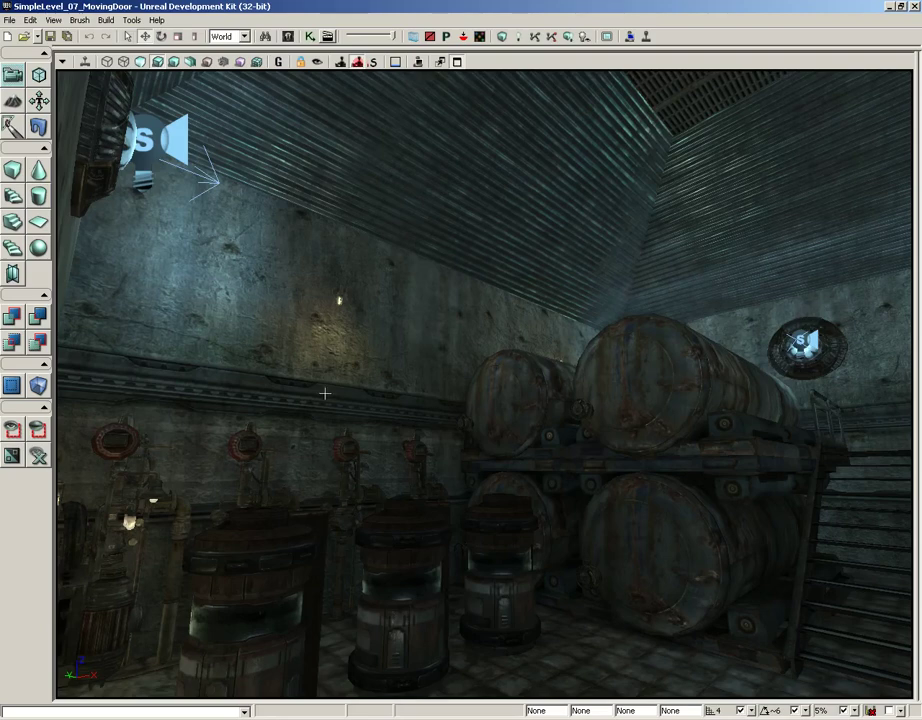
Show the level in a maximized top view centred on the machine room, with the static meshes hidden
click(457, 62)
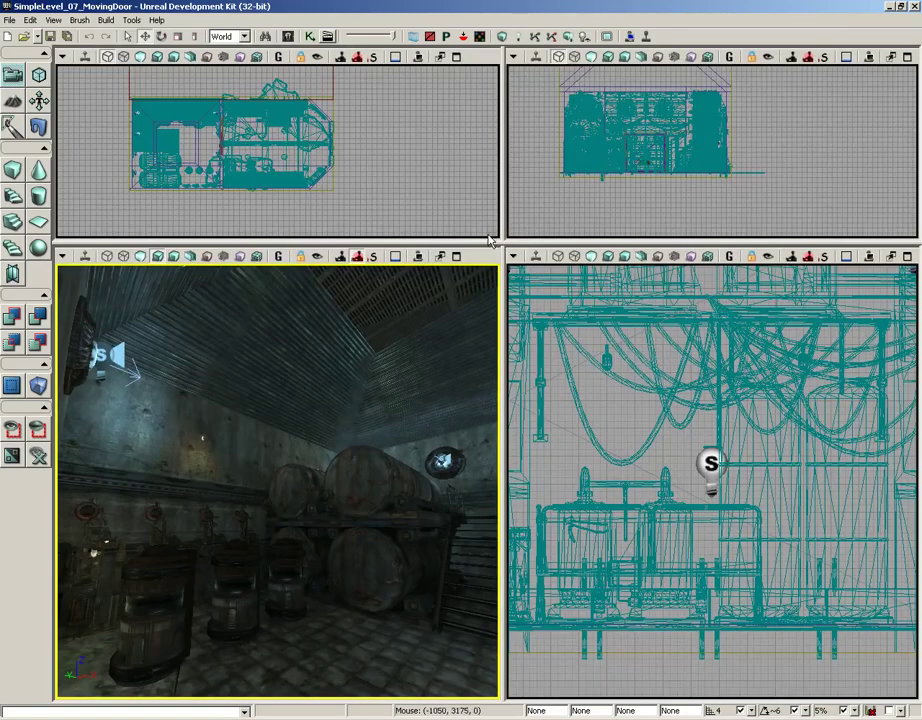
drag(488, 247, 471, 491)
drag(416, 244, 440, 268)
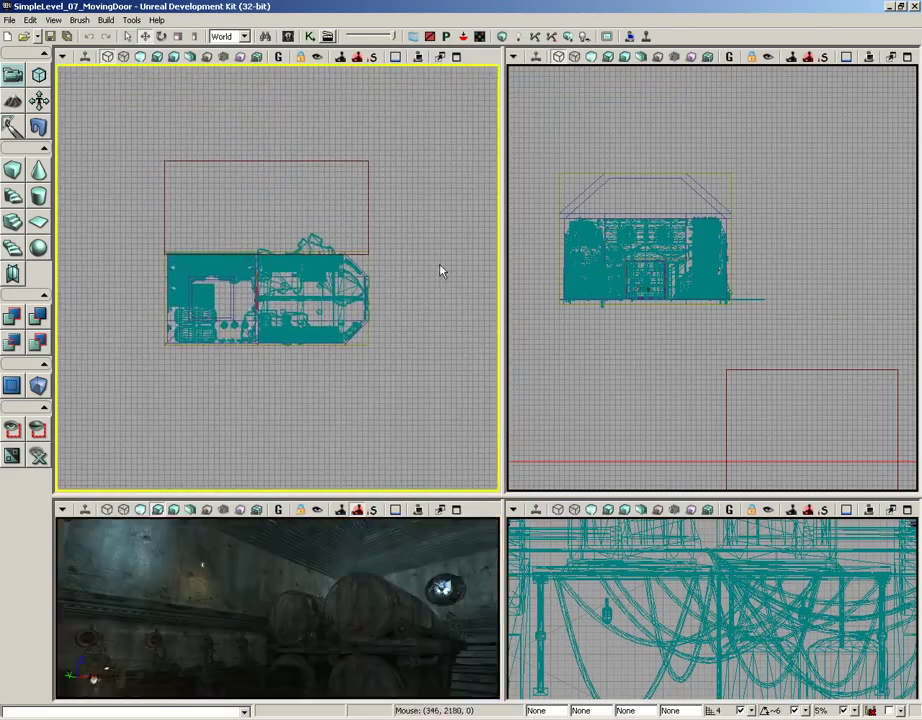
click(455, 62)
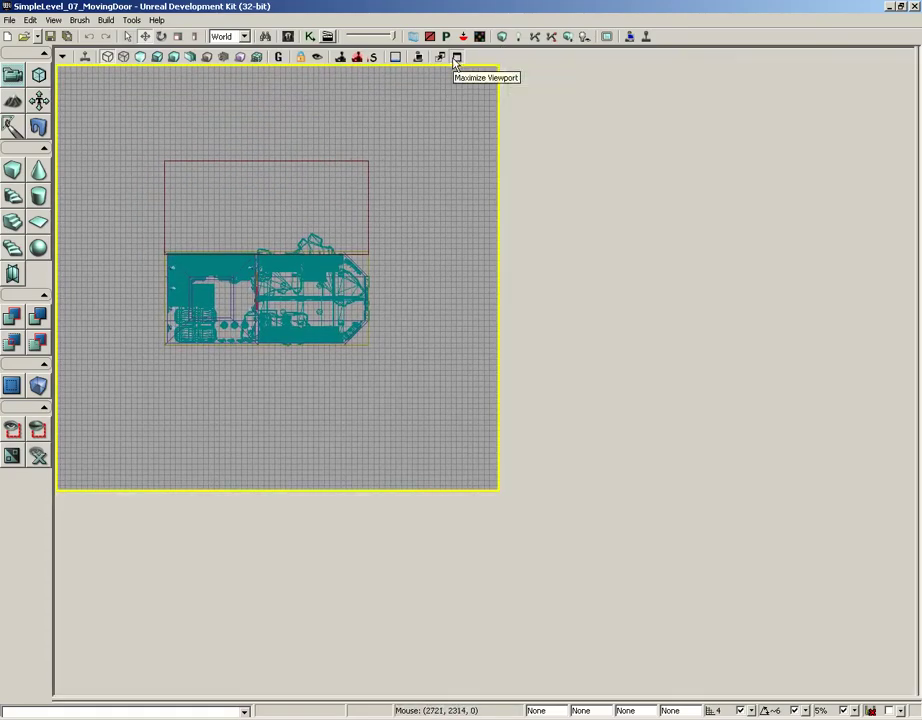
scroll(521, 286, up, 5)
scroll(571, 237, up, 3)
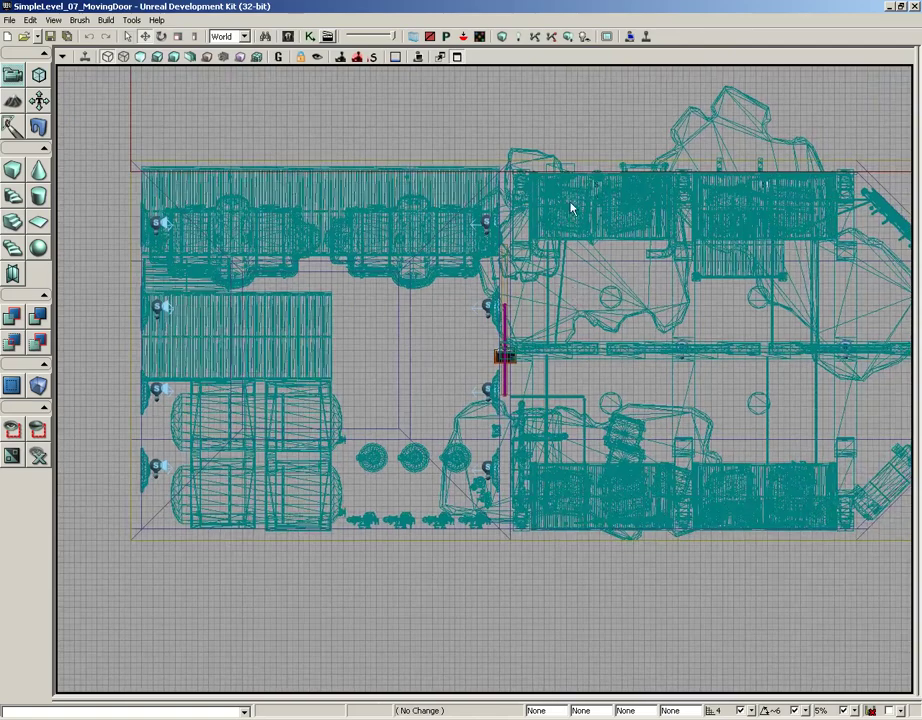
drag(570, 206, 654, 262)
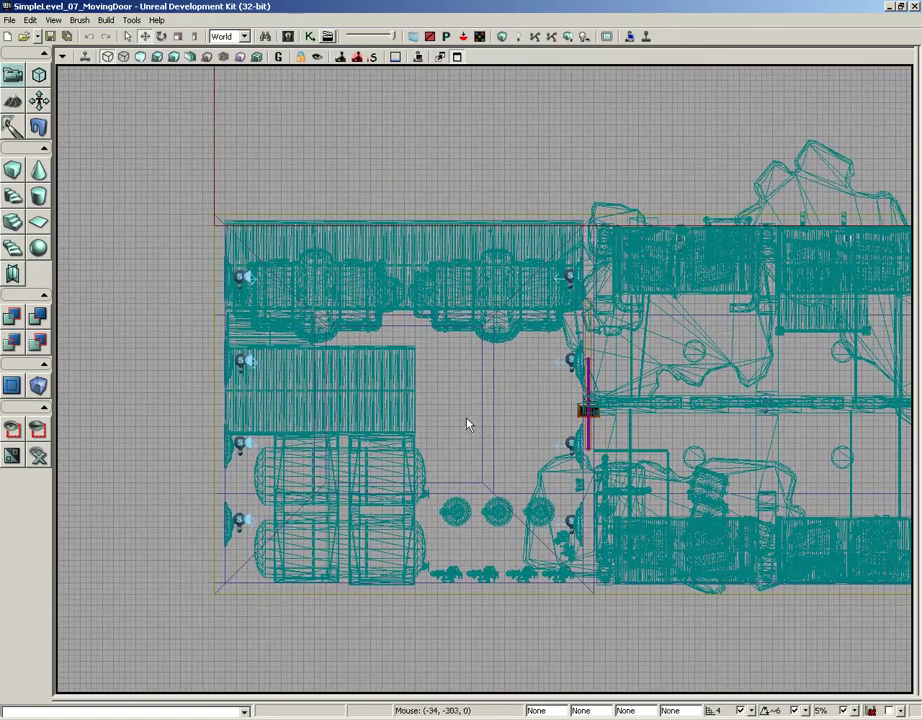
key(w)
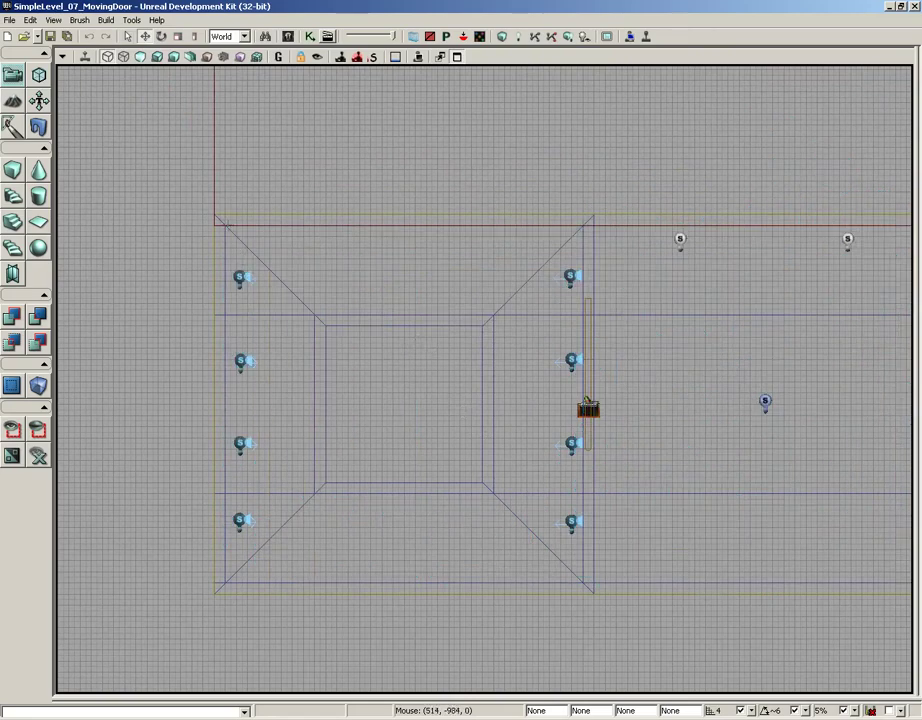
Move the builder brush slightly away from the rooms in the top view so it clears their outer walls
drag(456, 298, 435, 498)
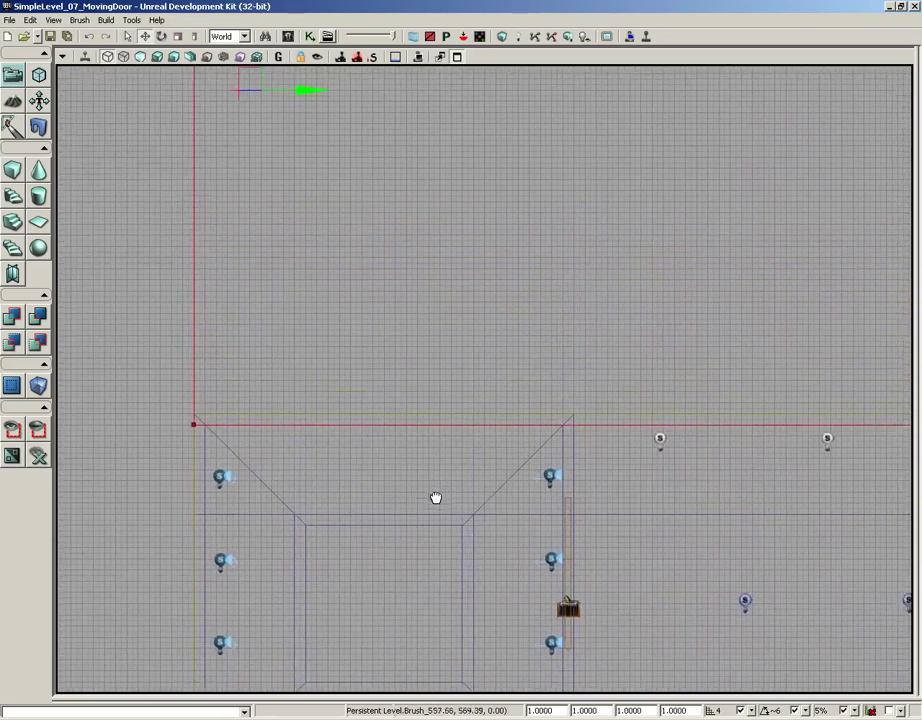
scroll(435, 498, down, 2)
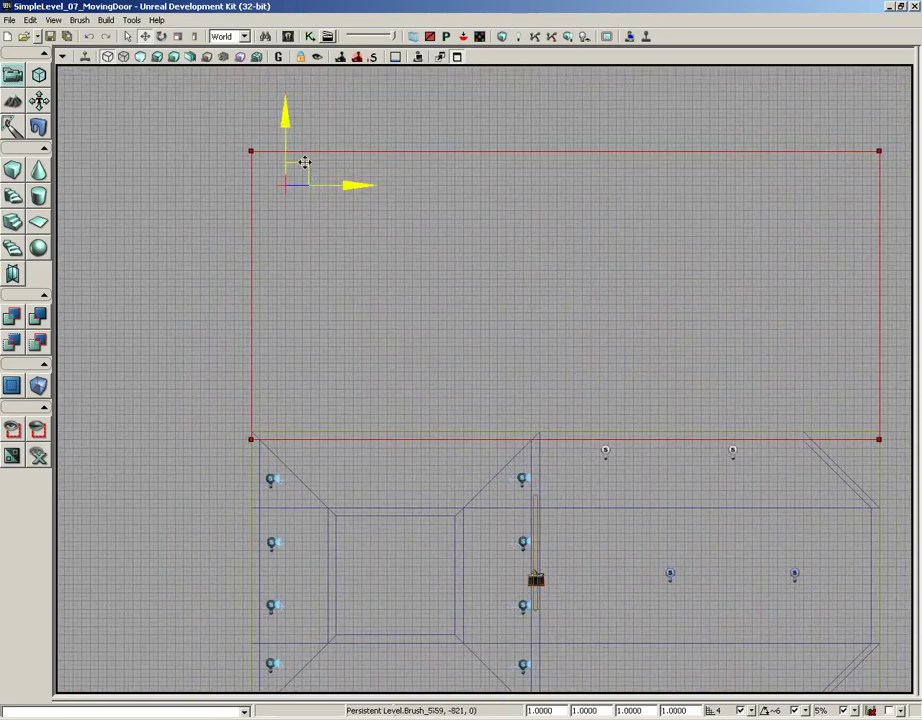
drag(304, 162, 310, 138)
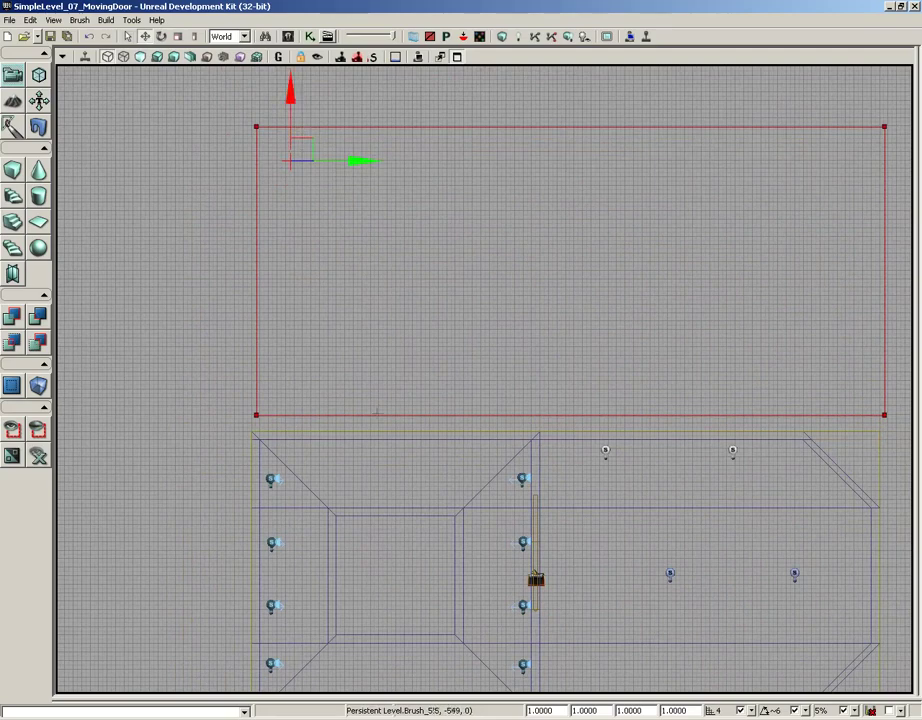
drag(376, 412, 362, 313)
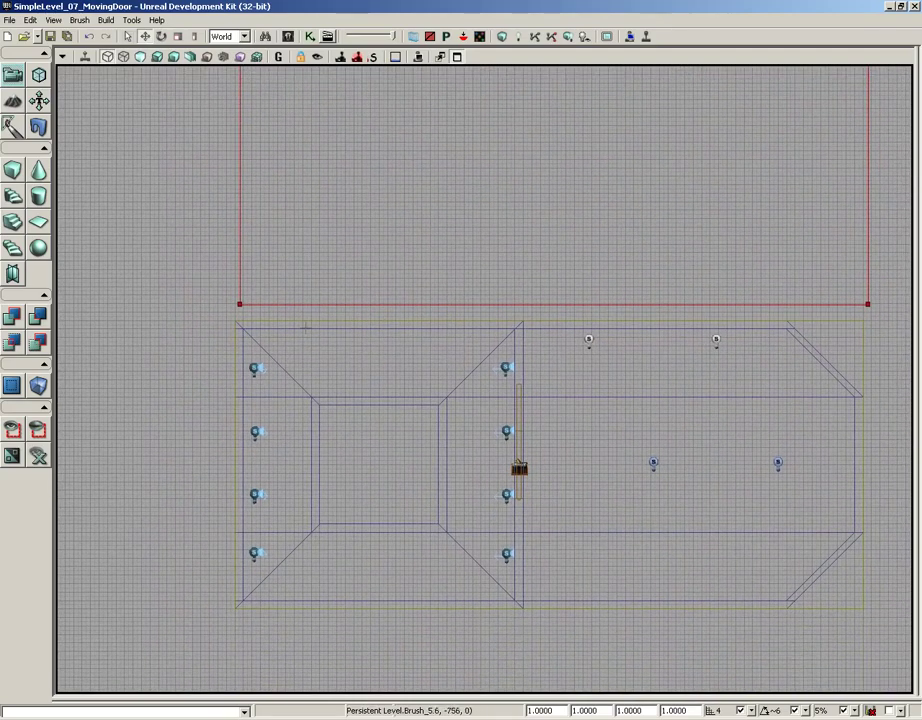
Enter geometry editing and choose the Pen modifier with an extrude depth of 720
click(40, 76)
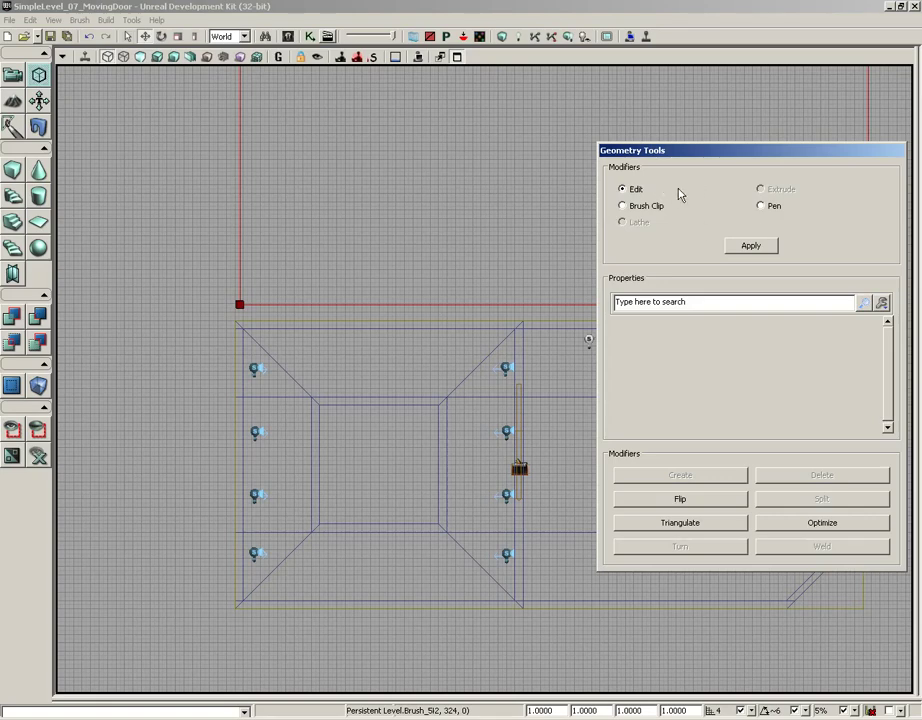
click(761, 206)
right_drag(402, 380, 381, 325)
scroll(380, 330, up, 2)
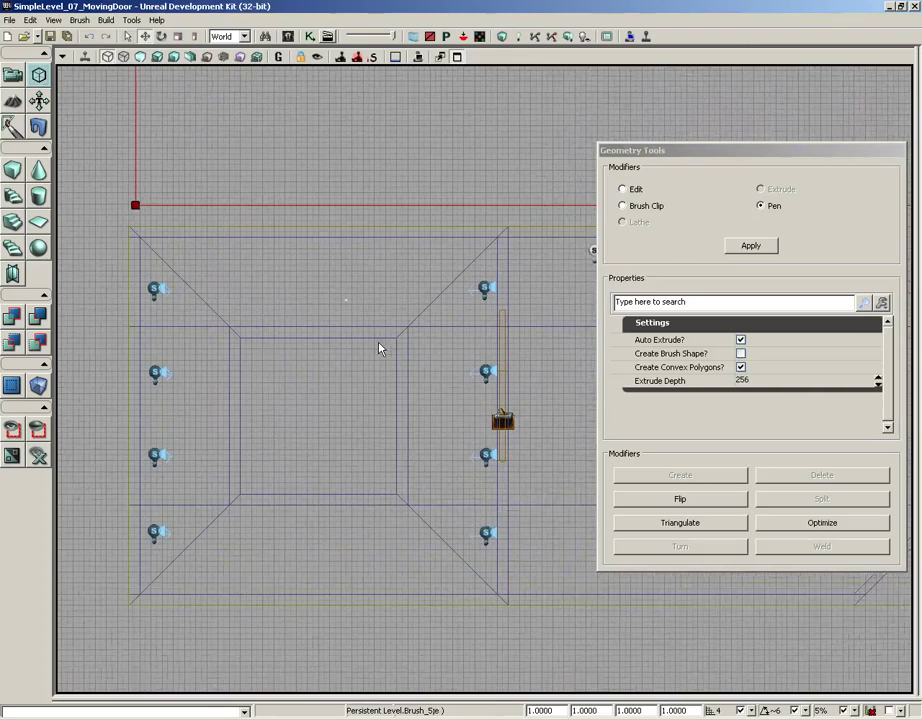
scroll(379, 348, up, 4)
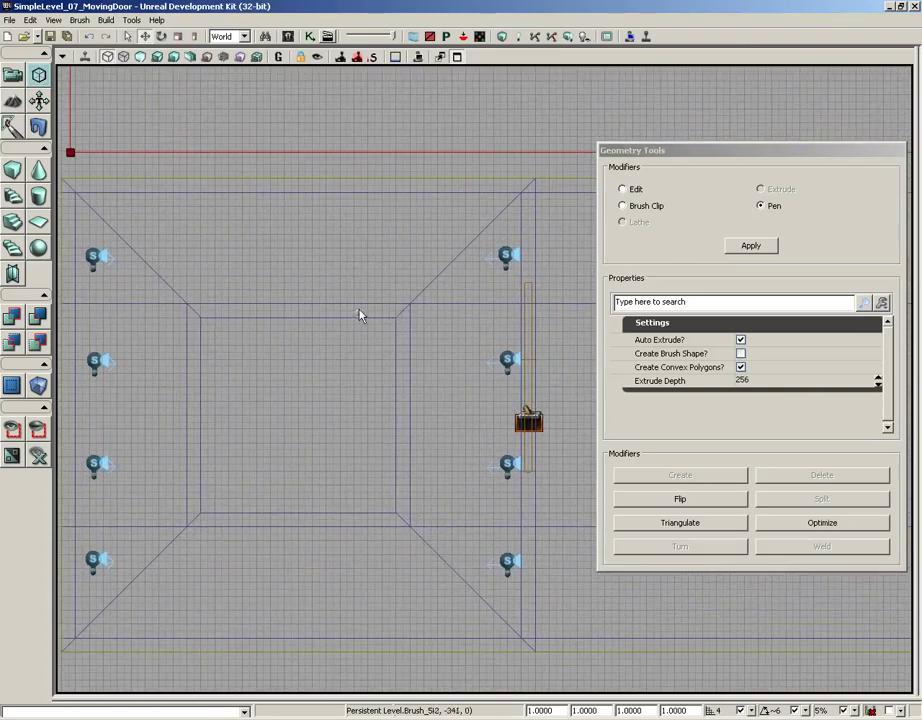
click(742, 380)
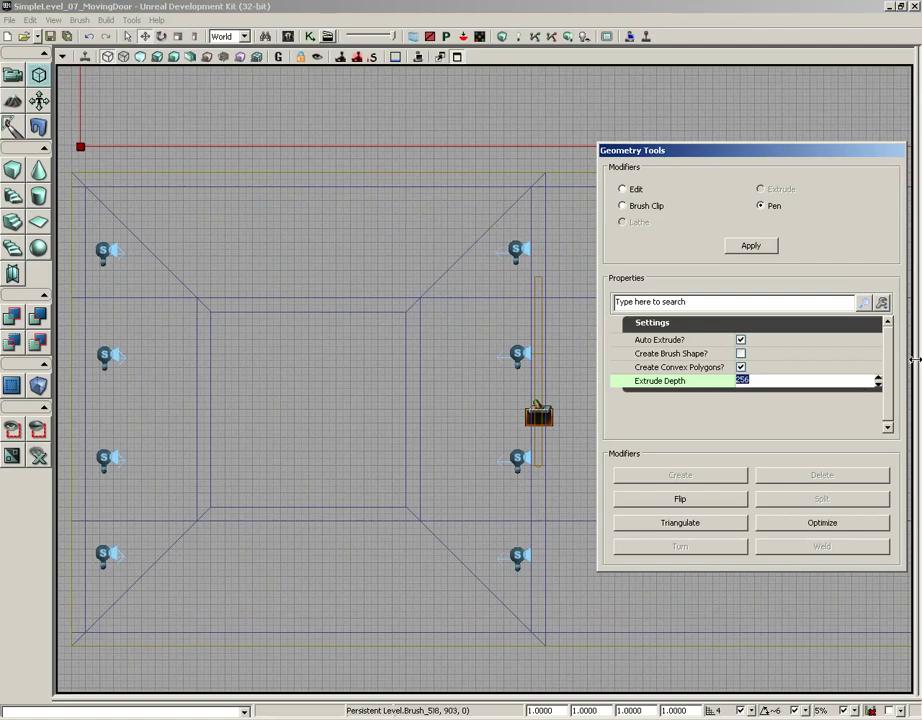
text(720)
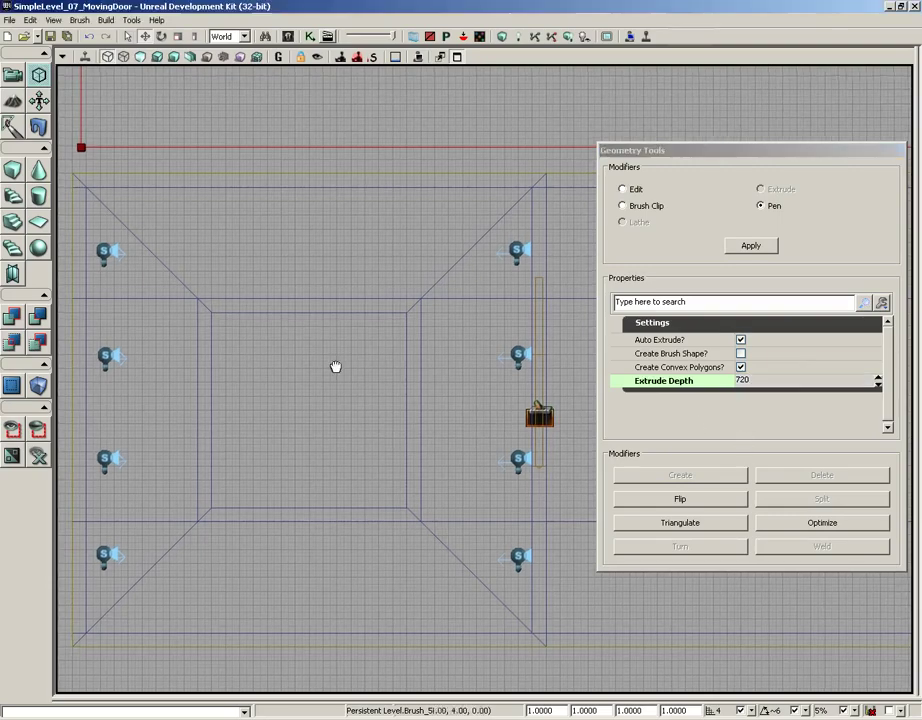
Set the drag grid to 32 and outline the machine room with the Pen tool through its four inner wall corners
mouse_move(393, 368)
mouse_down()
mouse_move(360, 372)
mouse_move(362, 354)
mouse_move(377, 374)
mouse_move(371, 352)
mouse_up()
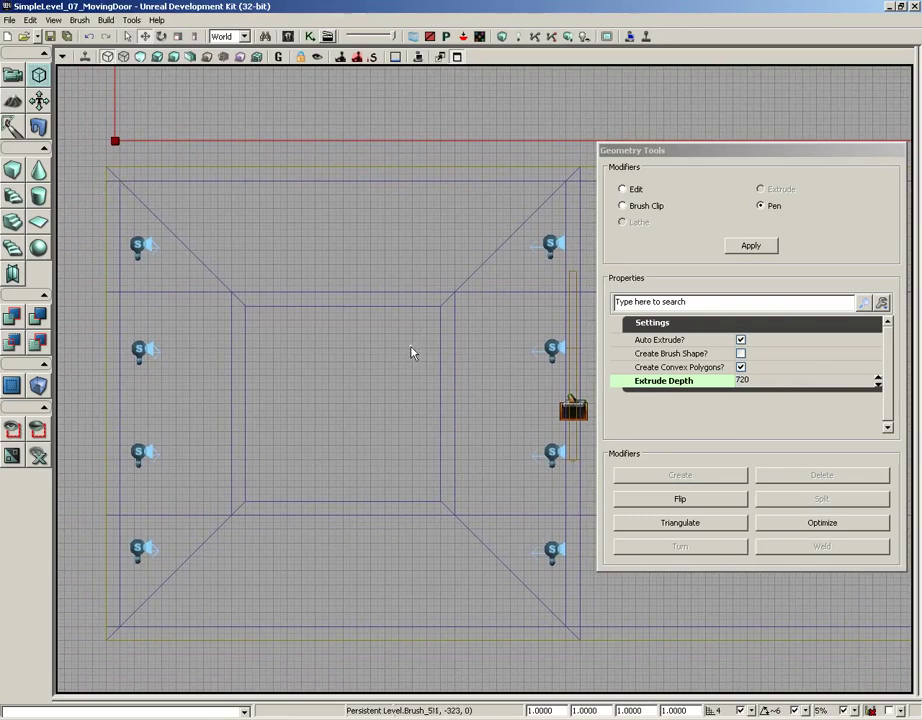
mouse_move(355, 394)
mouse_down()
mouse_move(348, 381)
mouse_move(340, 393)
mouse_up()
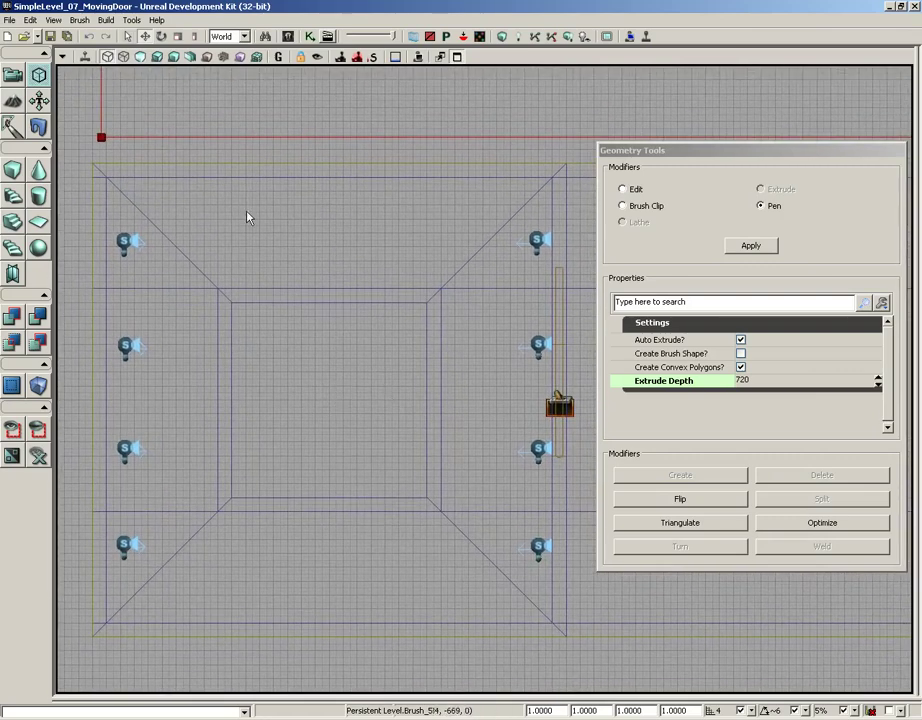
click(751, 711)
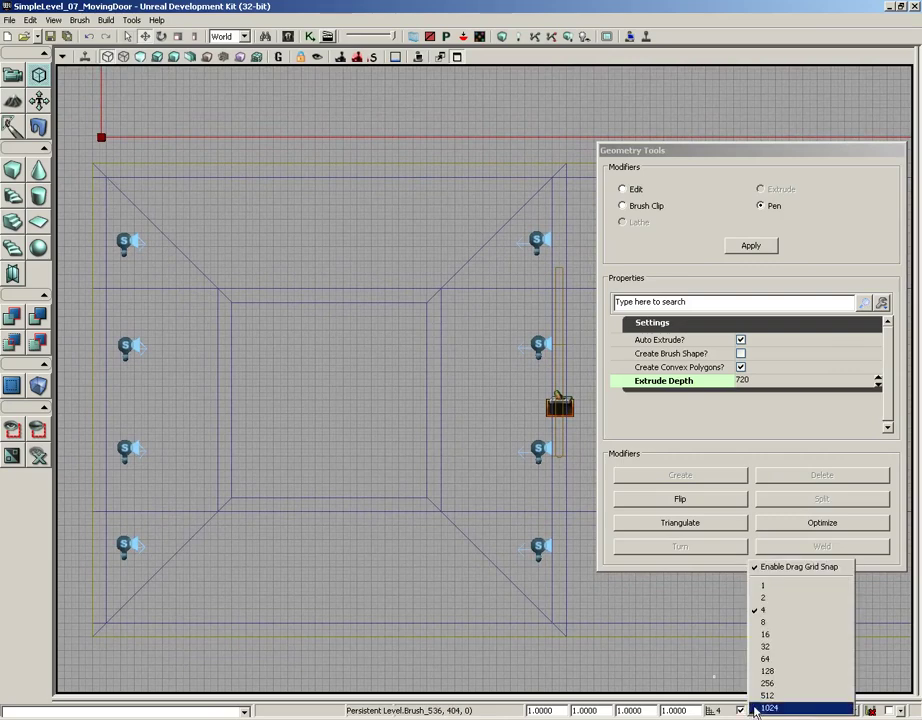
click(762, 646)
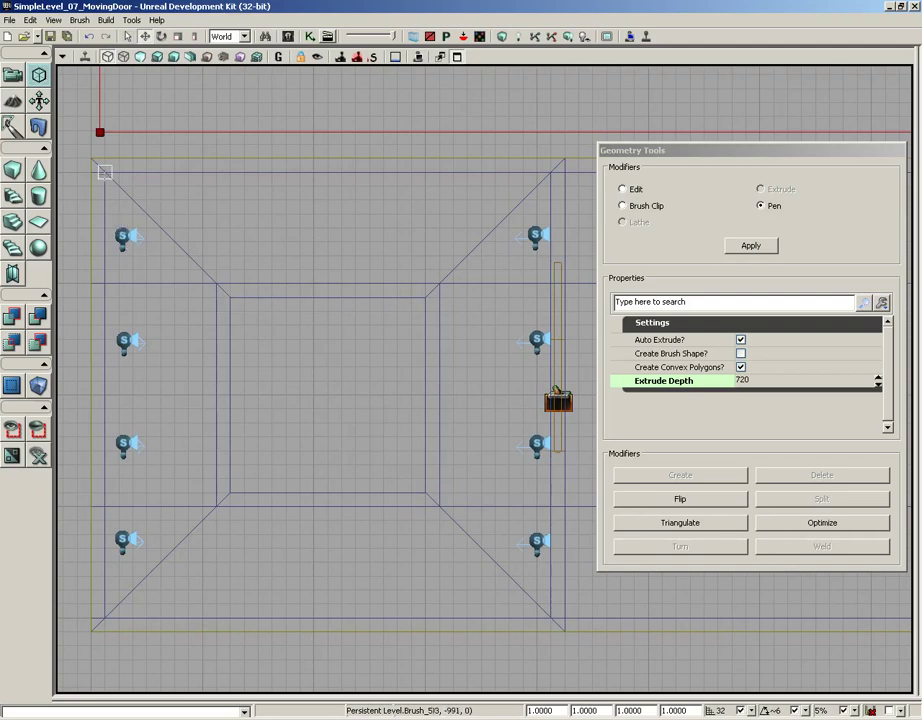
click(104, 172)
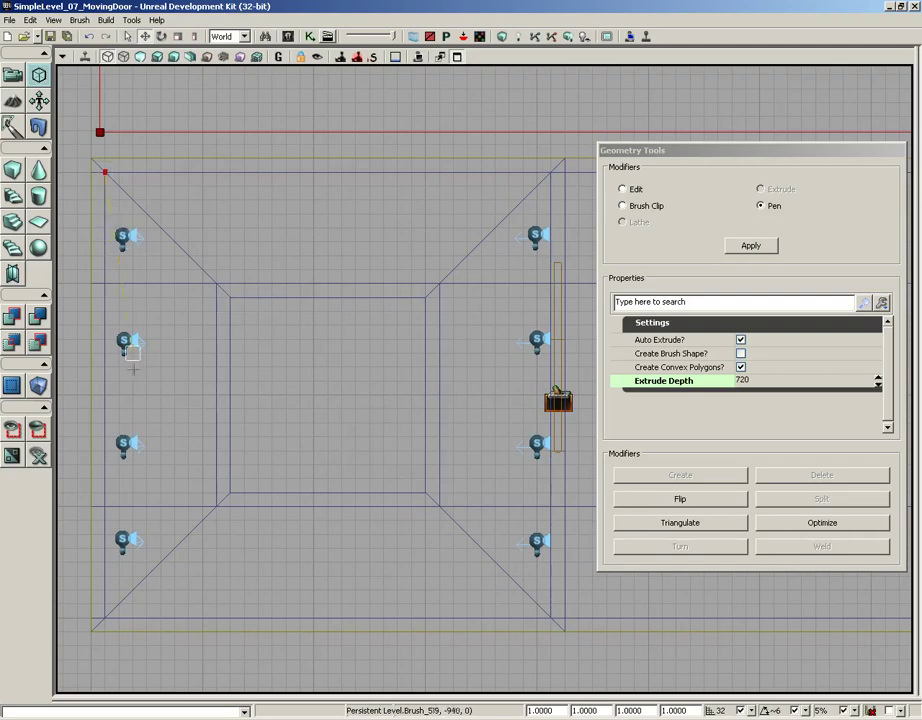
click(104, 617)
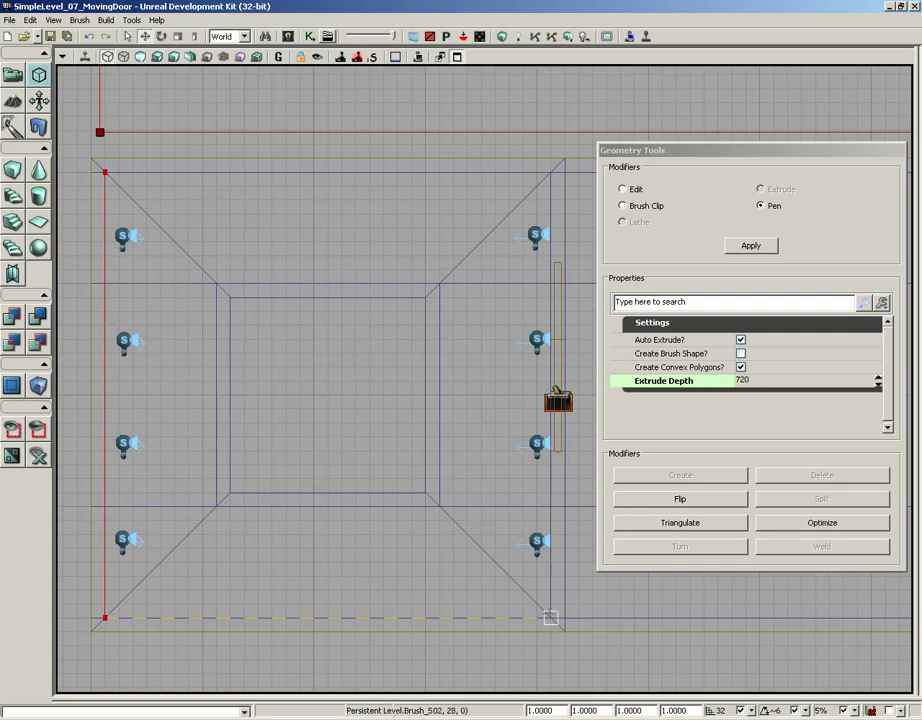
click(550, 617)
click(550, 172)
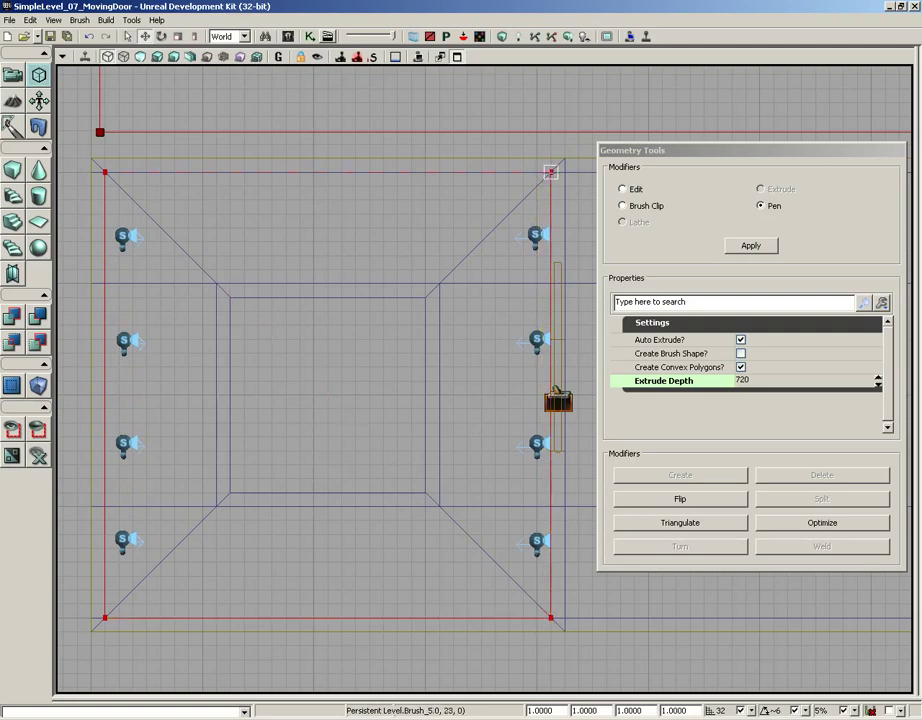
click(104, 172)
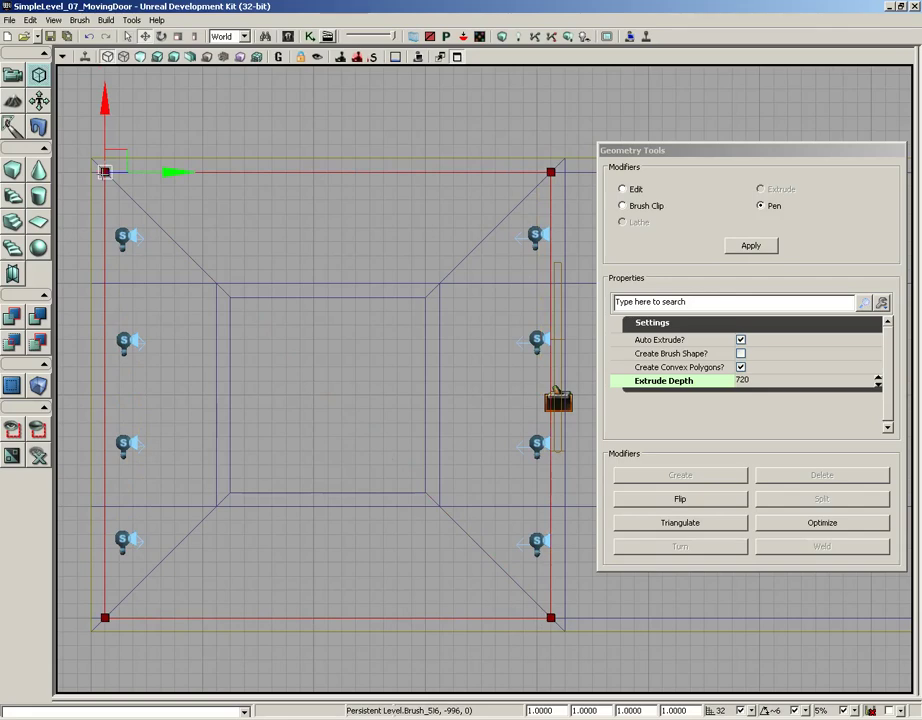
Leave geometry editing and place the builder brush's pivot on its lower corner vertex in the side view
click(456, 57)
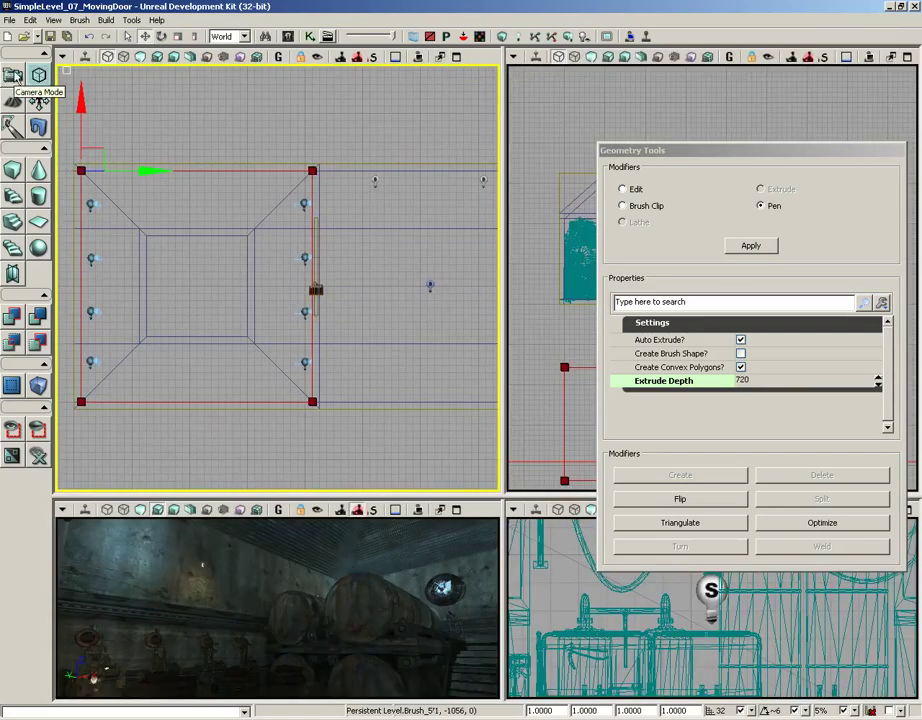
click(39, 75)
click(705, 392)
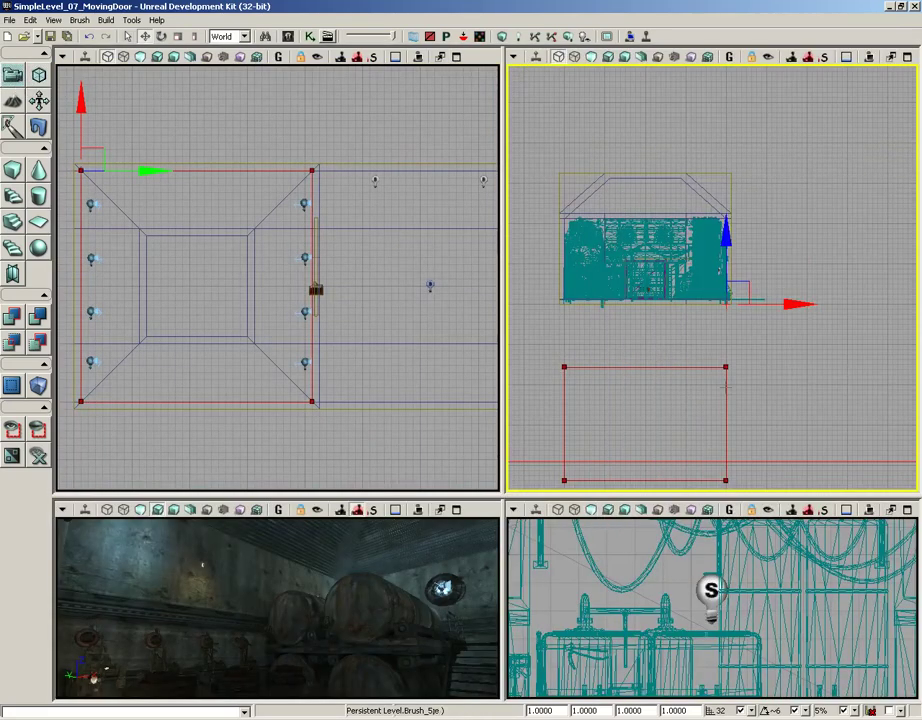
mouse_move(768, 394)
mouse_down()
mouse_move(773, 368)
mouse_move(737, 315)
mouse_up()
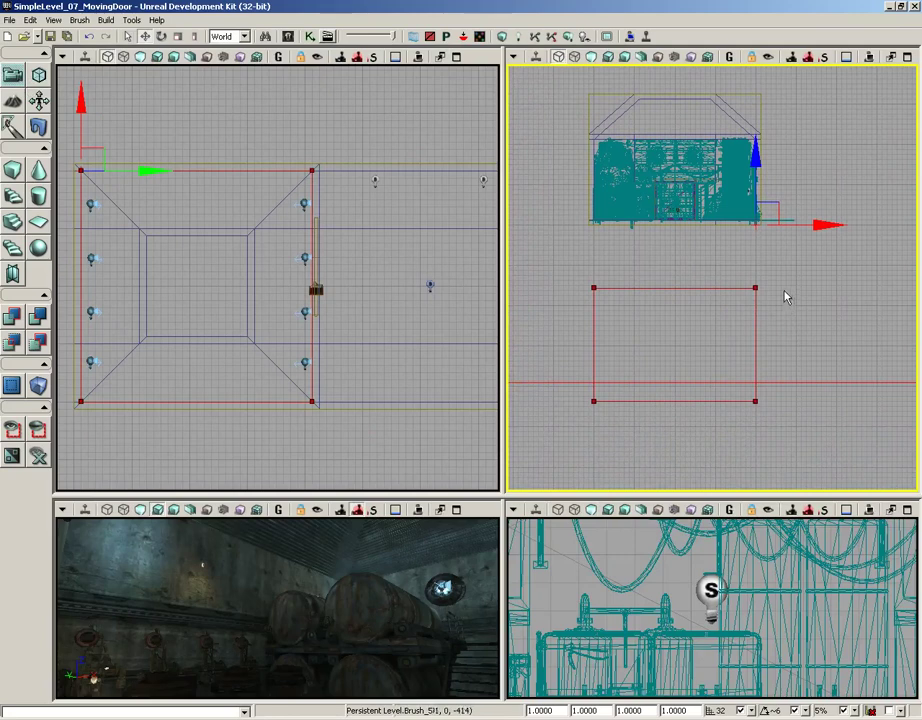
click(755, 402)
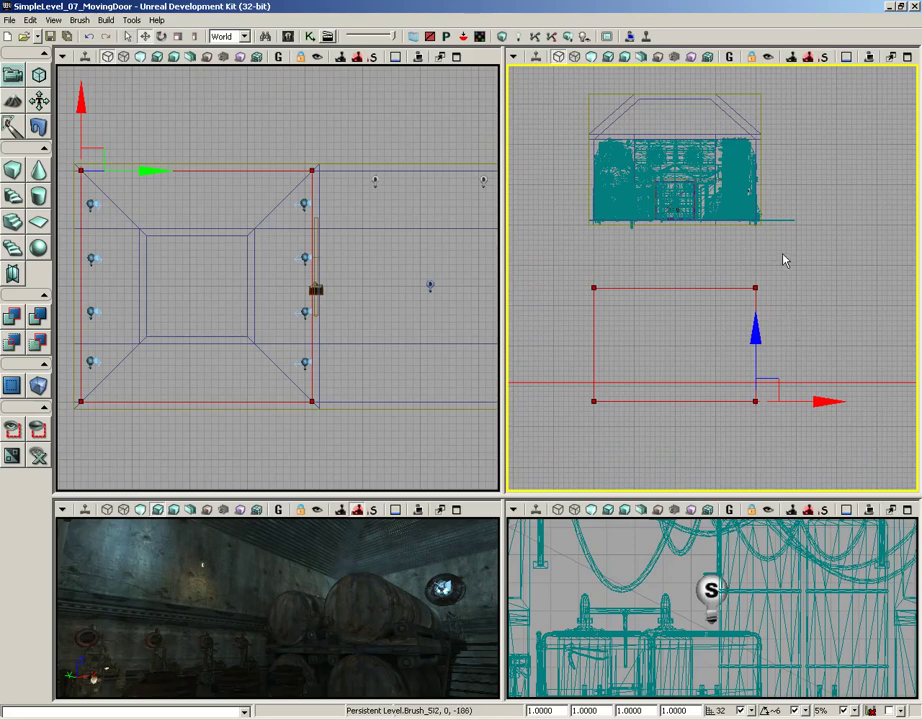
drag(784, 260, 782, 289)
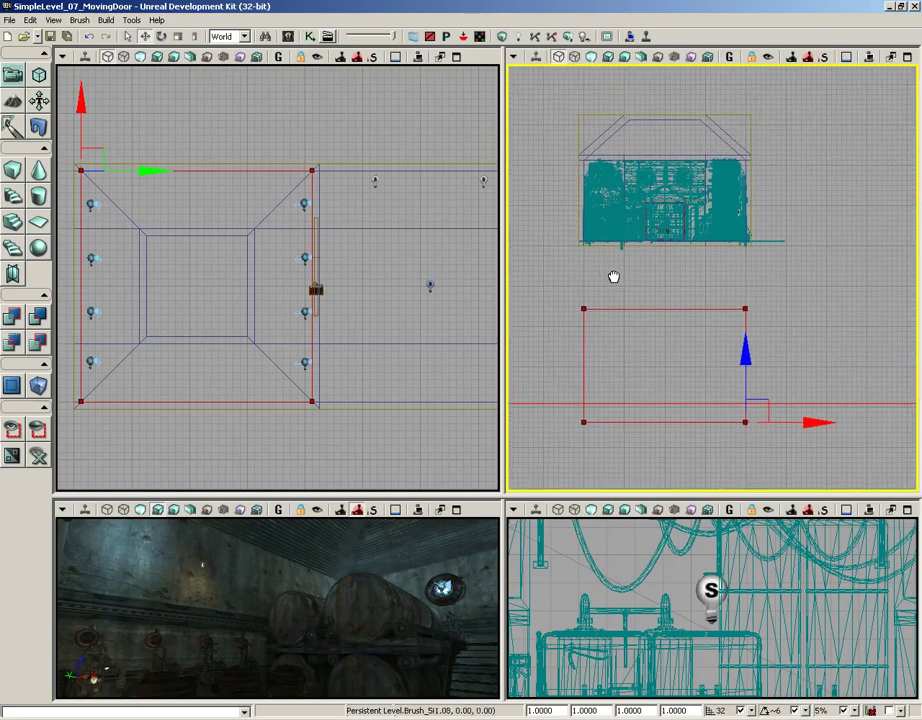
Hide the static meshes in the side view and raise the builder brush so its base rests on the room's floor
click(911, 57)
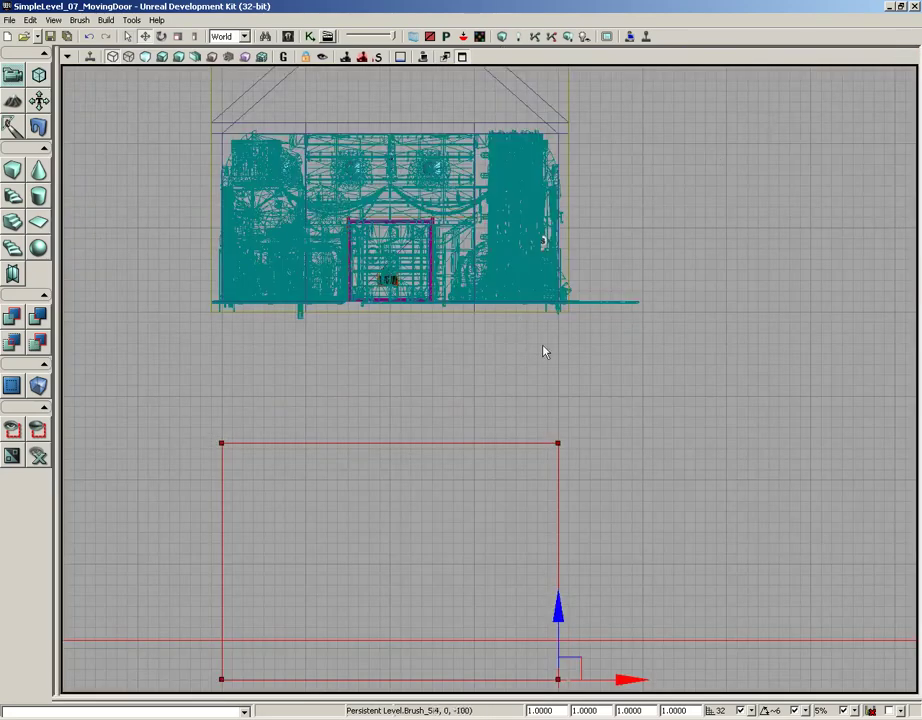
mouse_move(543, 351)
mouse_down()
mouse_move(560, 358)
mouse_move(580, 348)
mouse_up()
key(w)
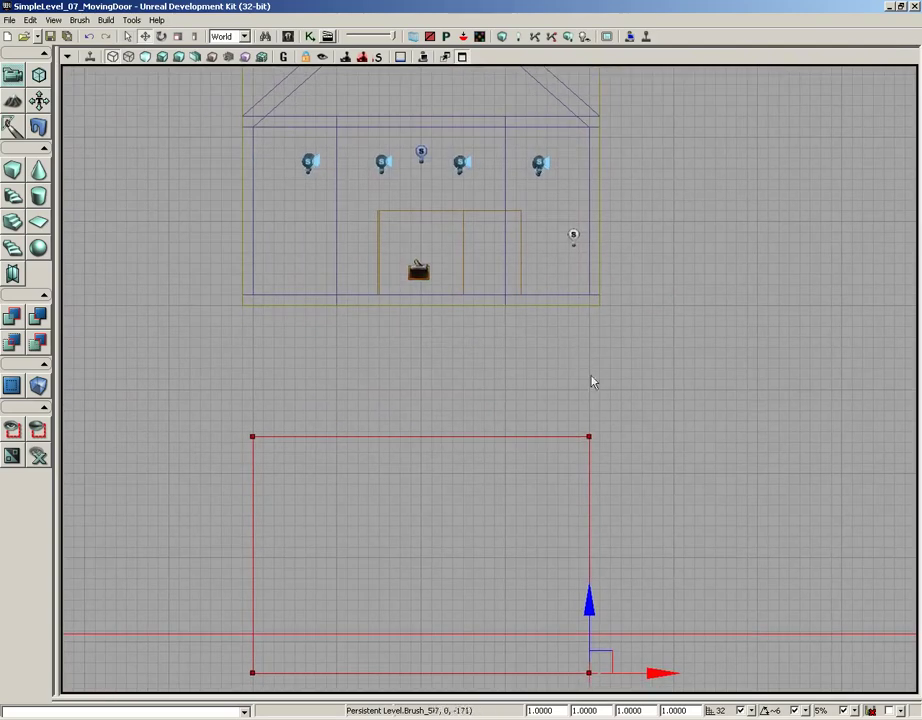
mouse_move(587, 600)
mouse_down()
mouse_move(613, 276)
mouse_move(601, 208)
mouse_up()
drag(444, 327, 391, 485)
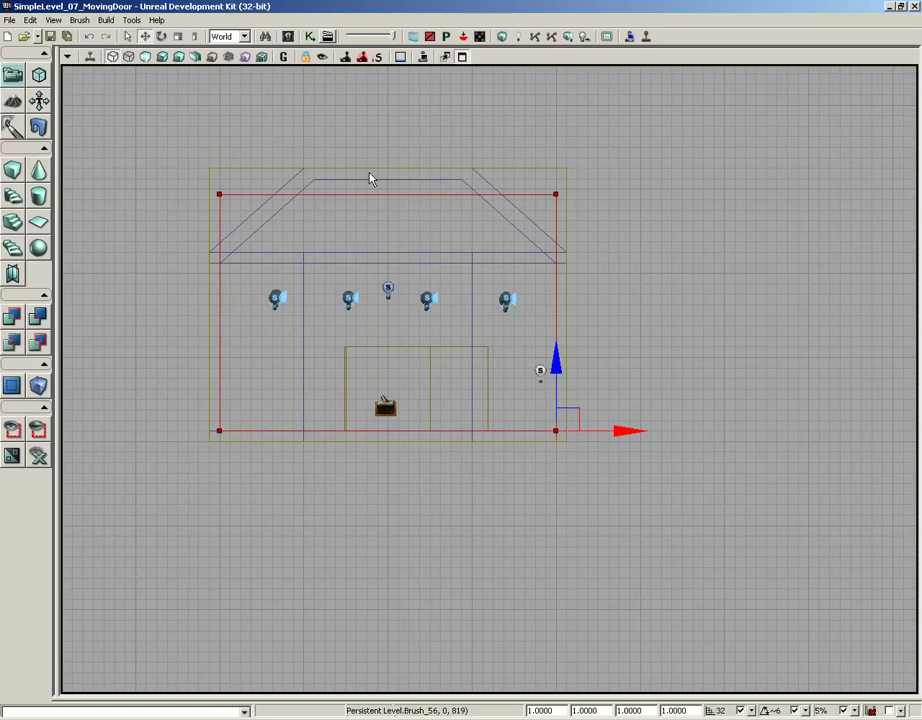
click(462, 57)
right_drag(297, 566, 297, 600)
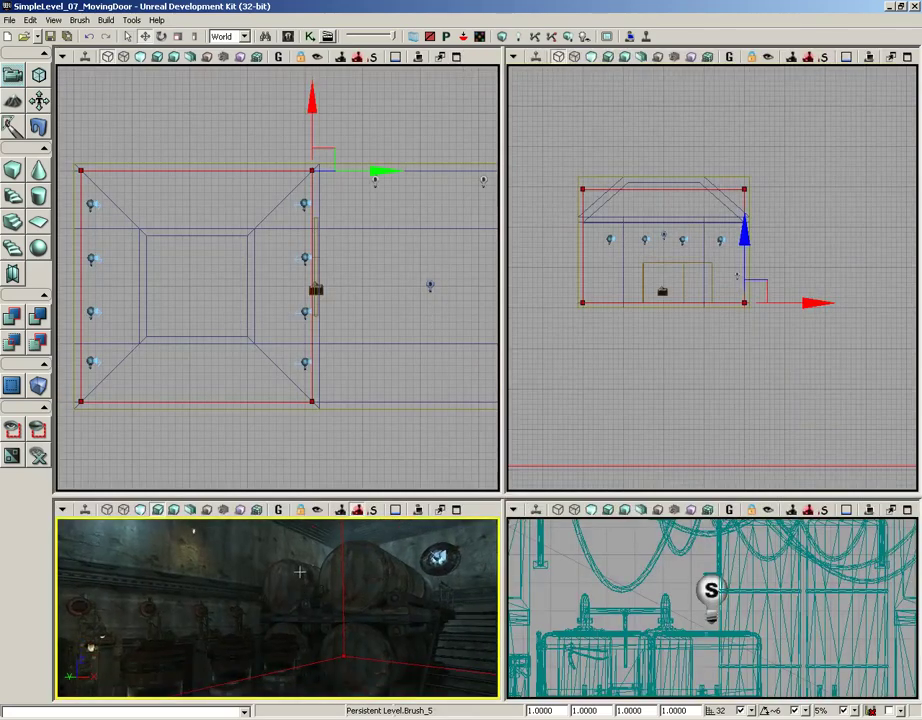
Maximize the perspective view and add a PostProcessVolume shaped by the builder brush around the machine room
click(457, 509)
drag(451, 393, 222, 258)
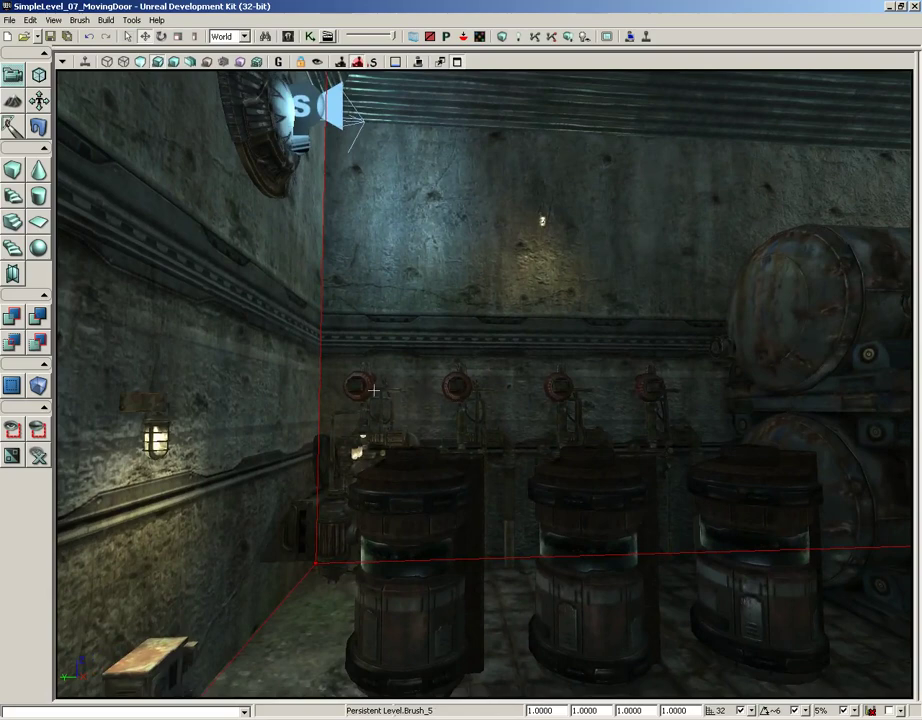
right_click(41, 389)
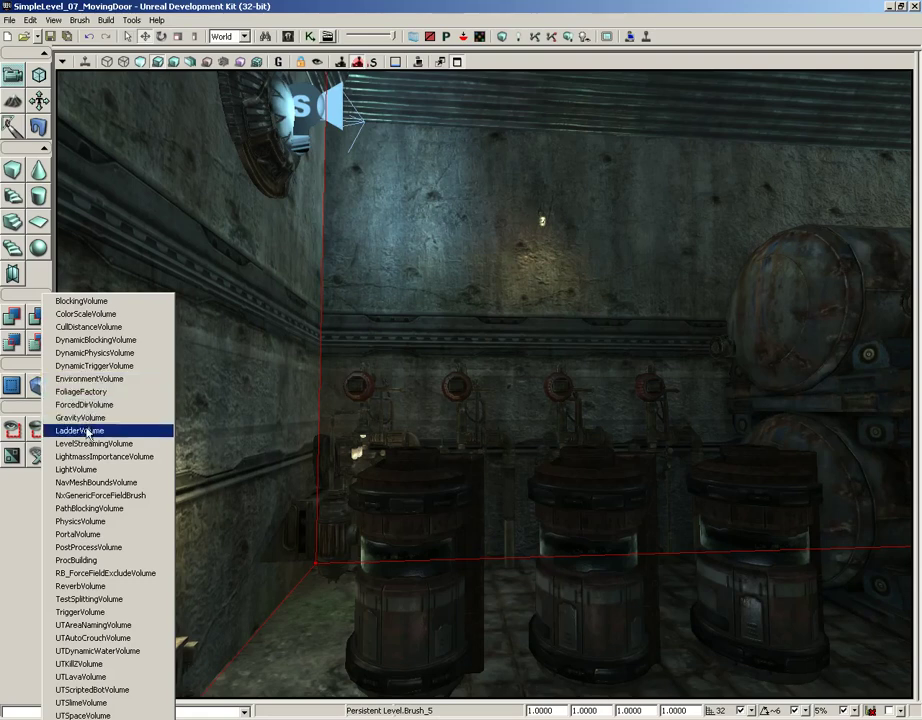
click(110, 546)
Move the builder brush about 2048 units straight down, out of the machine room
drag(229, 448, 513, 649)
right_drag(514, 649, 516, 694)
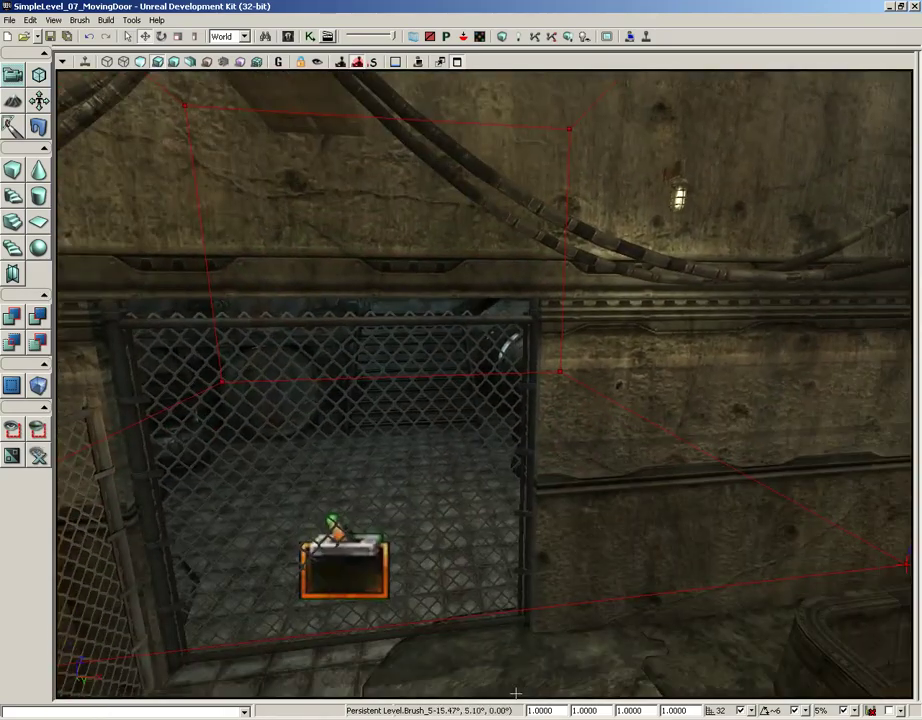
drag(326, 346, 350, 515)
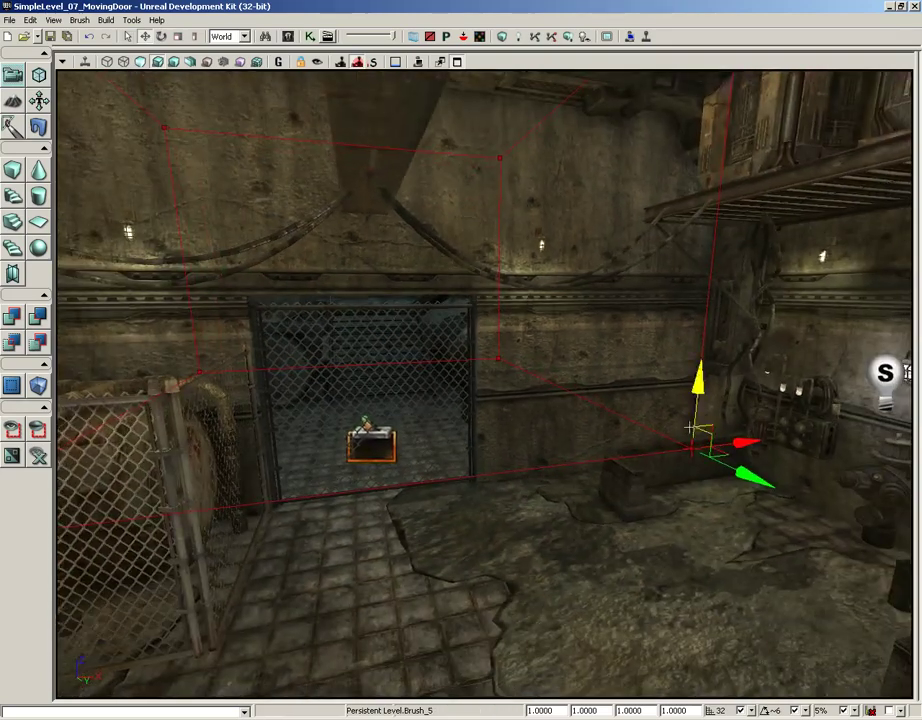
mouse_move(698, 385)
mouse_down()
mouse_move(699, 601)
mouse_move(746, 697)
mouse_move(762, 700)
mouse_up()
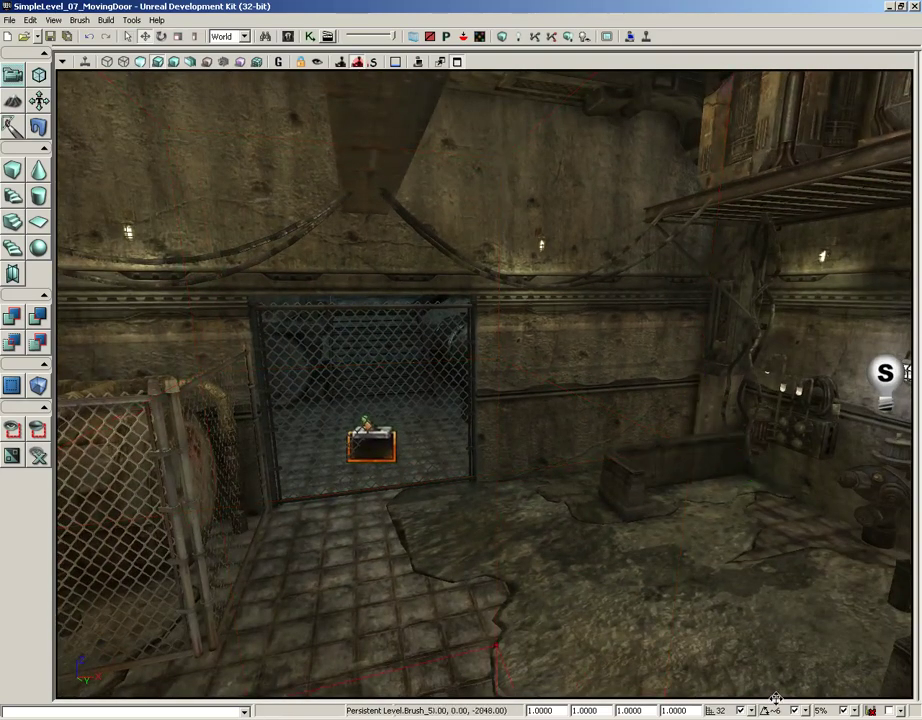
drag(569, 199, 574, 66)
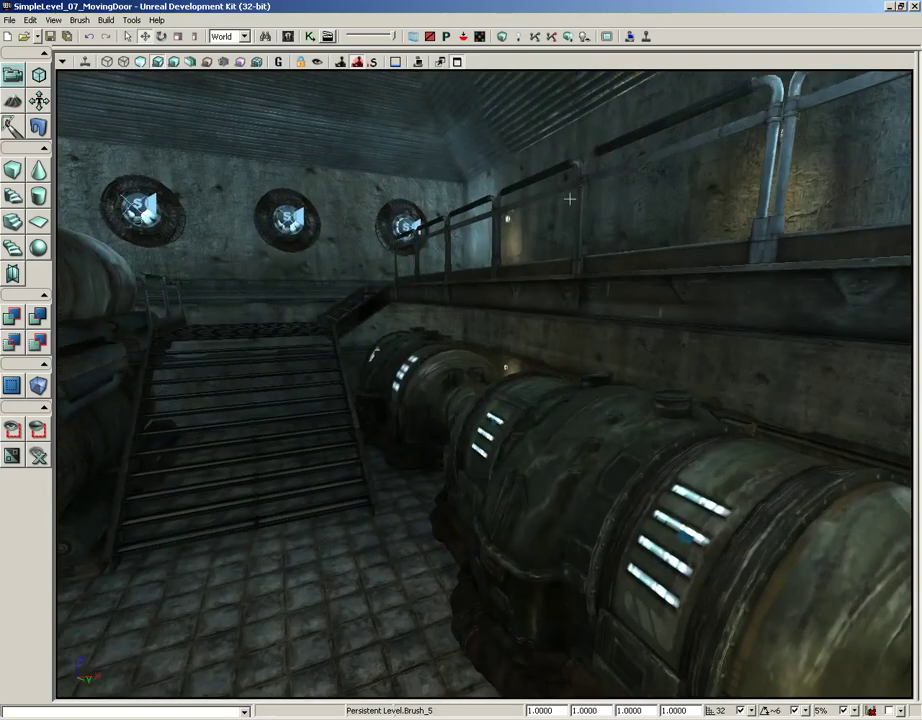
Select the PostProcessVolume in the side view and open its properties over the maximized perspective view
click(457, 62)
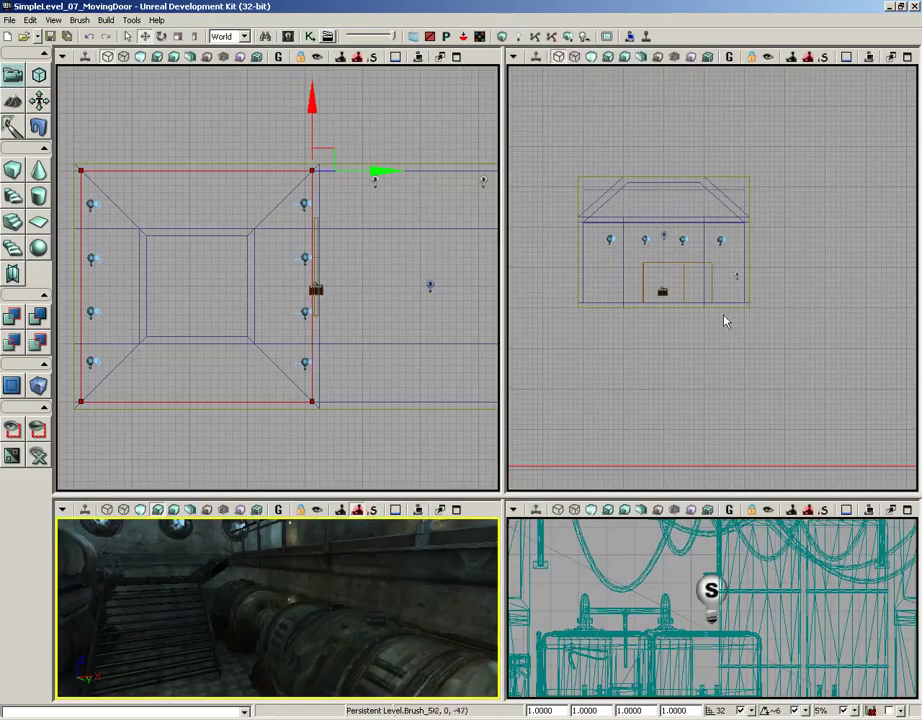
click(650, 189)
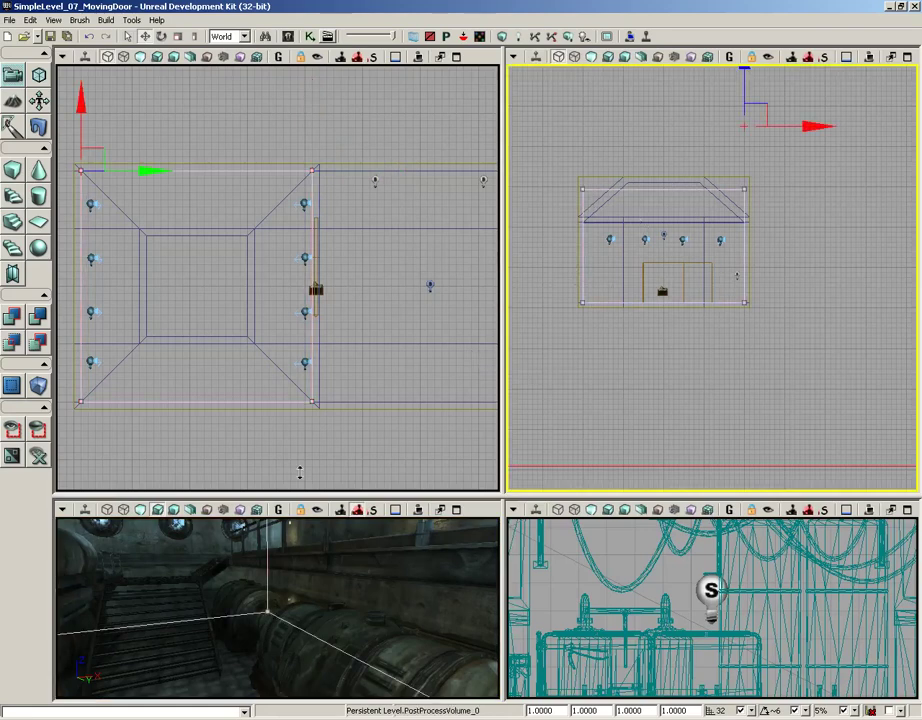
drag(275, 616, 169, 683)
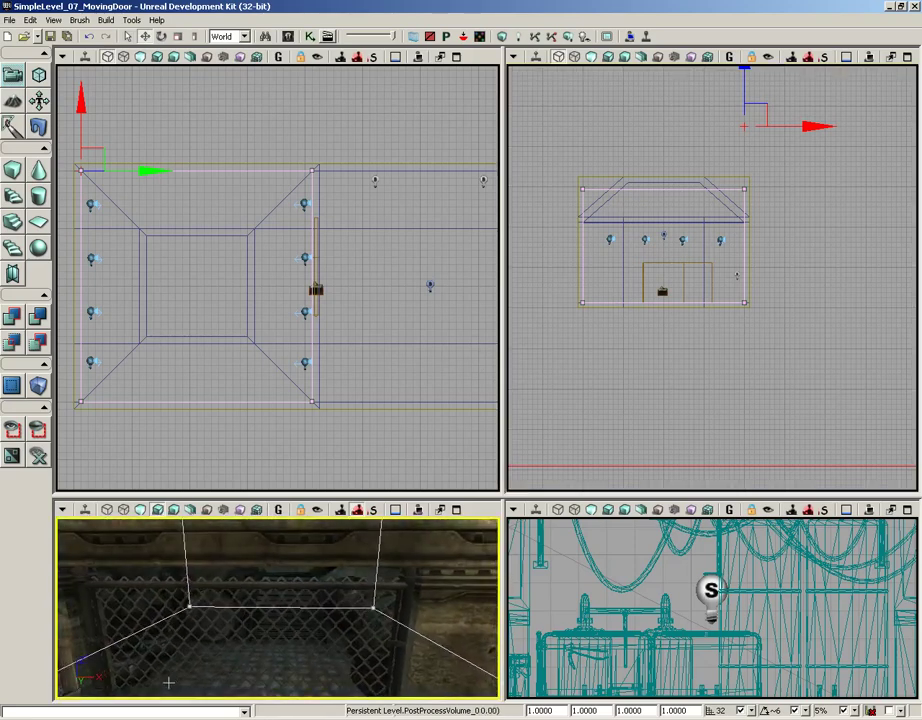
click(439, 510)
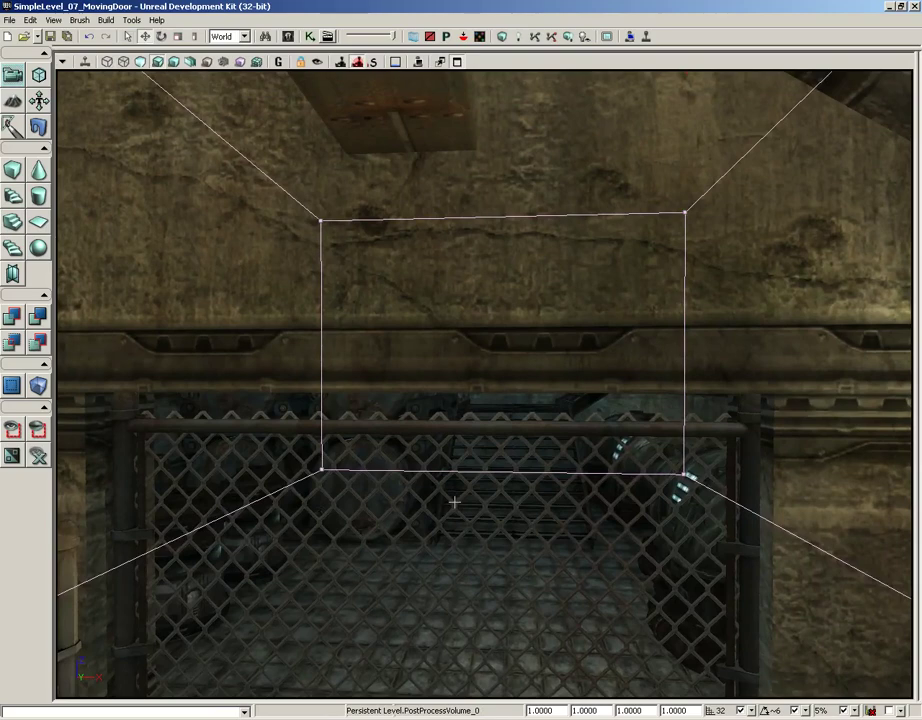
key(F4)
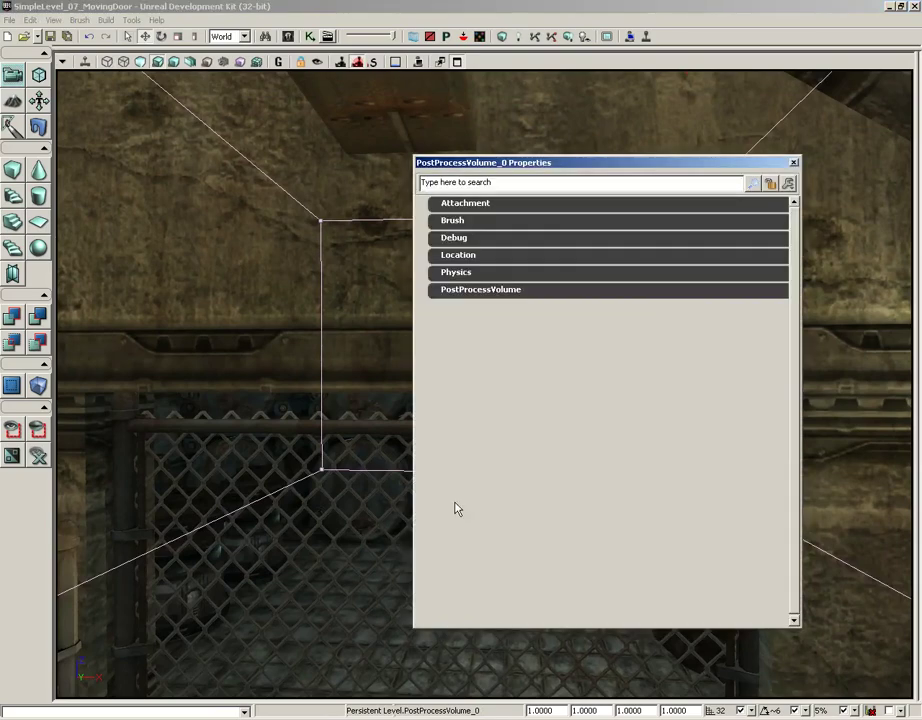
drag(556, 170, 620, 168)
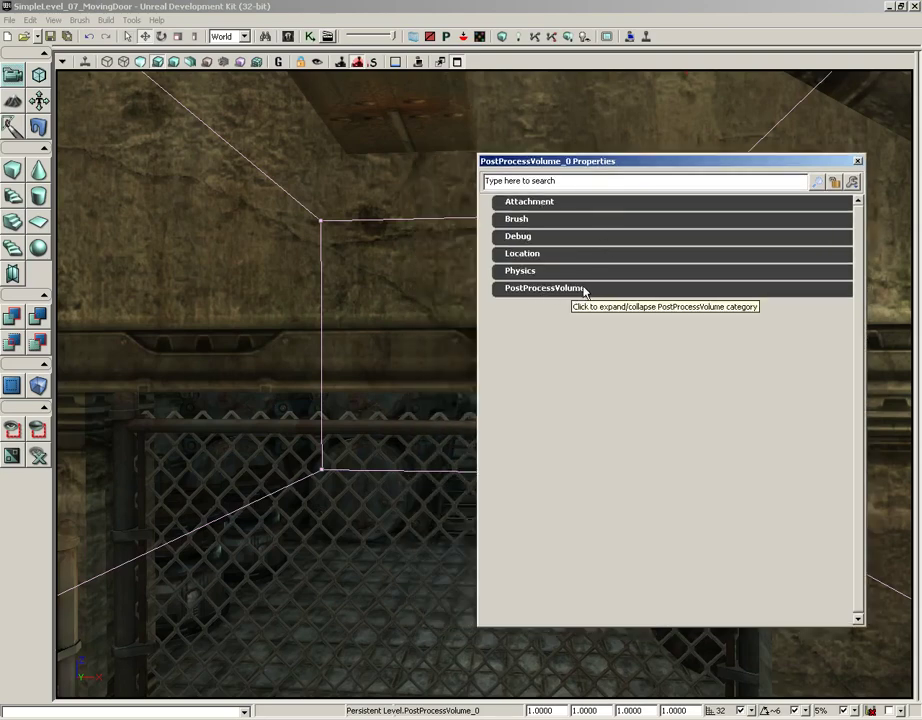
Turn on game view for the perspective view and narrow the properties window so the machine room's interior stays visible
mouse_move(364, 403)
mouse_down()
mouse_move(326, 265)
mouse_move(357, 398)
mouse_up()
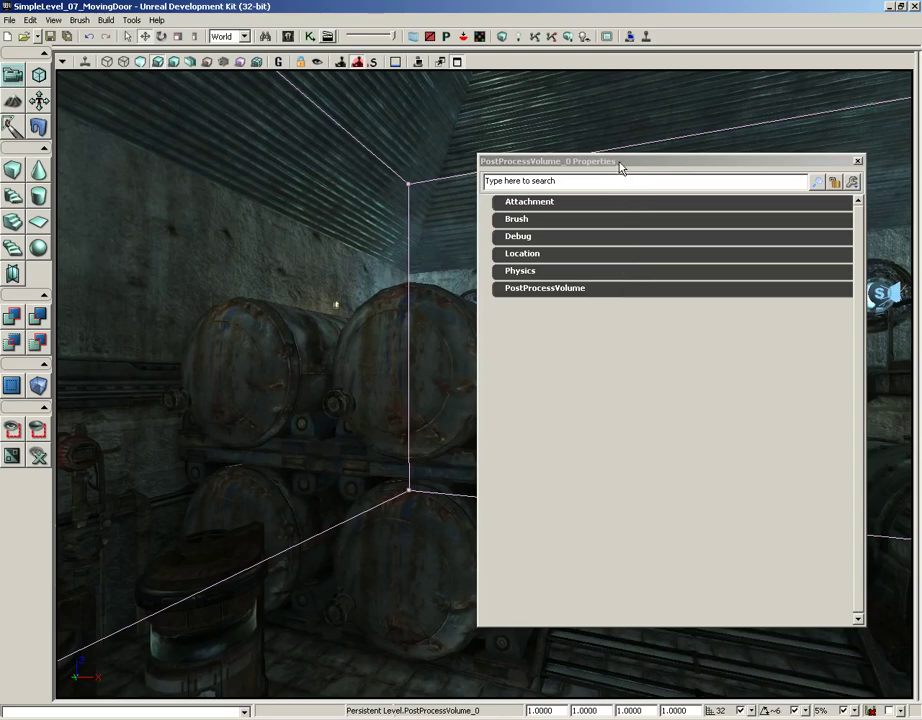
drag(640, 162, 675, 173)
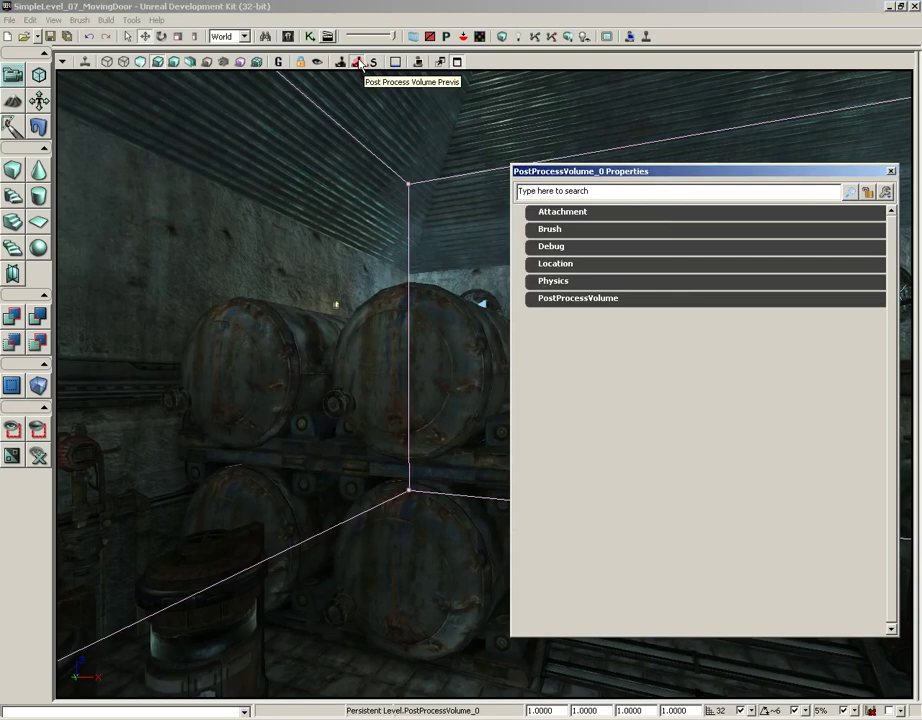
click(358, 62)
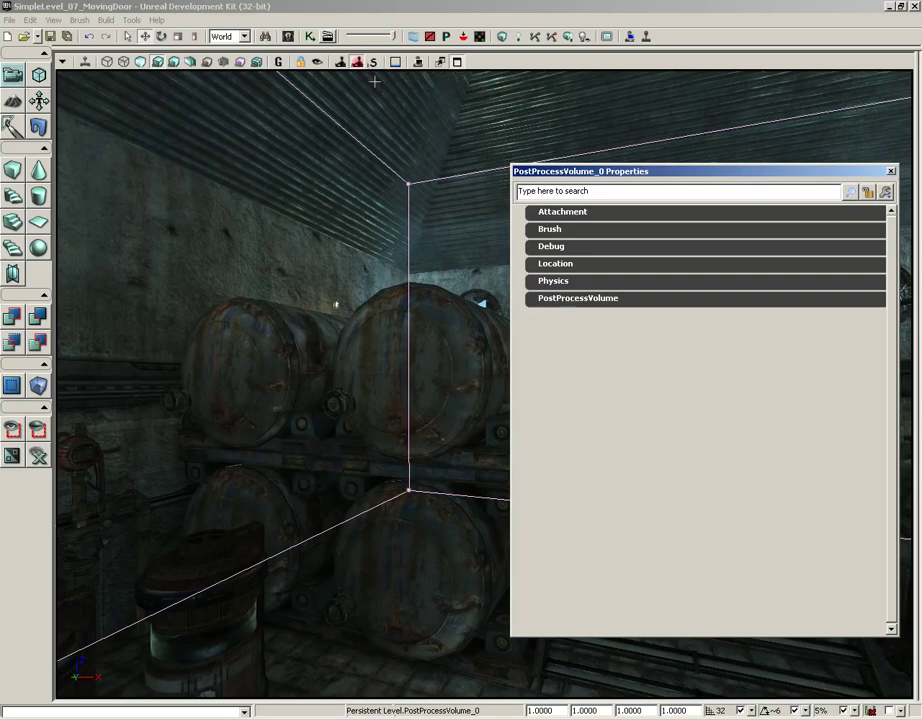
click(279, 63)
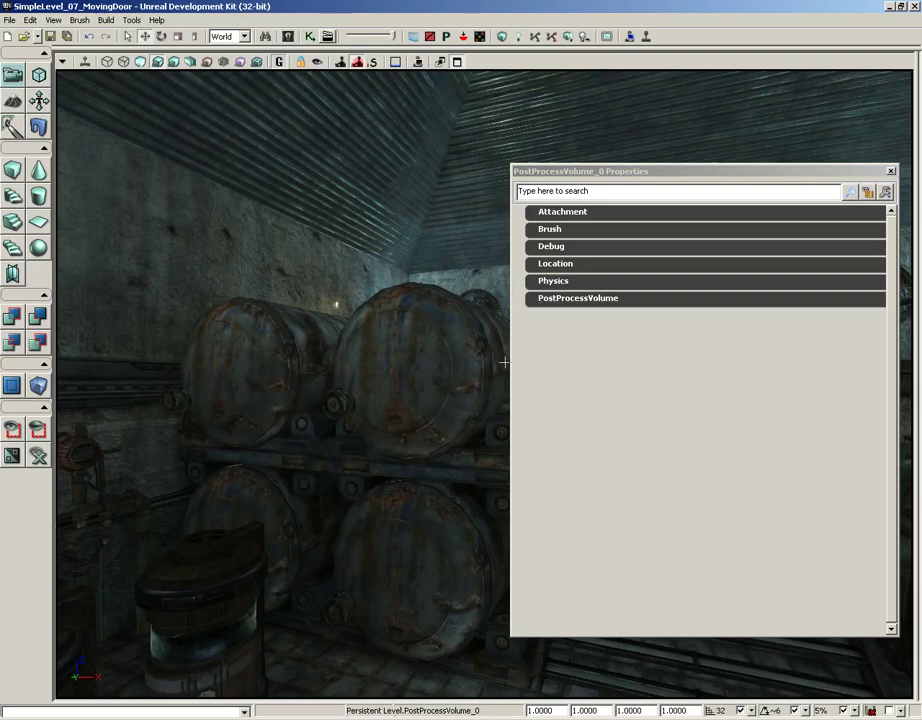
drag(509, 365, 606, 360)
mouse_move(477, 357)
right_down()
mouse_move(395, 317)
mouse_move(420, 317)
mouse_move(481, 354)
right_up()
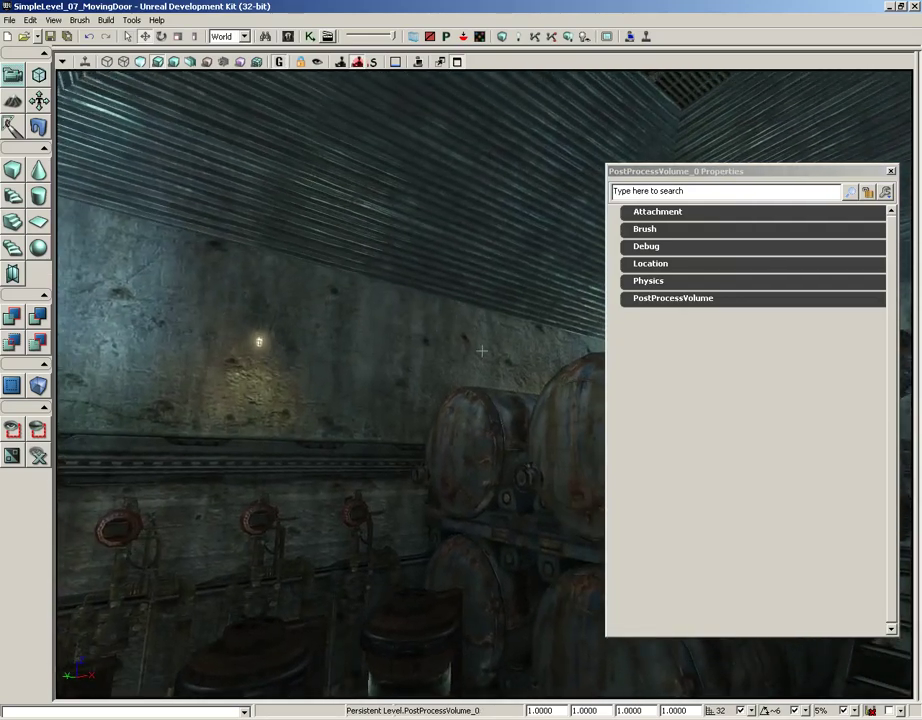
Expand the volume's PostProcessVolume settings and enlarge the properties window upward and downward to show the whole list
click(655, 299)
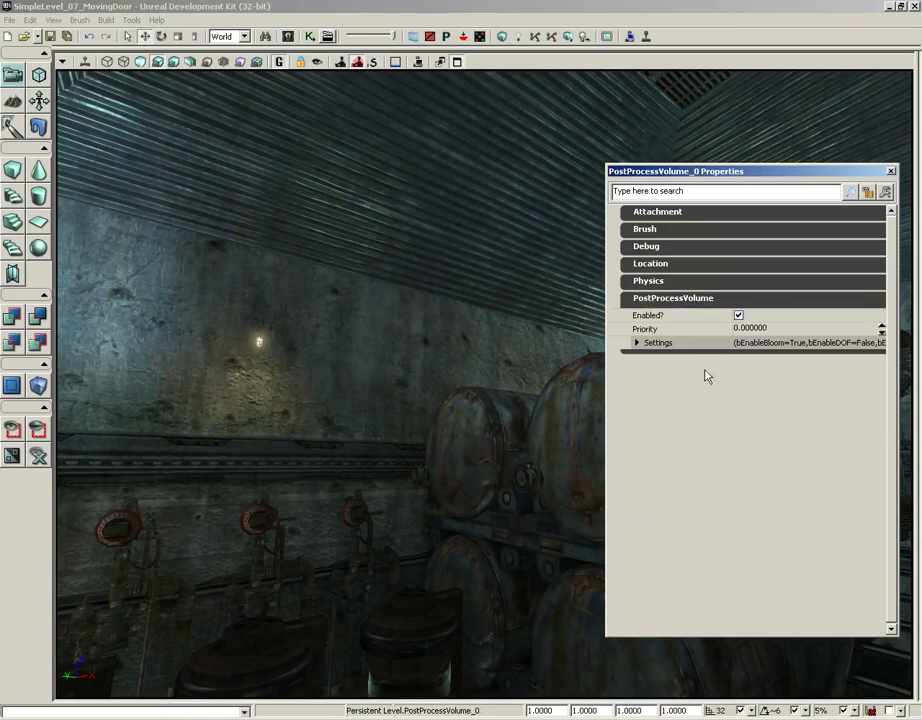
click(636, 342)
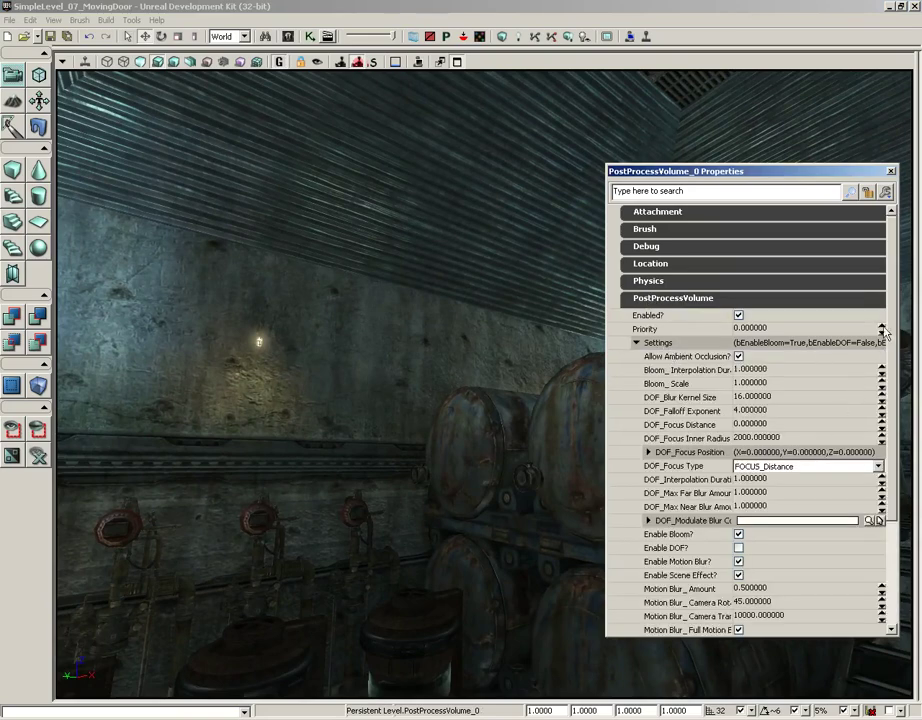
scroll(642, 219, down, 1)
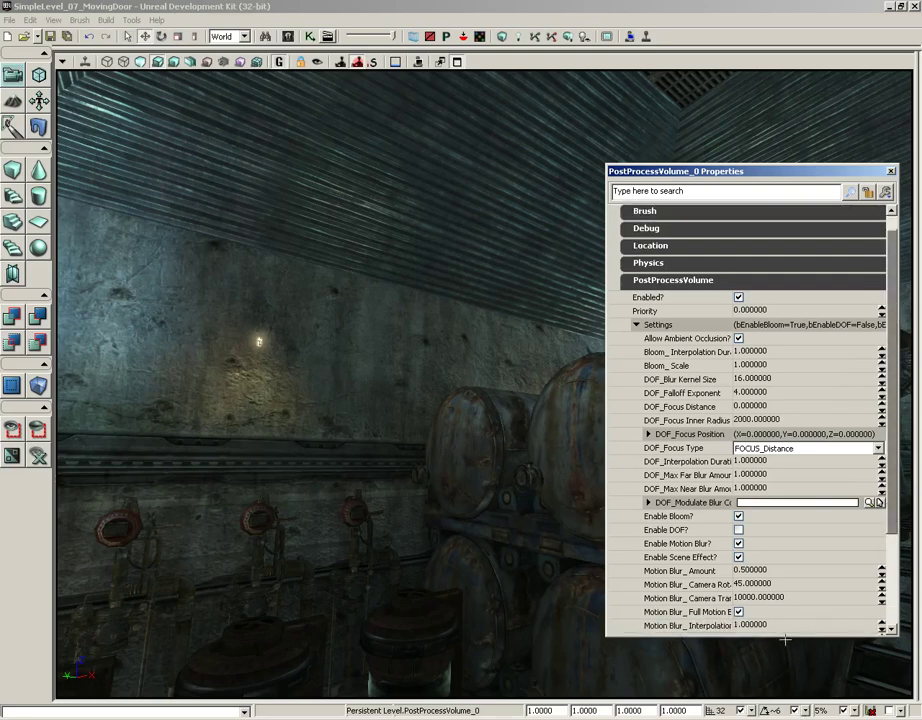
drag(785, 637, 785, 688)
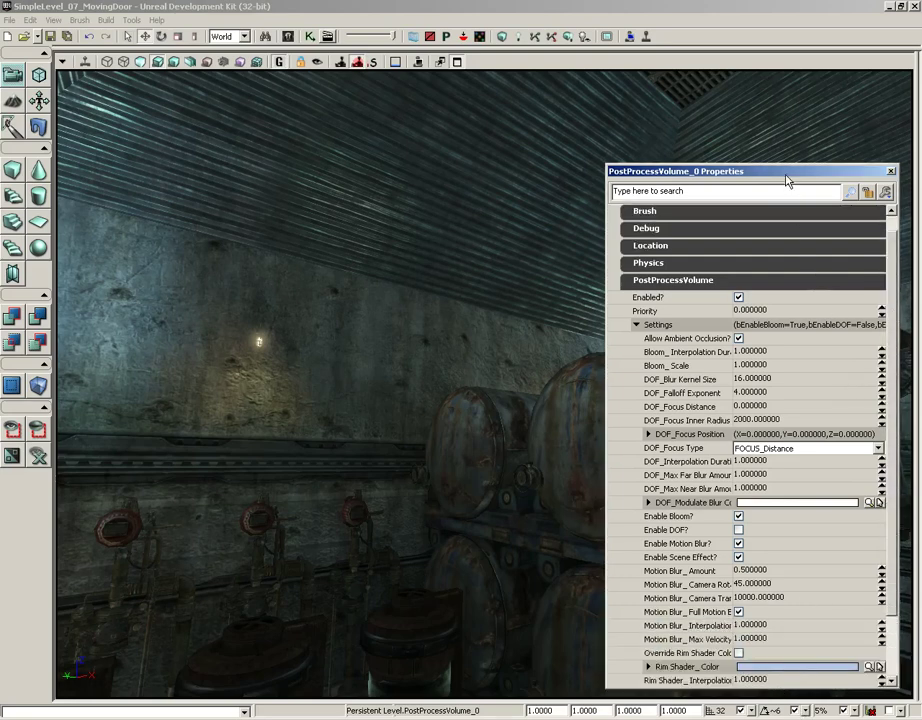
drag(785, 165, 785, 81)
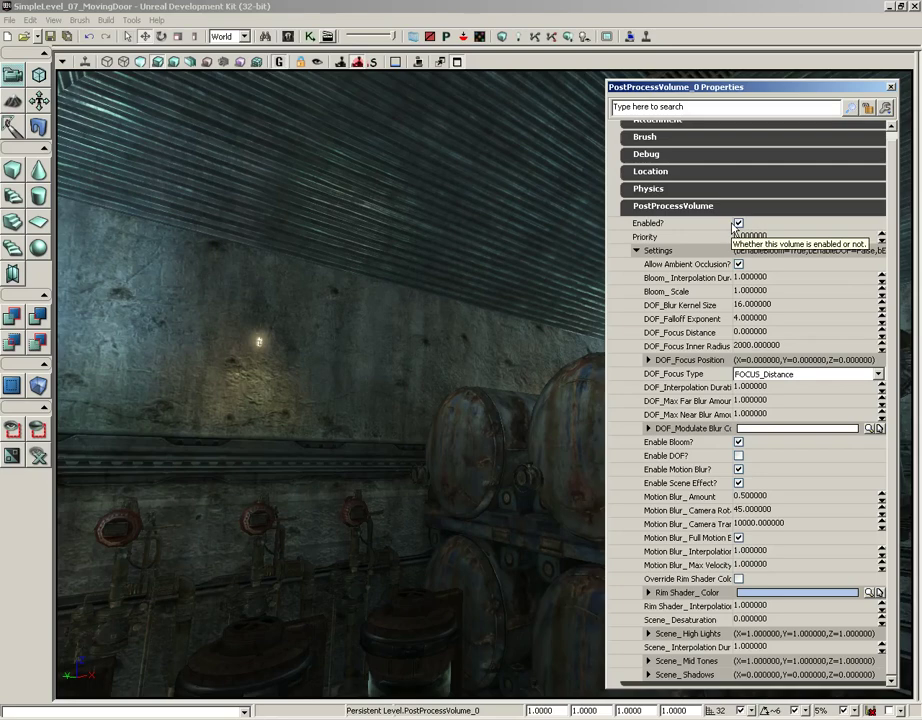
Enable depth of field (DOF) for the PostProcessVolume while viewing the large tanks in the machine room
drag(405, 428, 420, 234)
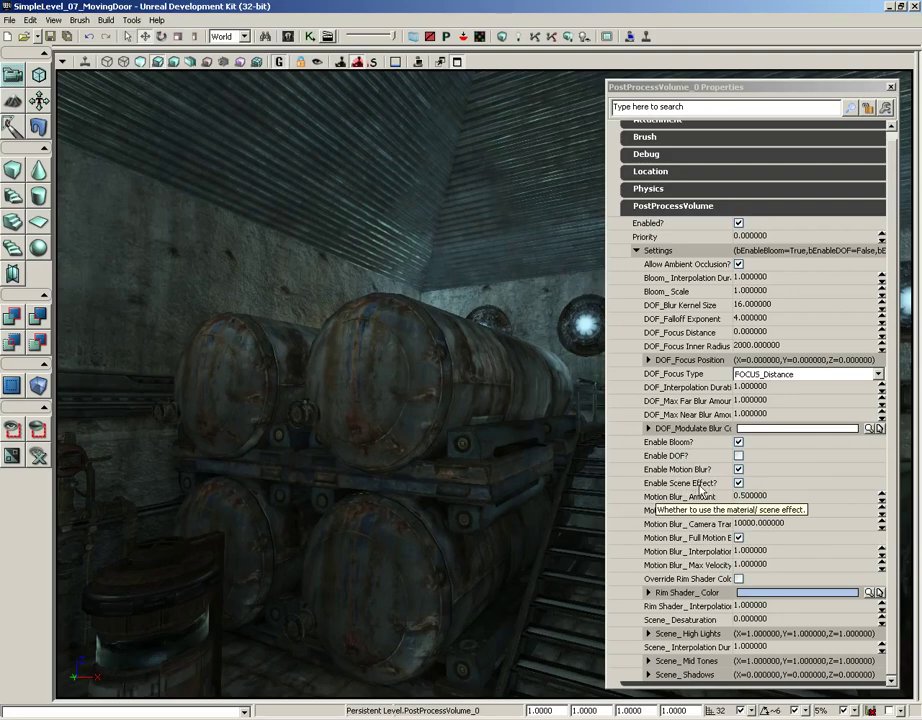
click(892, 441)
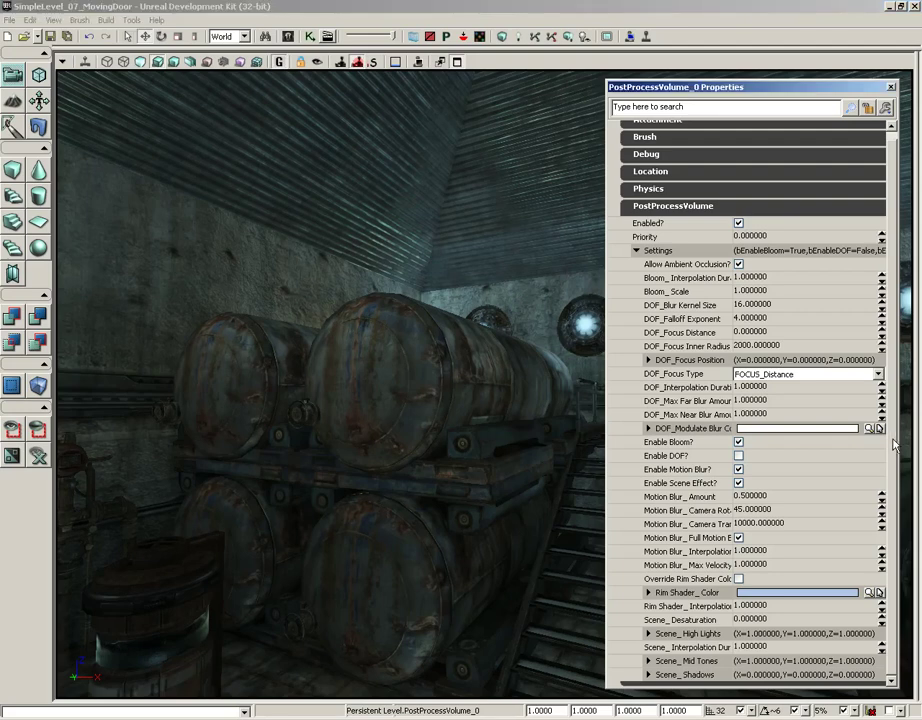
click(738, 456)
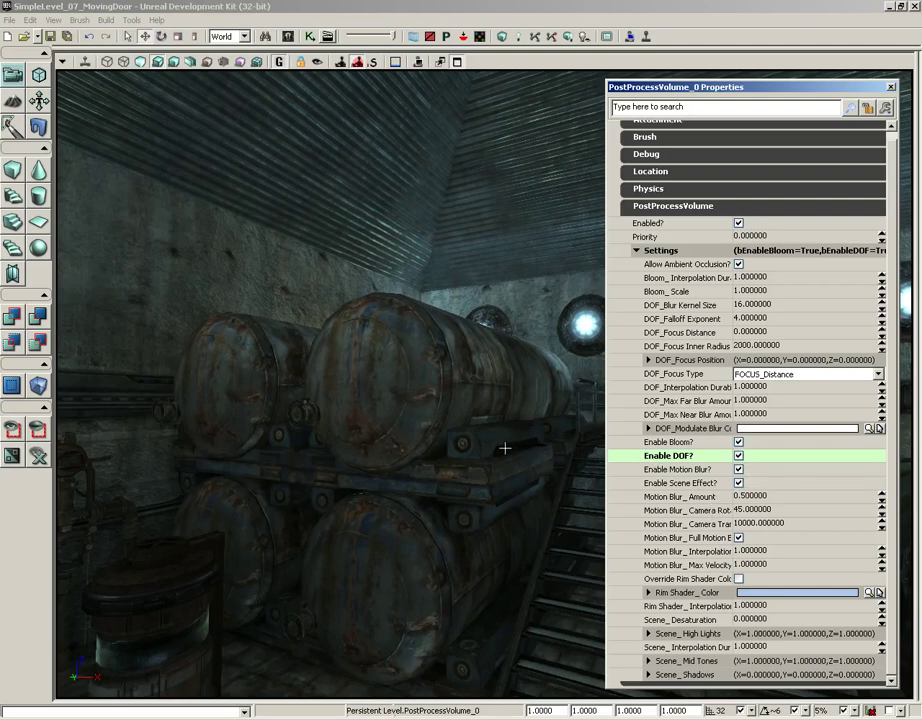
Set the volume's DOF focus inner radius to 512 and look around the room to check the blur
click(751, 345)
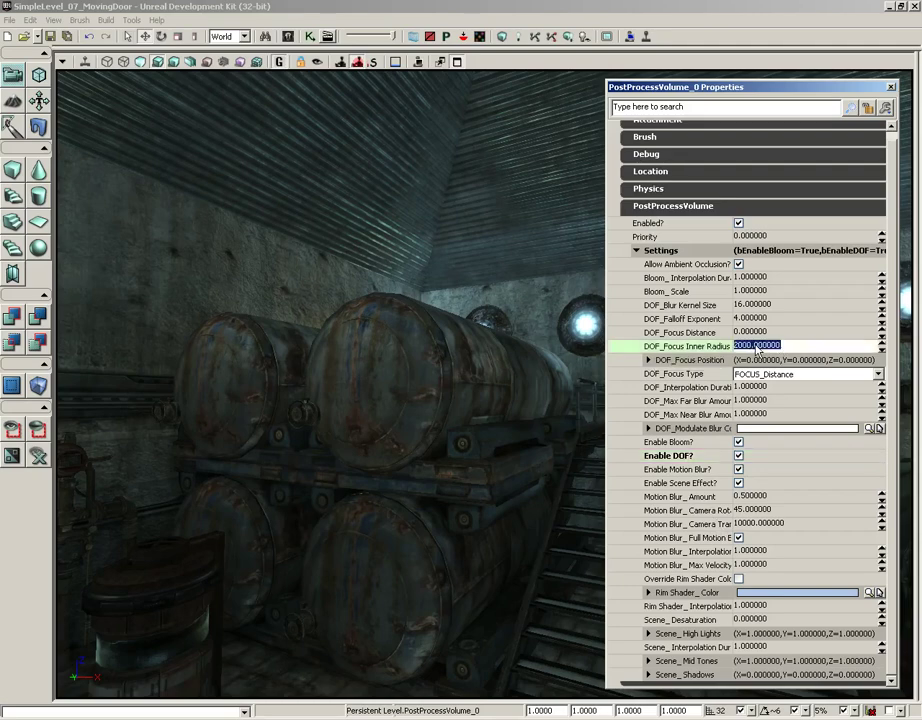
drag(458, 336, 502, 330)
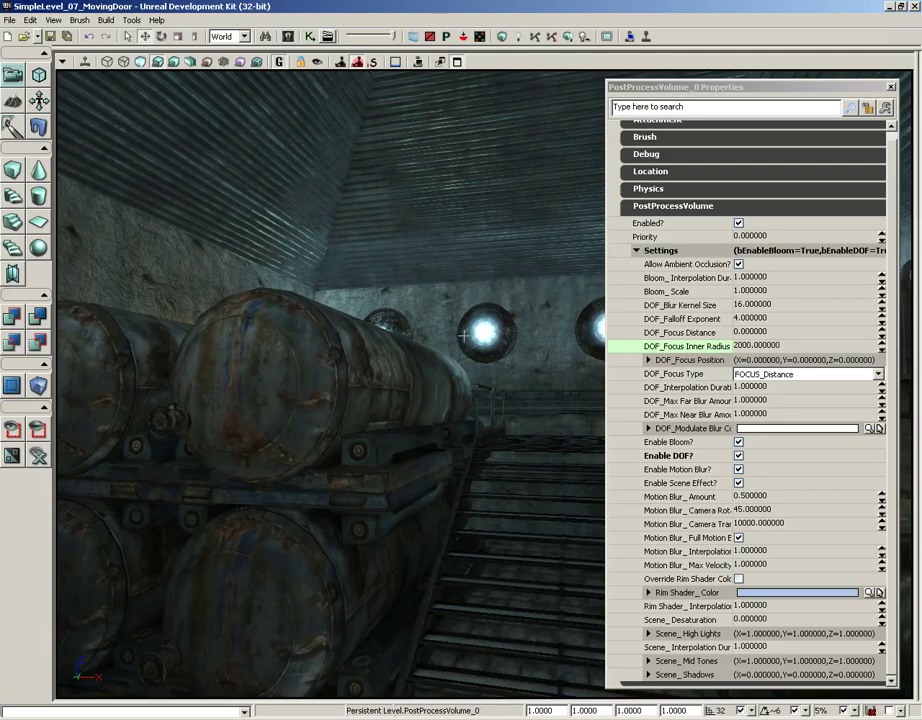
click(775, 346)
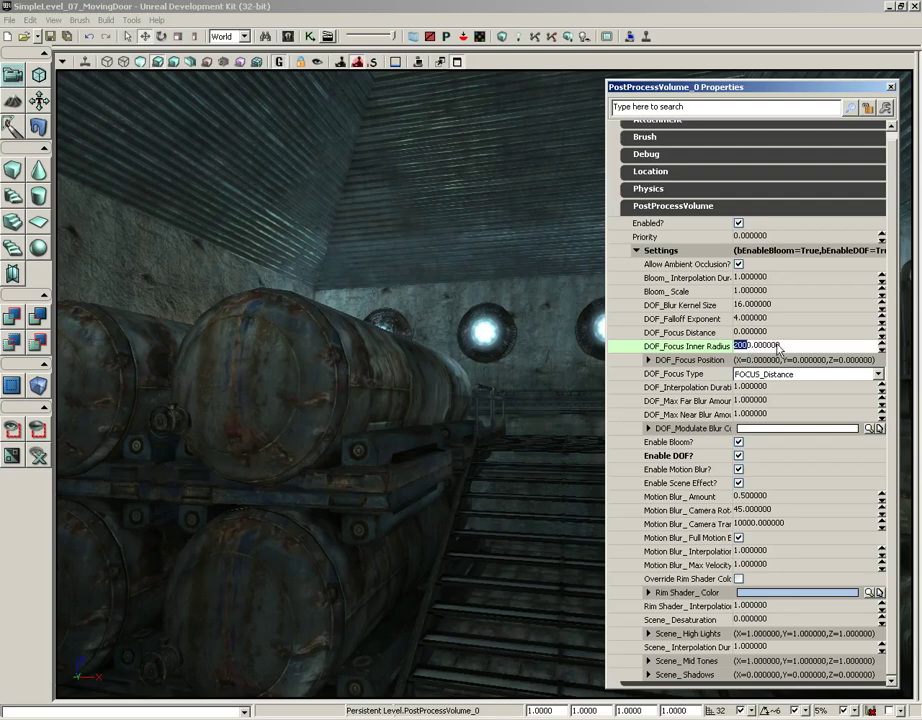
click(788, 347)
drag(788, 347, 728, 347)
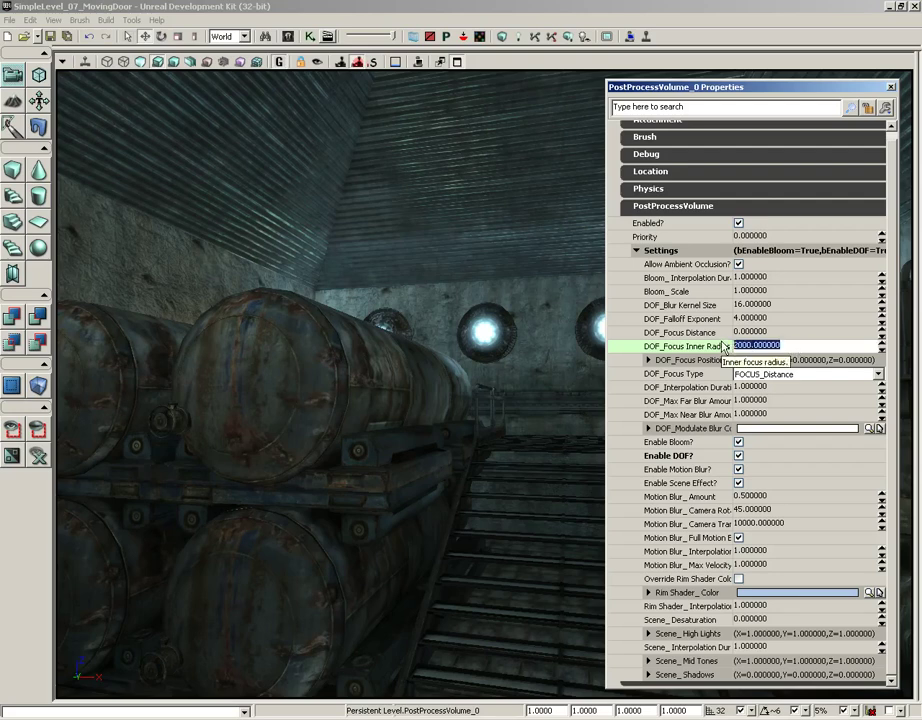
text(512)
key(Return)
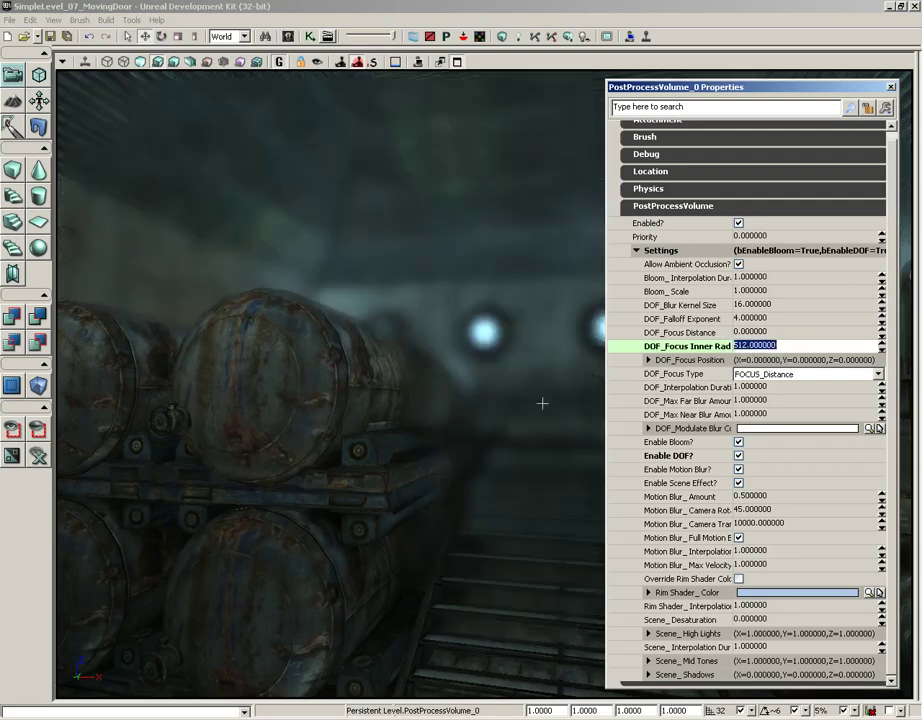
right_drag(473, 423, 772, 422)
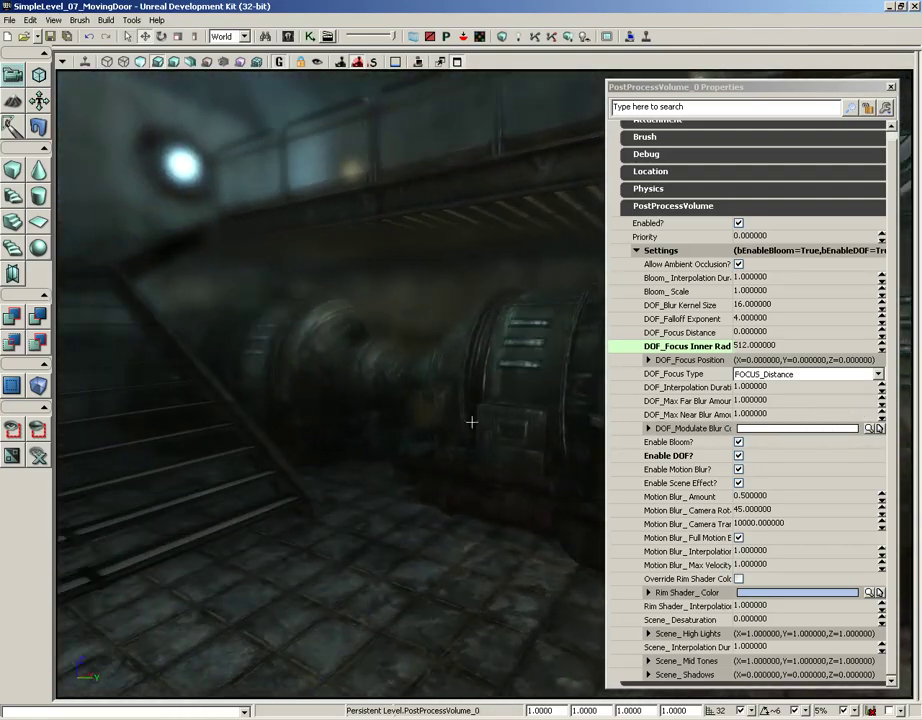
Set the volume's DOF blur kernel size to 96 and inspect the blur around the tanks and machines
click(660, 306)
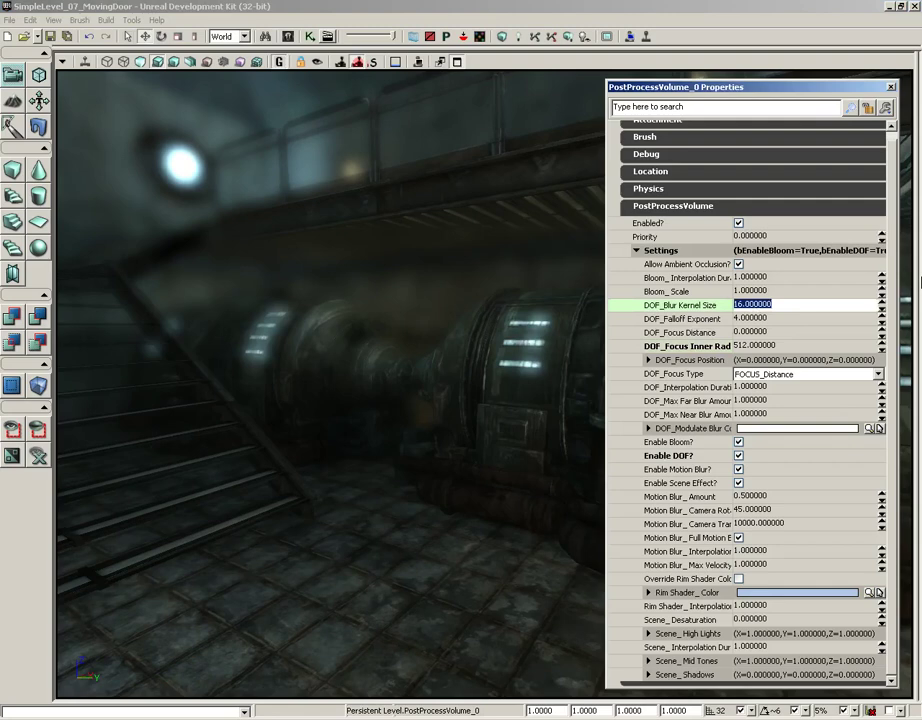
text(96)
key(Return)
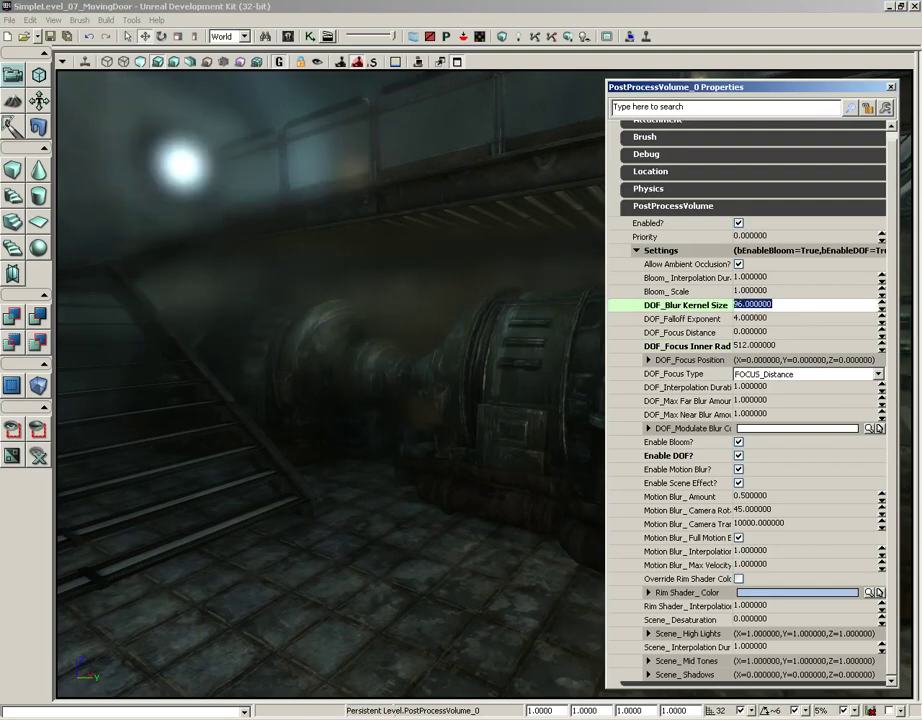
drag(396, 420, 372, 523)
right_drag(372, 523, 426, 357)
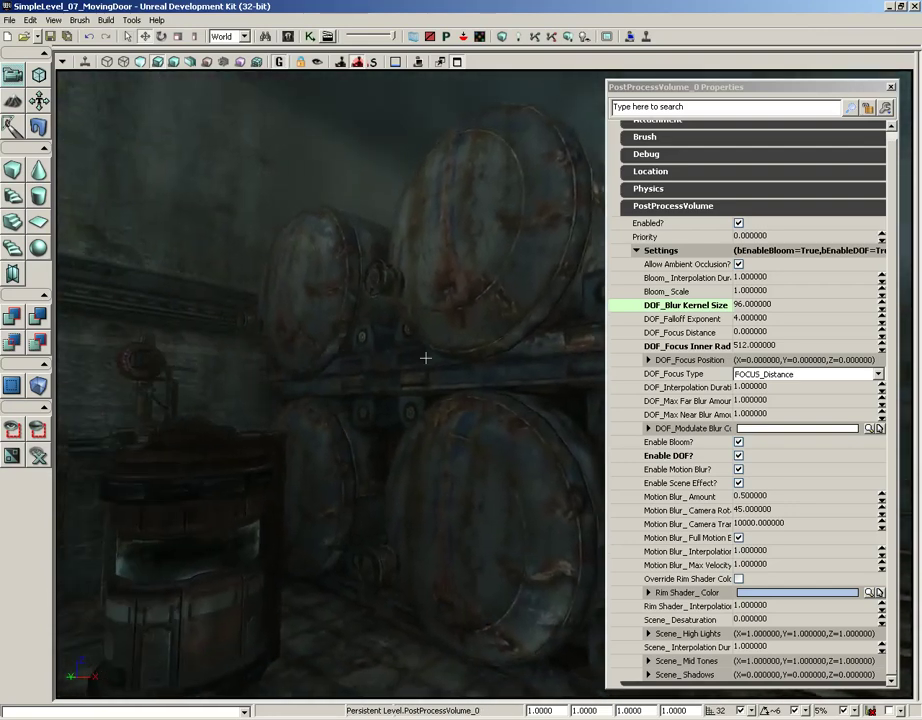
mouse_move(426, 358)
right_down()
mouse_move(323, 366)
mouse_move(409, 349)
right_up()
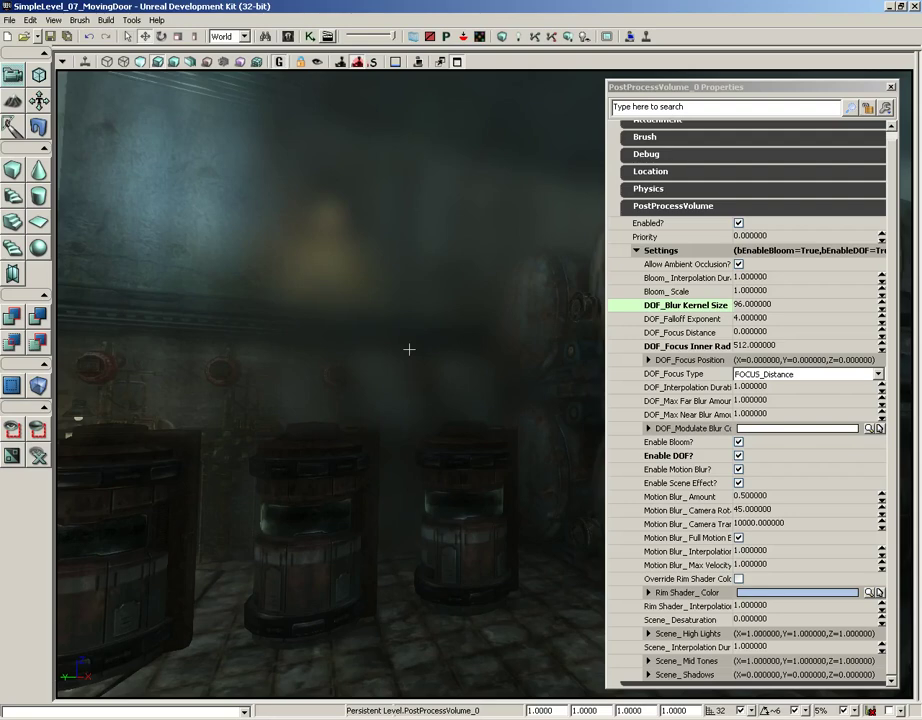
Disable depth of field (DOF) for the PostProcessVolume while facing the large tanks and stairs
click(765, 306)
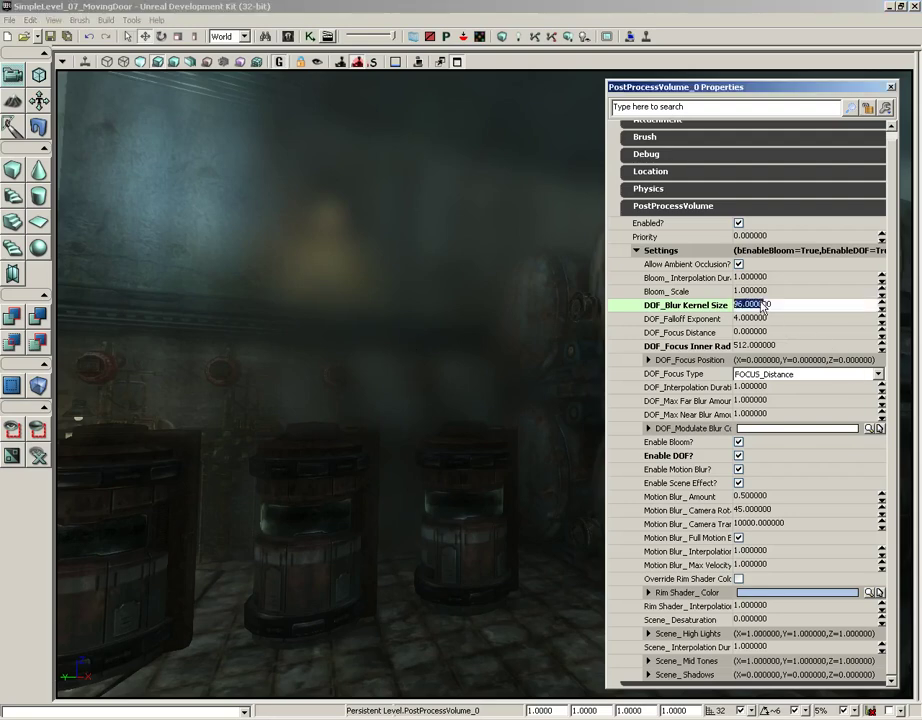
right_drag(485, 350, 604, 379)
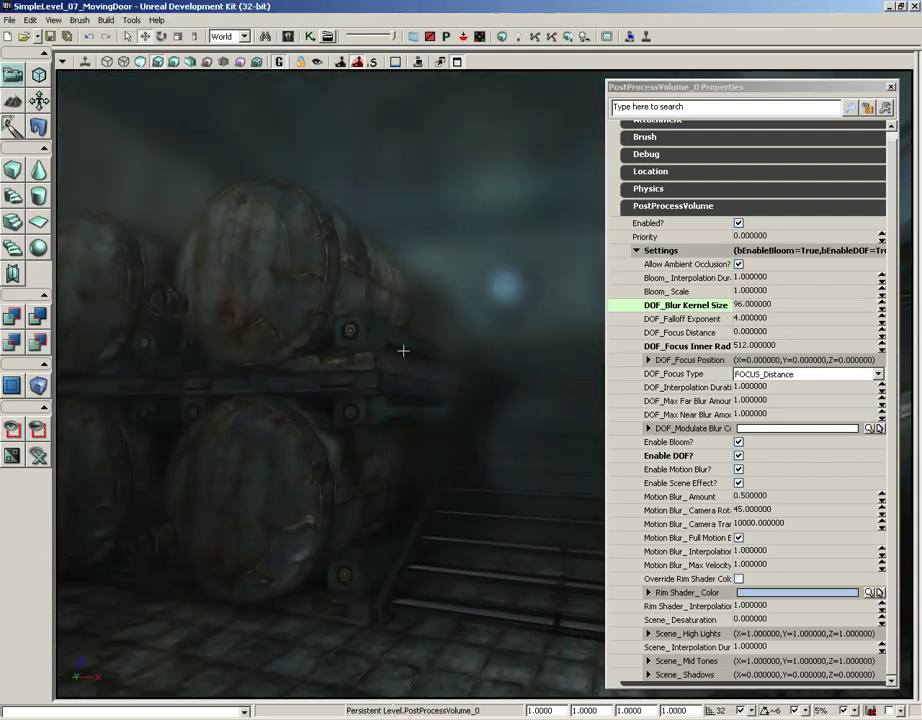
click(738, 456)
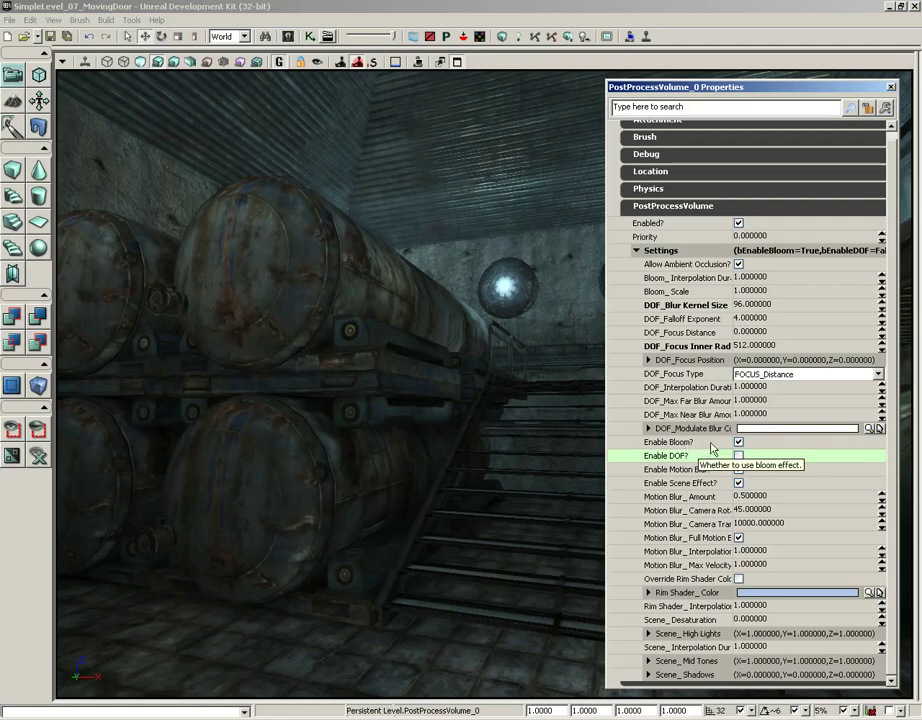
Set the volume's bloom scale to 3 while viewing the glowing round wall lamps
click(776, 293)
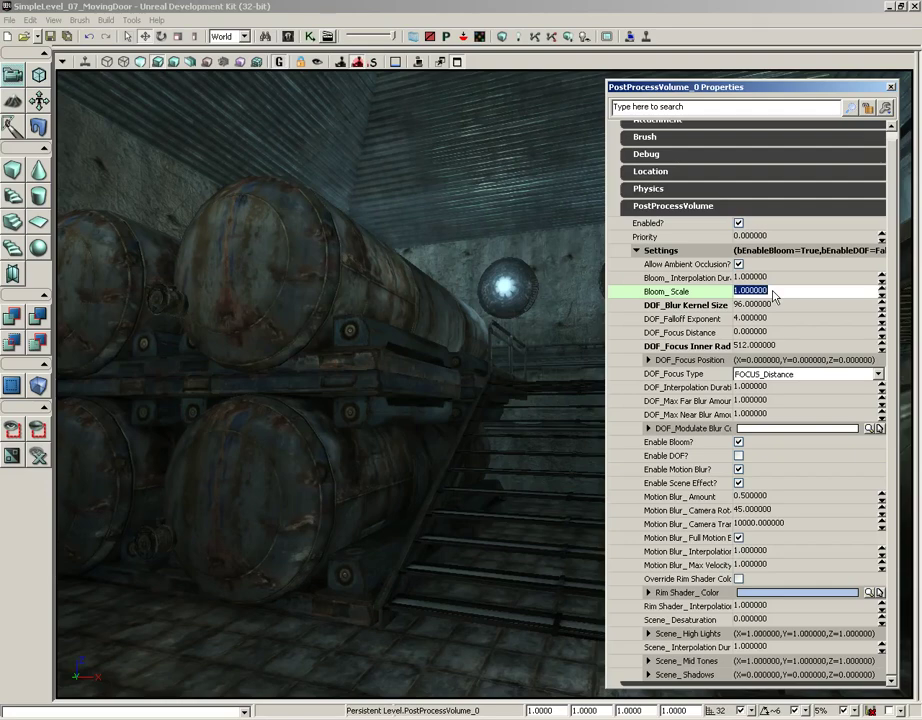
right_drag(514, 403, 520, 431)
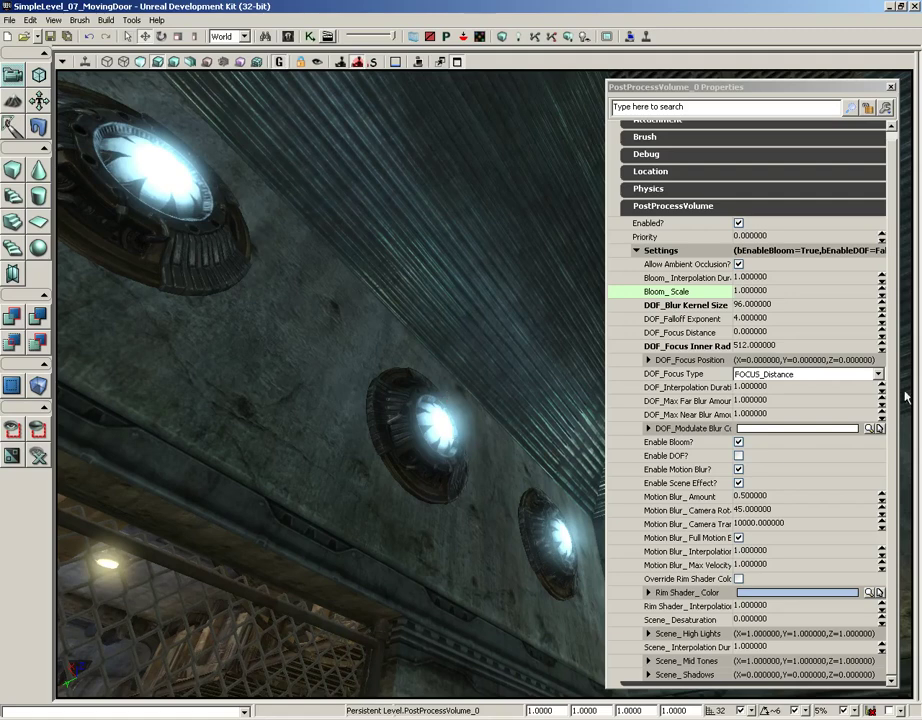
click(771, 292)
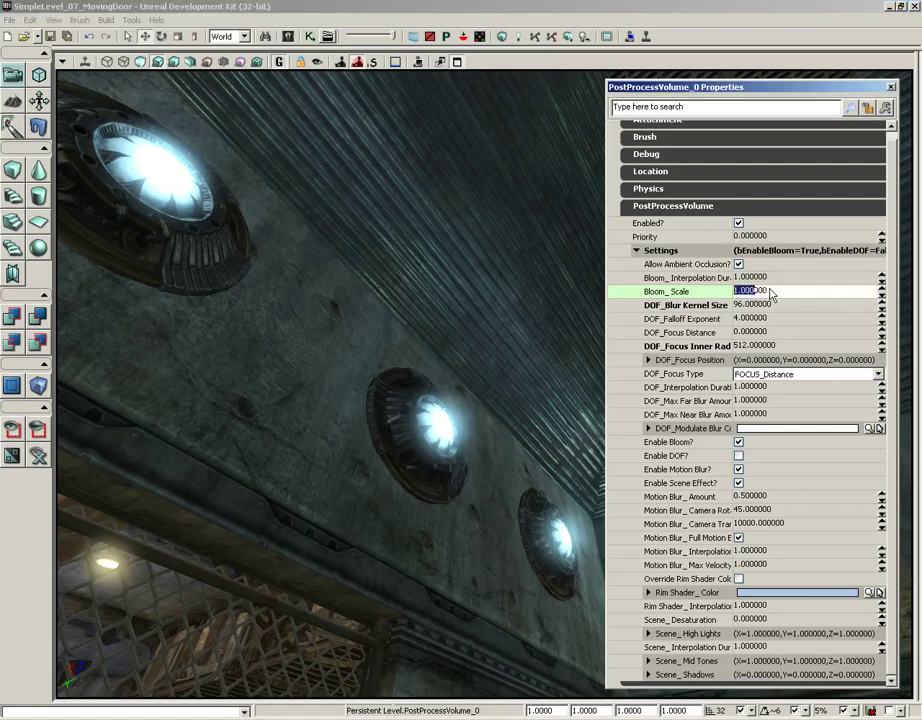
drag(771, 292, 856, 289)
text(3)
key(Return)
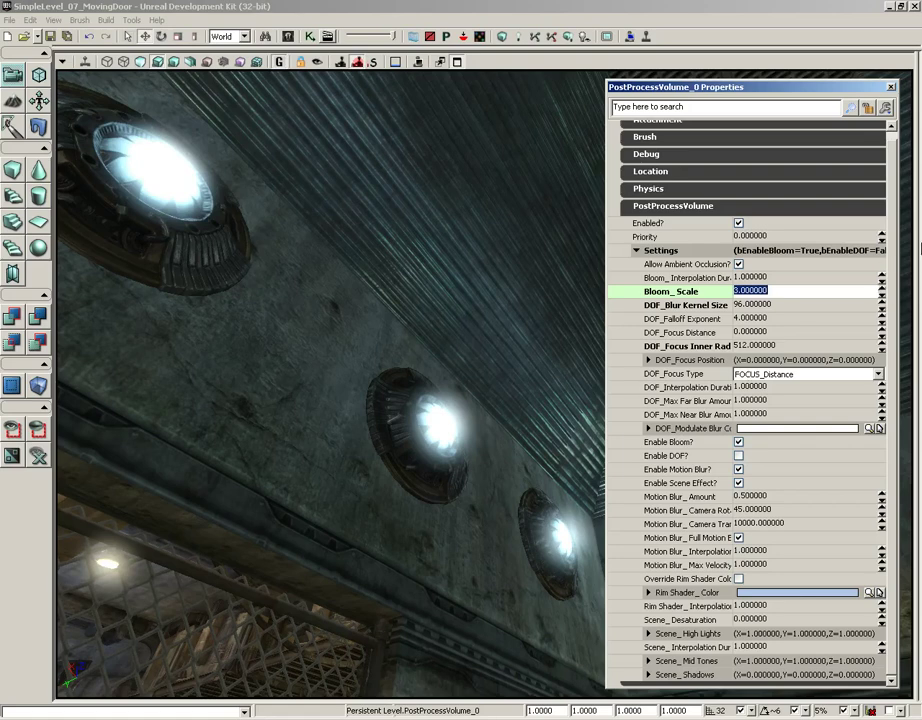
Try a bloom scale of 10 on the wall lamps and return it to 1
text(10)
key(Return)
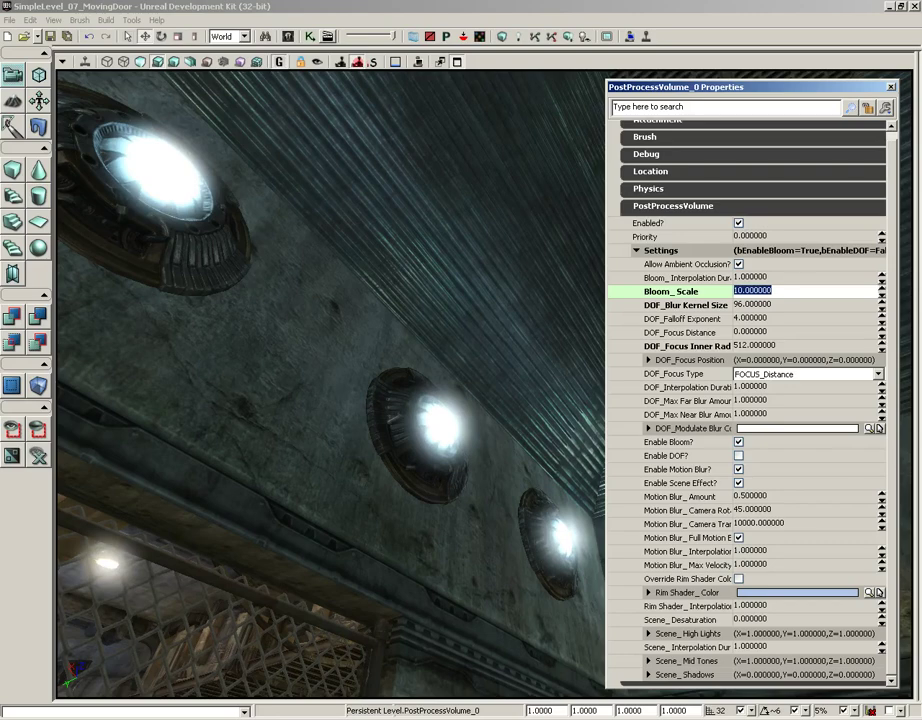
text(1)
key(Return)
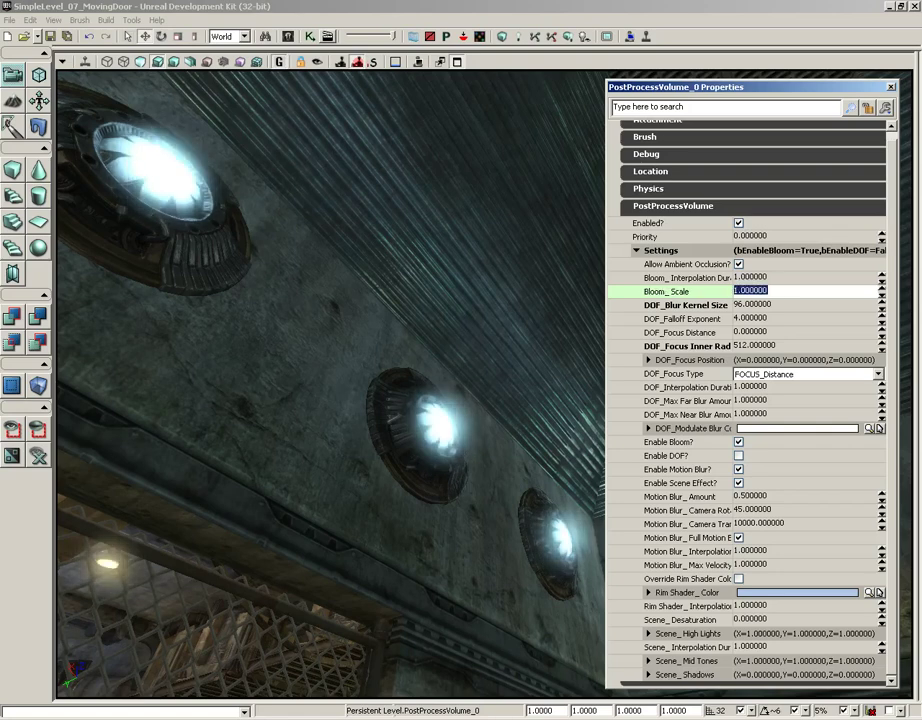
click(889, 443)
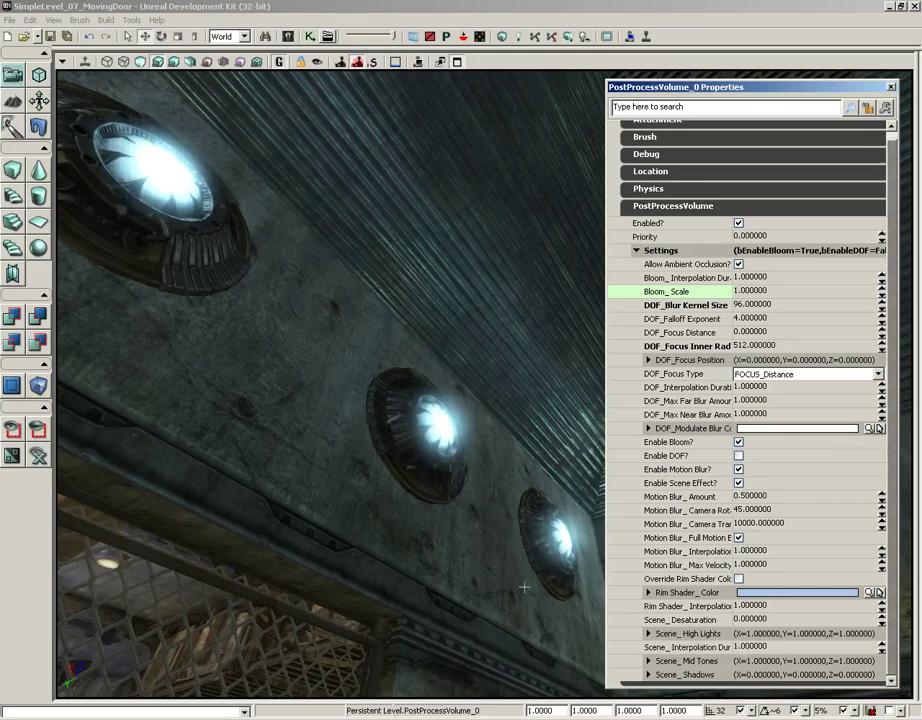
Expand the XYZ values of Scene High Lights, Scene Mid Tones and Scene Shadows, and look over the tanks and machines
right_drag(471, 406, 702, 480)
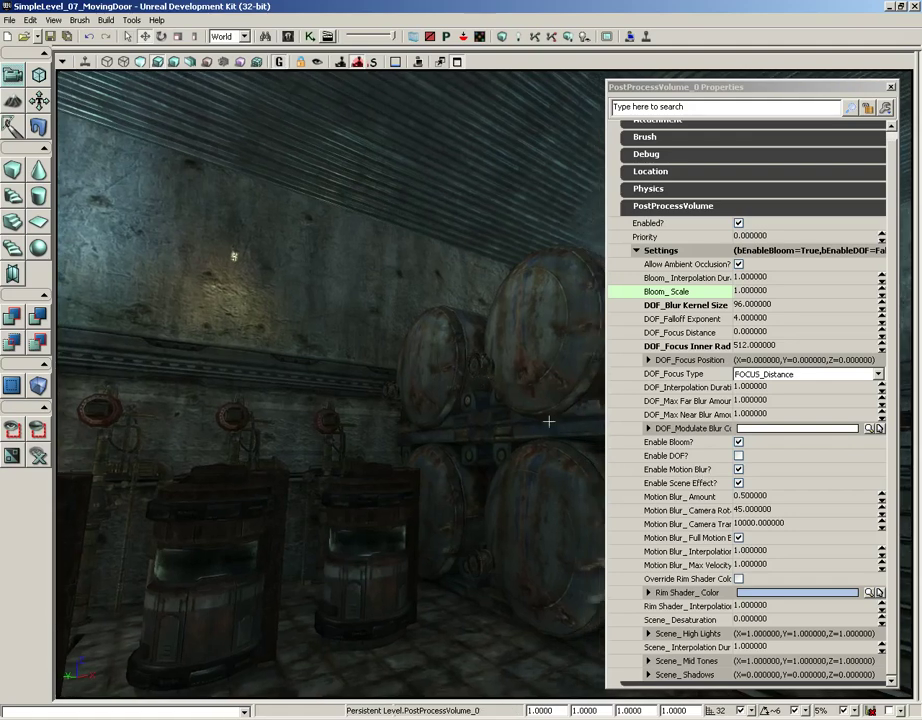
click(649, 633)
scroll(645, 430, down, 1)
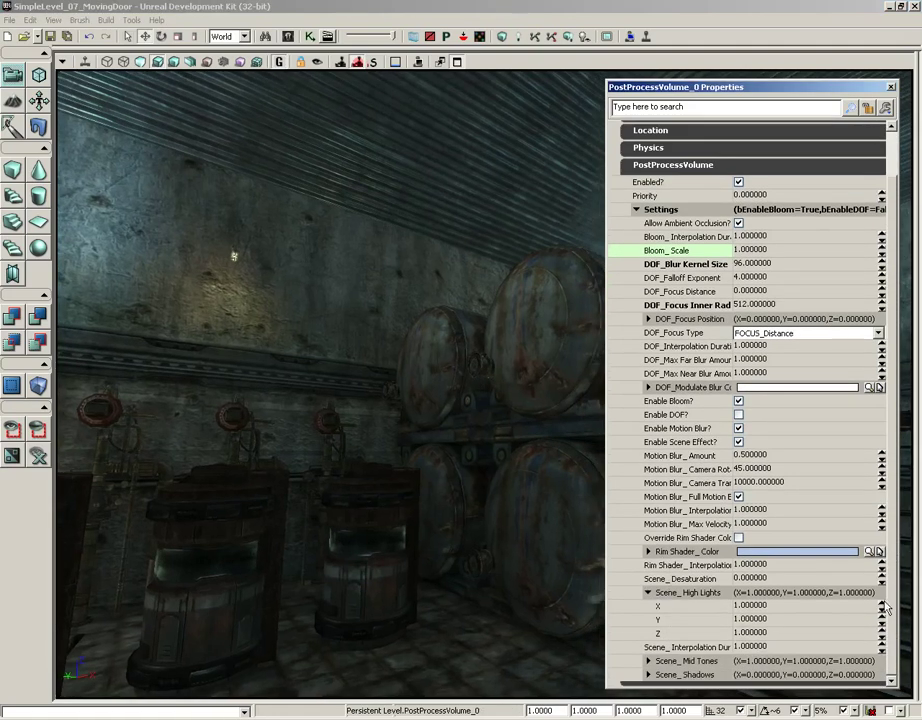
click(648, 661)
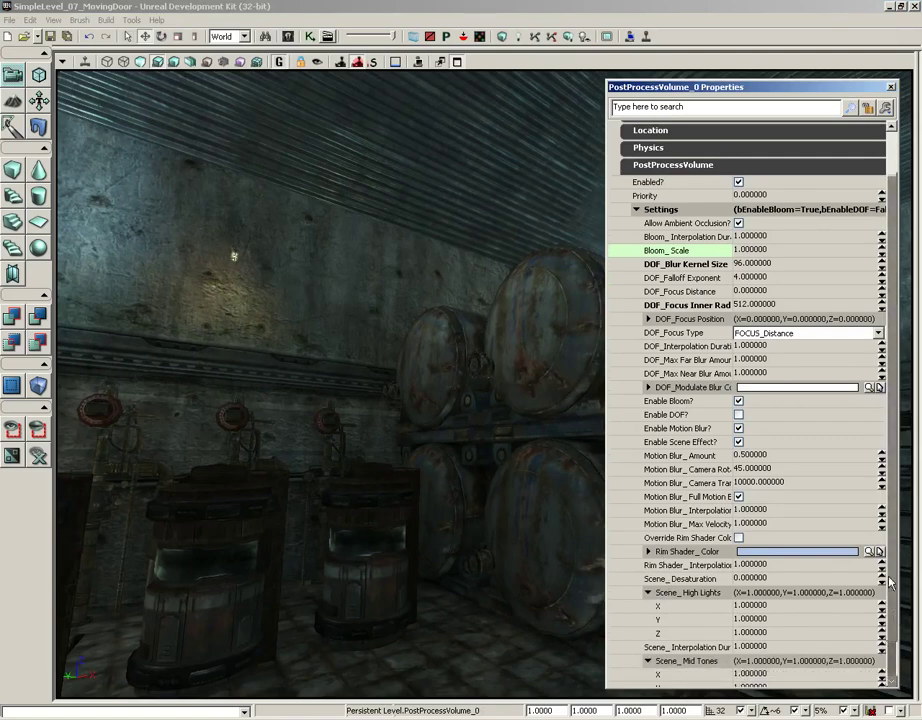
scroll(714, 660, down, 1)
click(648, 674)
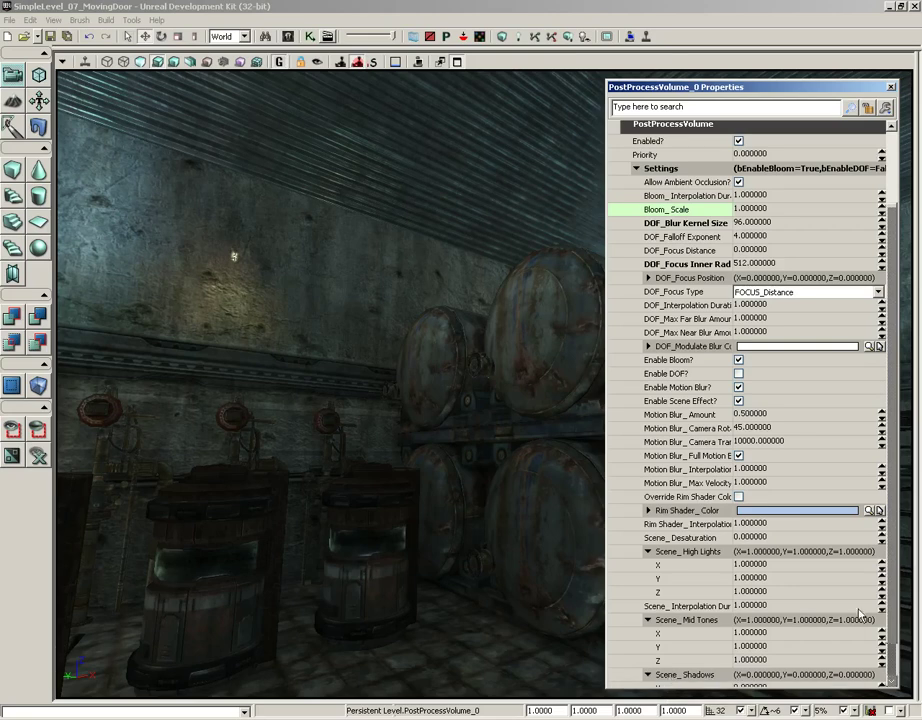
scroll(888, 591, down, 1)
drag(410, 441, 475, 424)
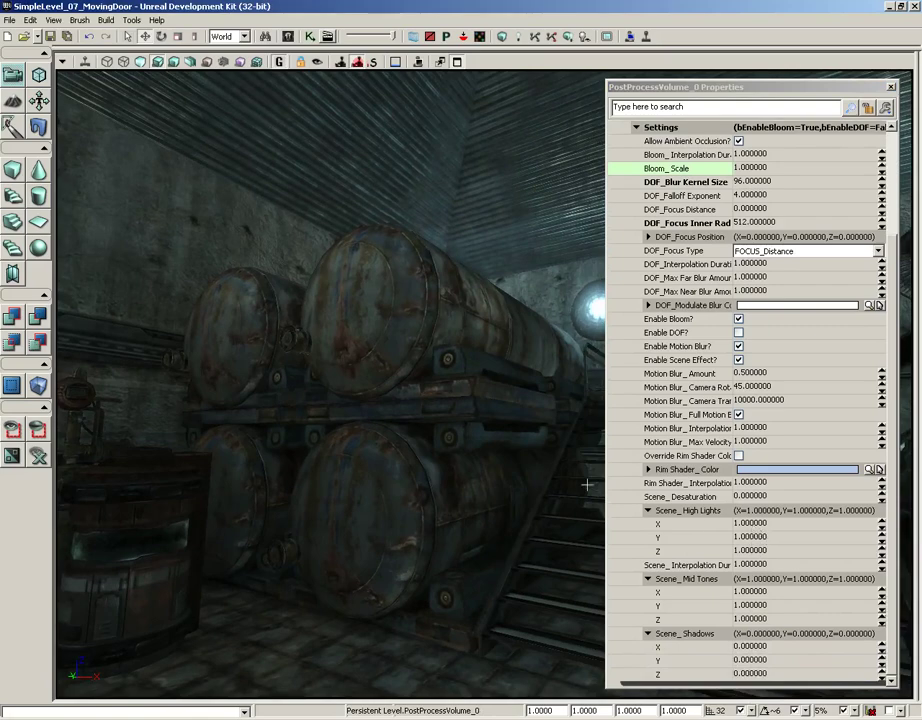
drag(533, 482, 387, 420)
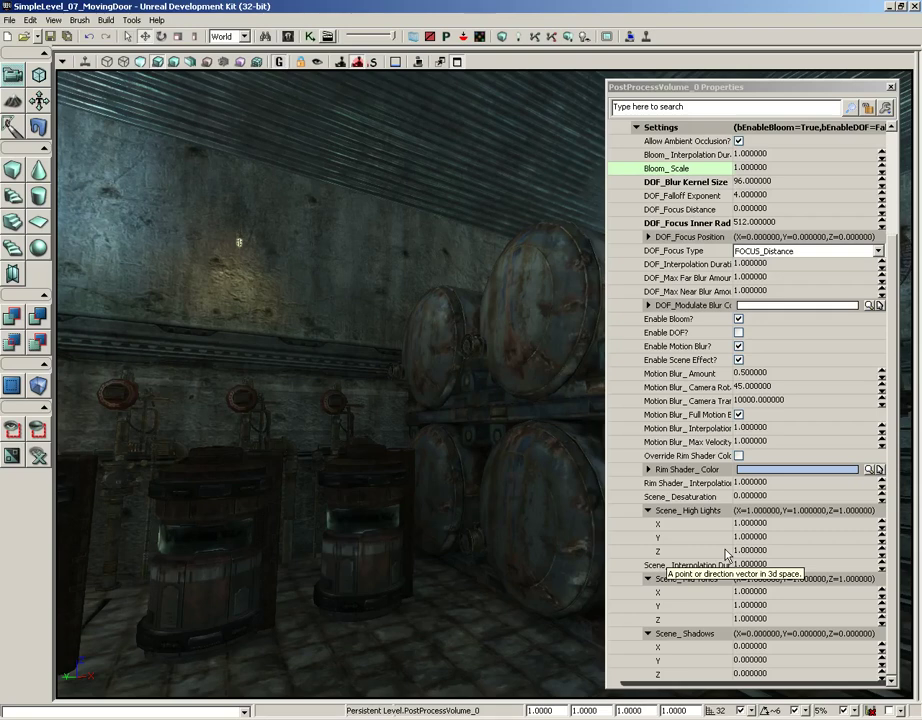
Set the X, Y and Z values of Scene High Lights to 0.2 each
click(782, 523)
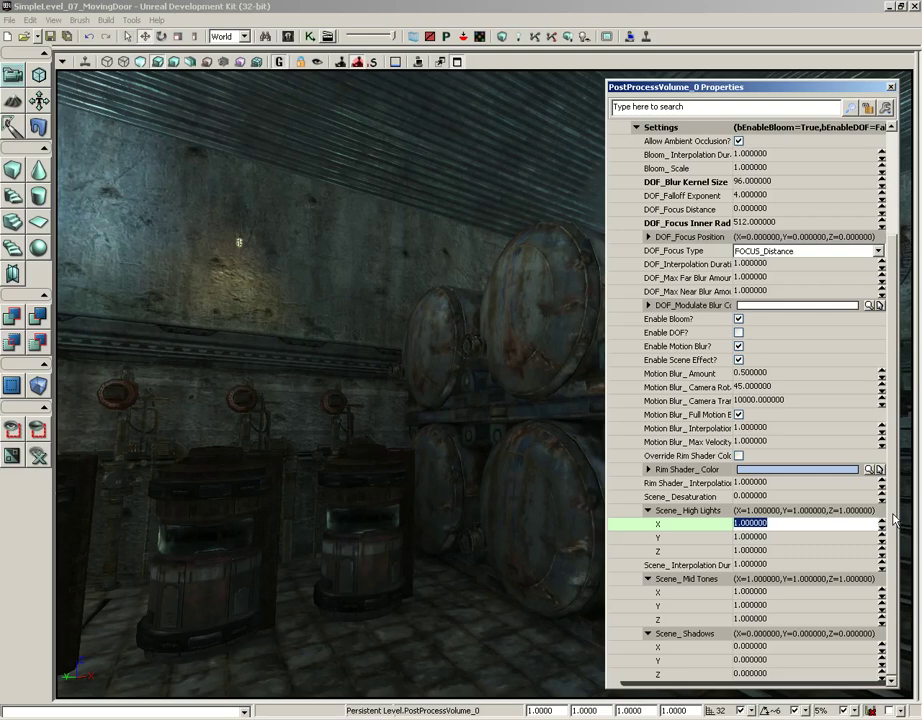
text(.2)
key(Tab)
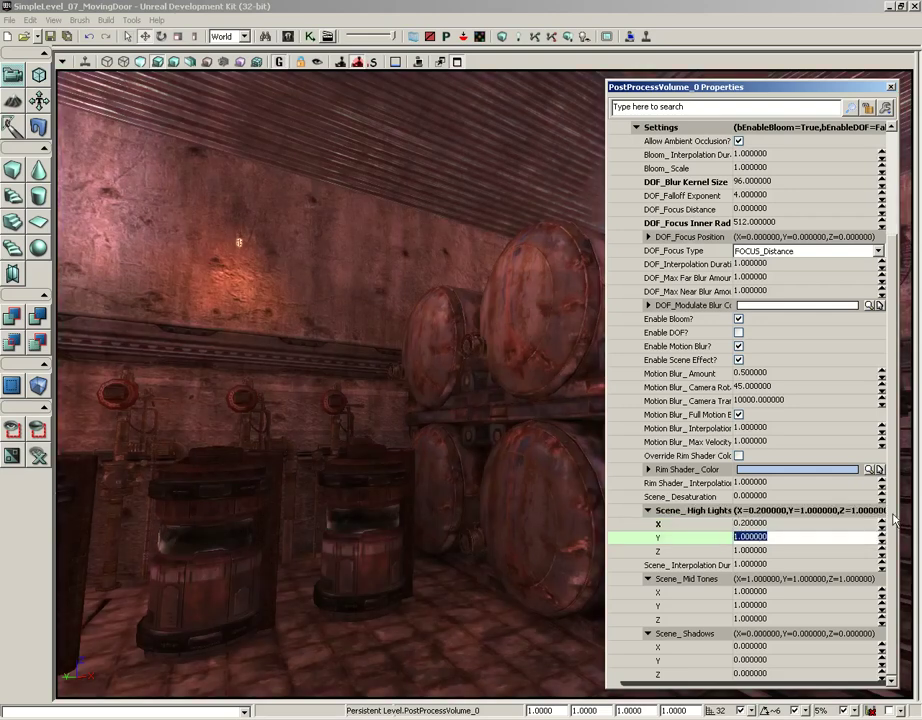
text(.2)
key(Tab)
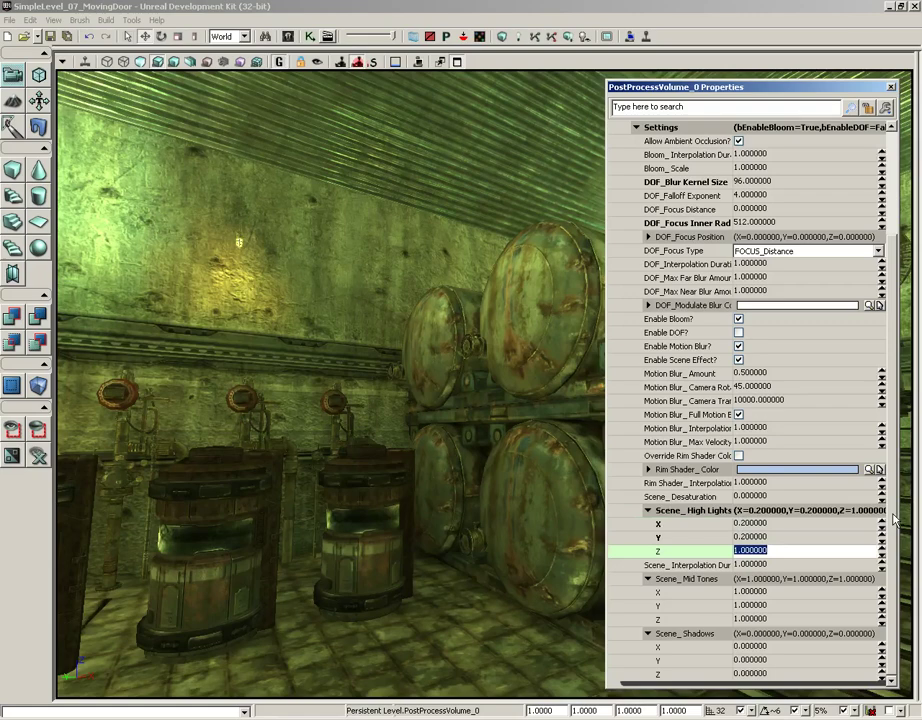
key(shift+Tab)
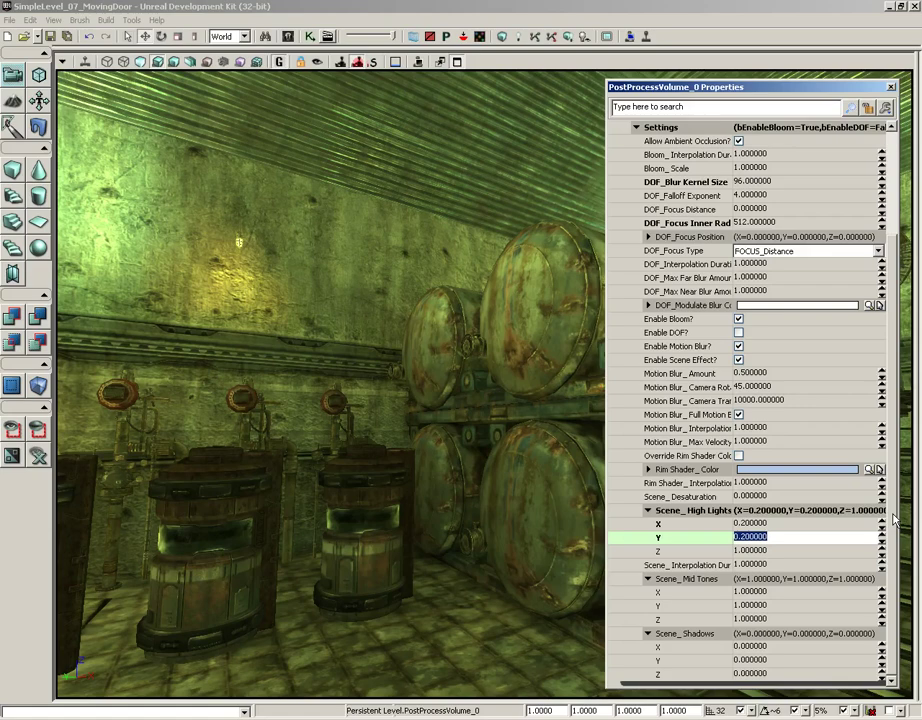
key(Tab)
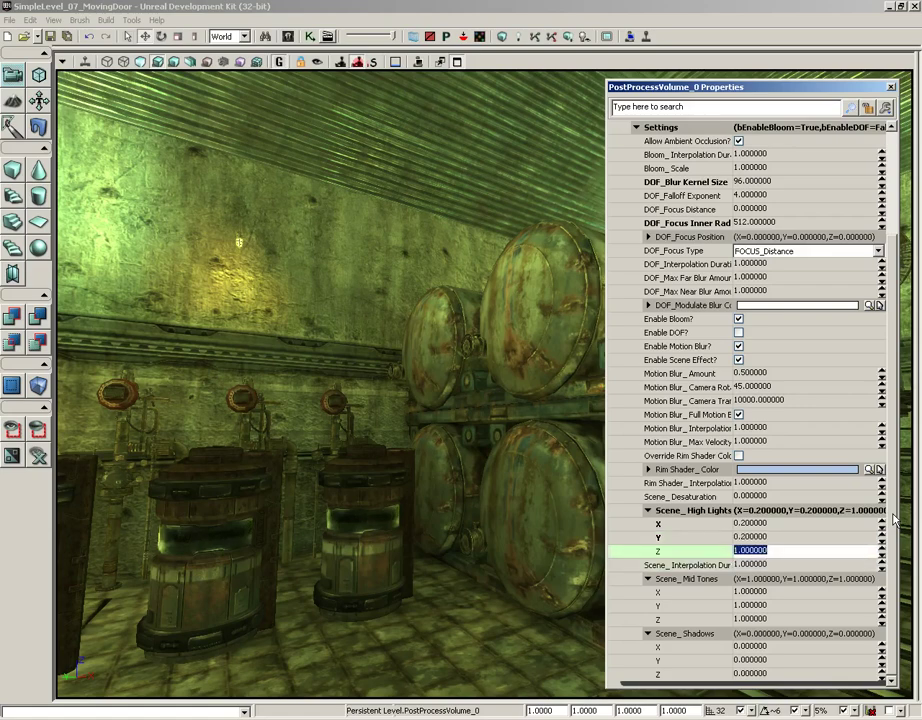
text(.2)
key(Tab)
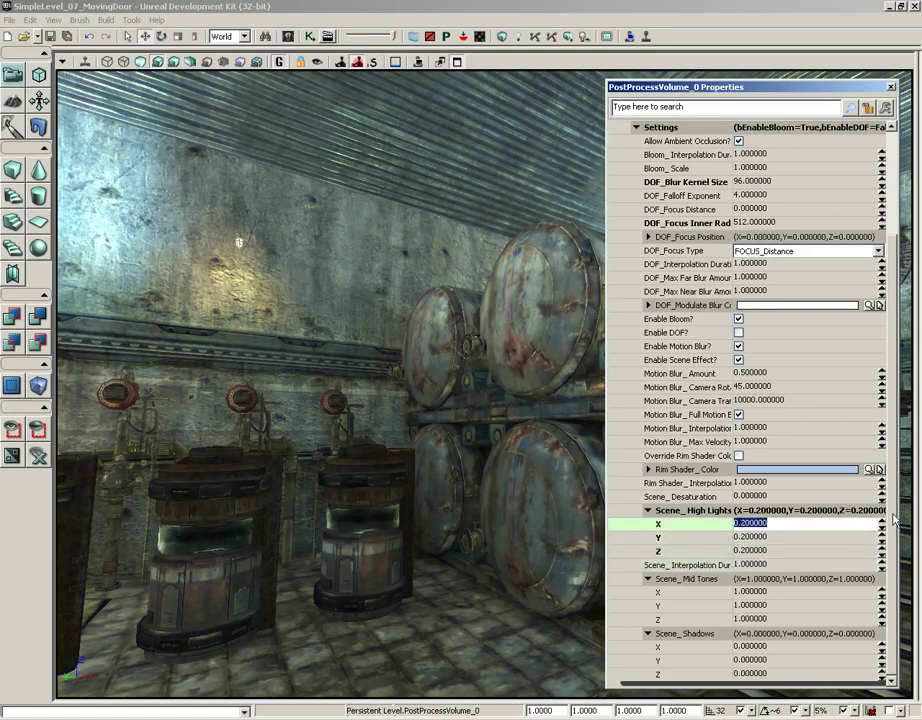
Set the X value of Scene High Lights back to 1 and check the tint toward the ceiling
text(1)
key(Return)
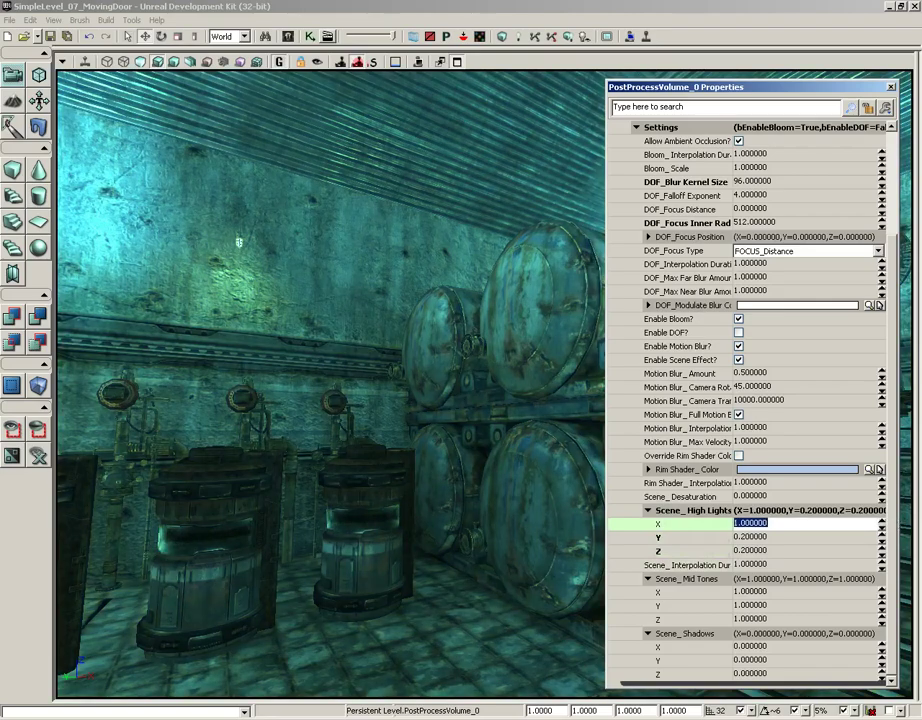
right_drag(411, 349, 364, 207)
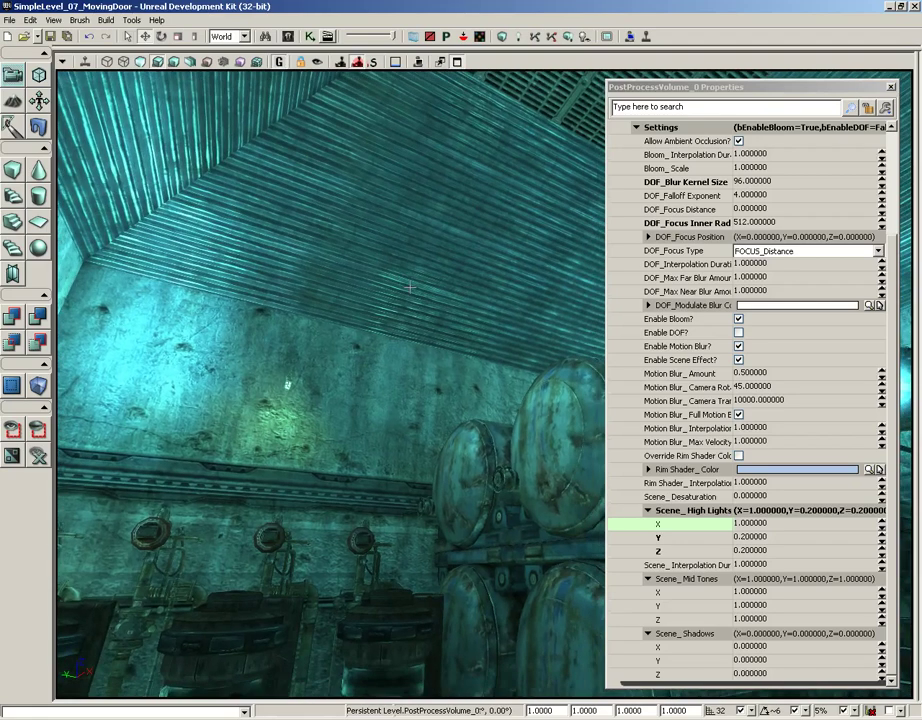
Set the Y and Z values of Scene Mid Tones to 0.7 and inspect the tint around the room
click(750, 591)
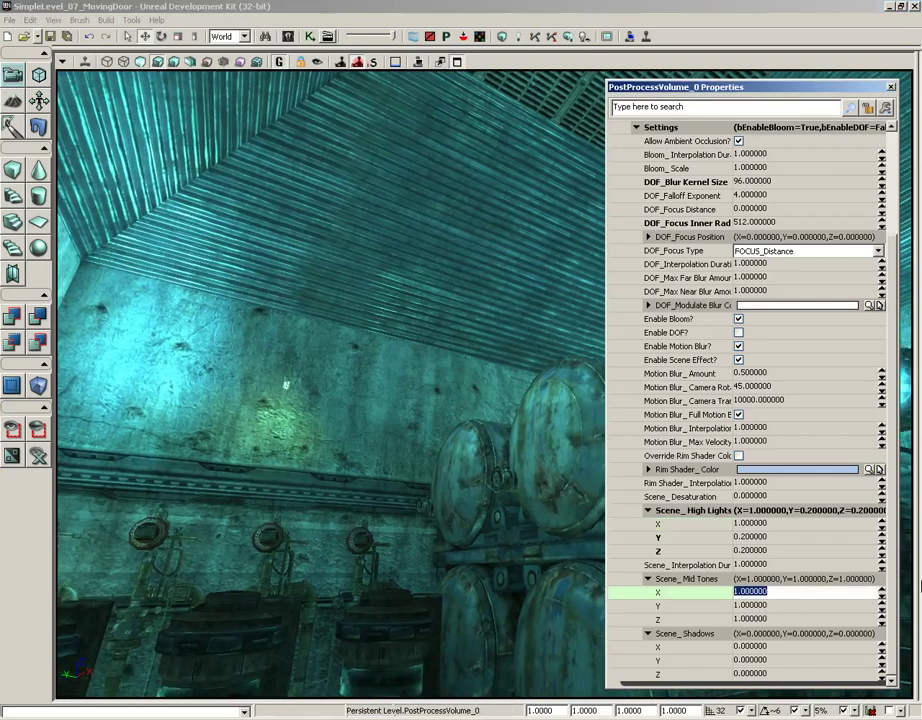
key(Tab)
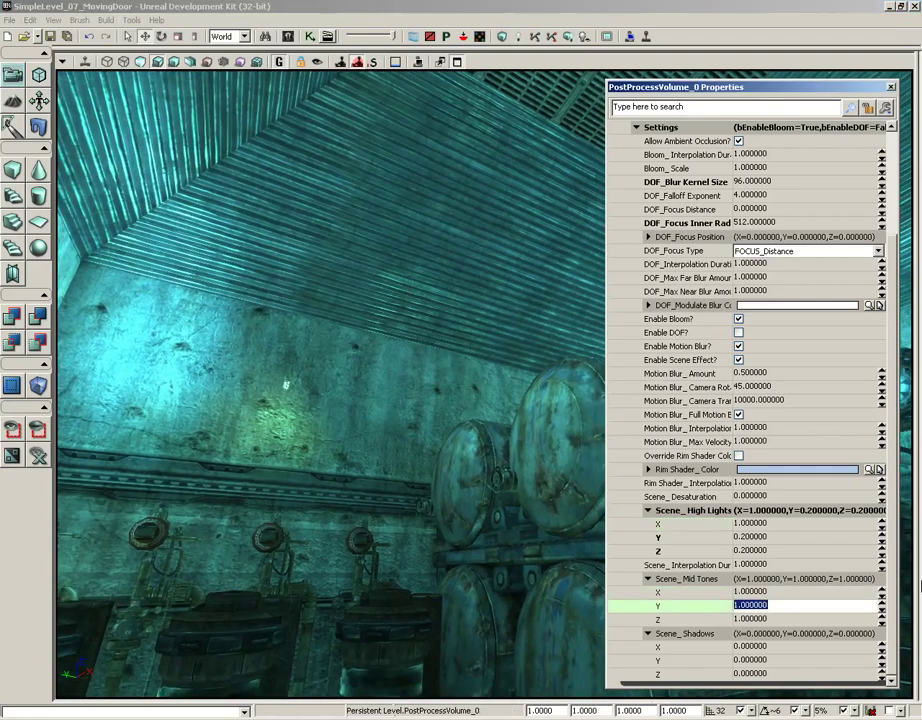
text(.7)
key(Tab)
text(.7)
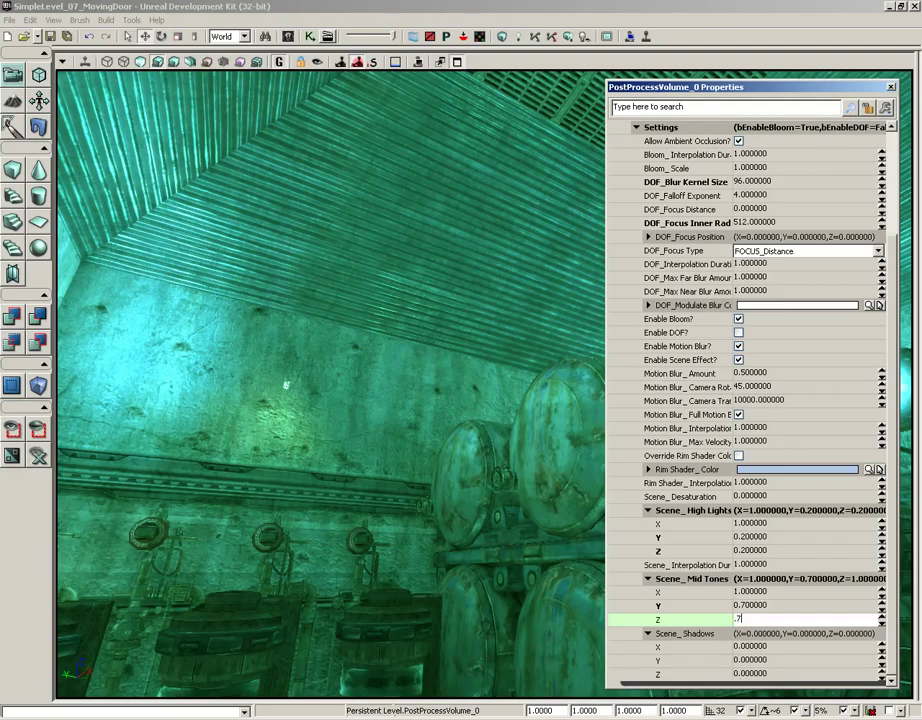
key(Return)
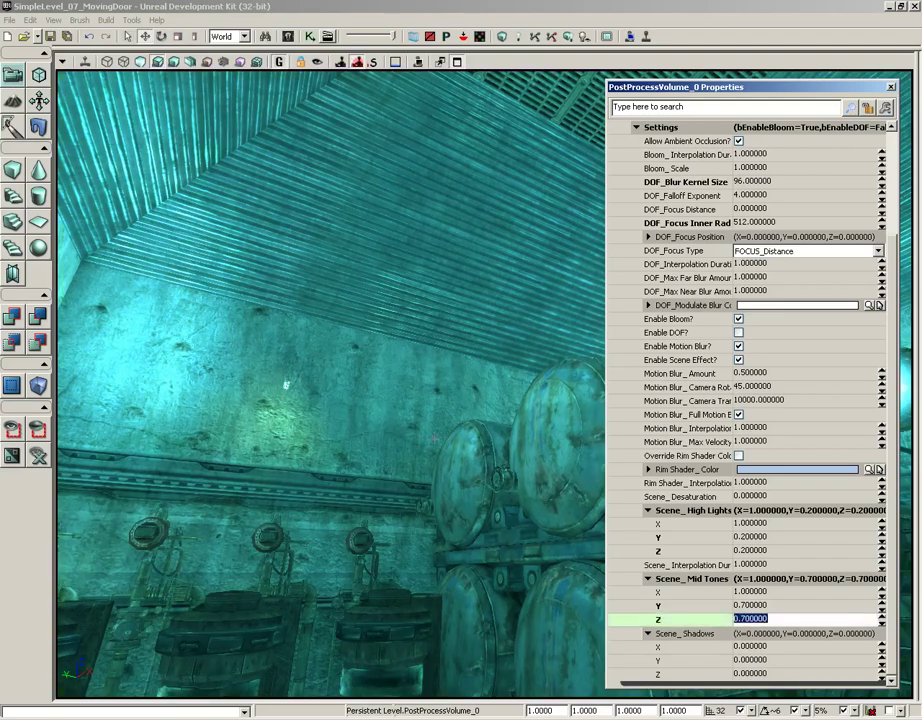
right_drag(434, 439, 376, 368)
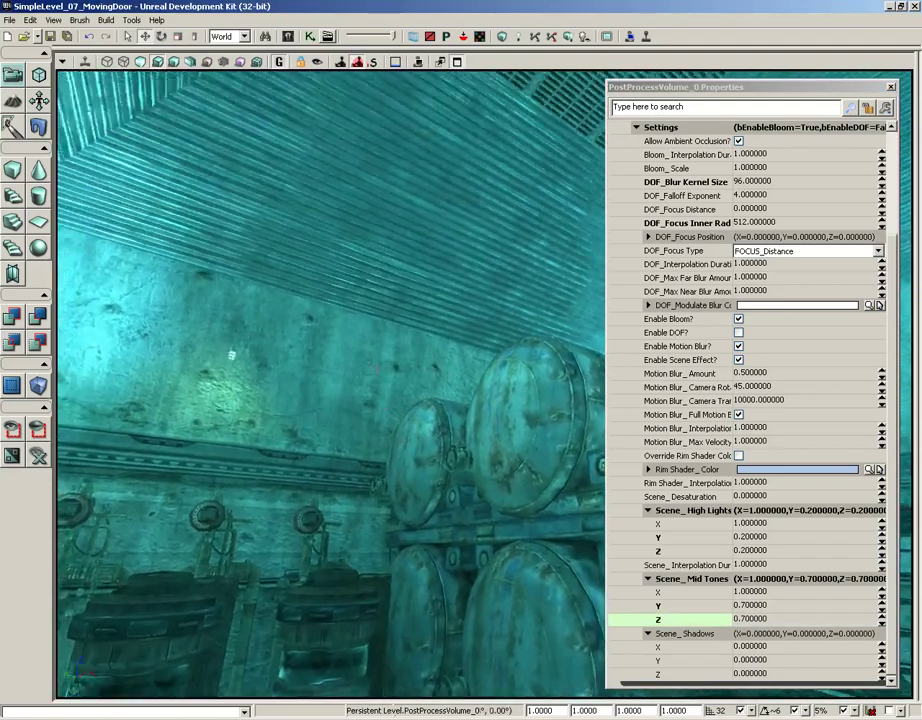
drag(376, 368, 400, 420)
right_drag(400, 420, 436, 382)
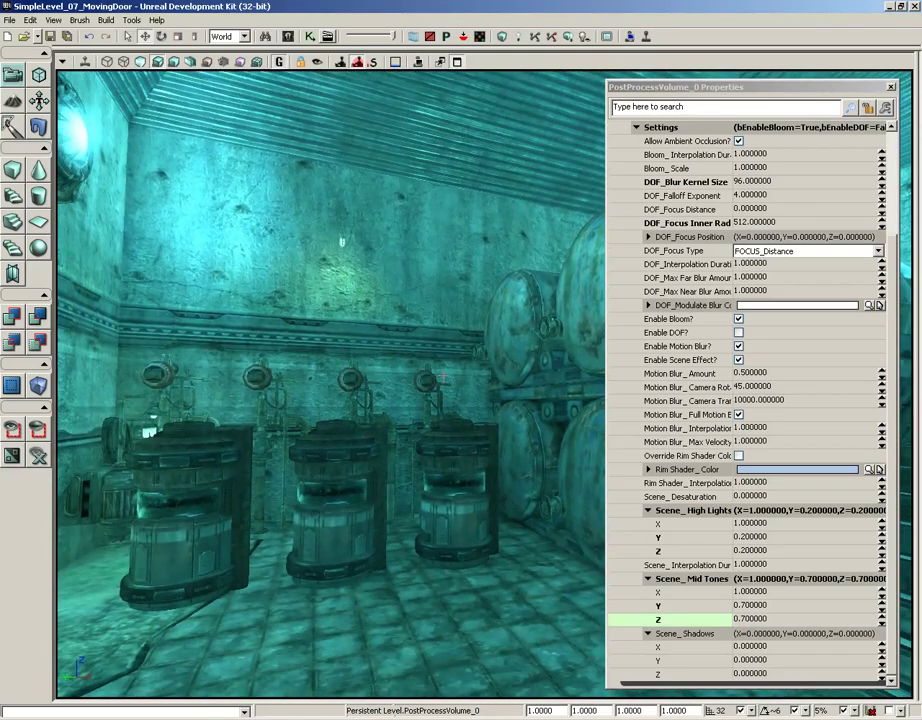
right_drag(430, 377, 520, 380)
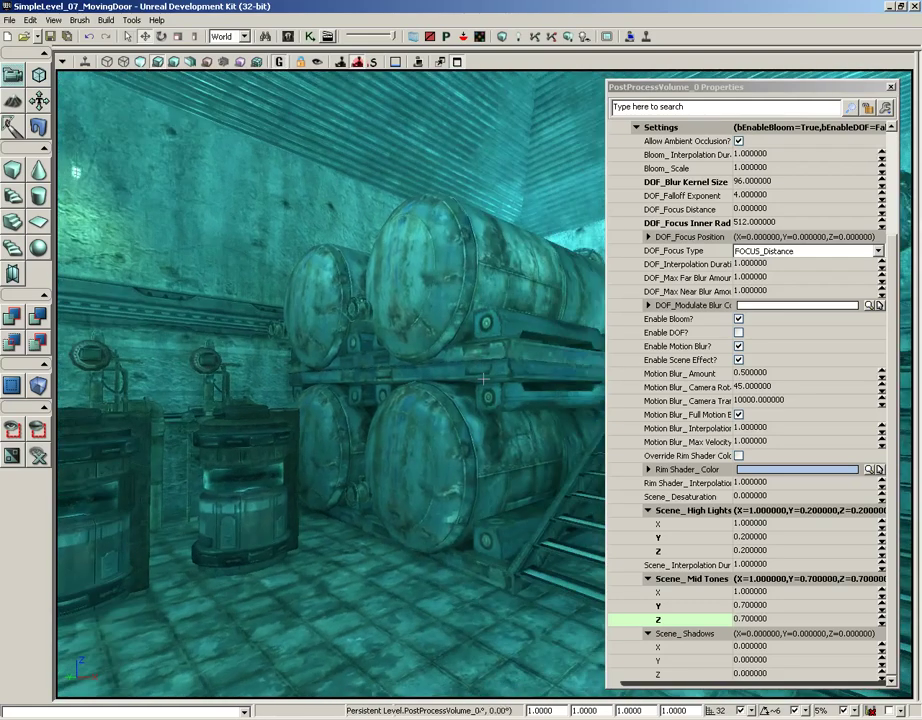
Set the Y and Z values of Scene Shadows to 0.1 each and inspect the tint on the room's walls and ceiling
click(766, 647)
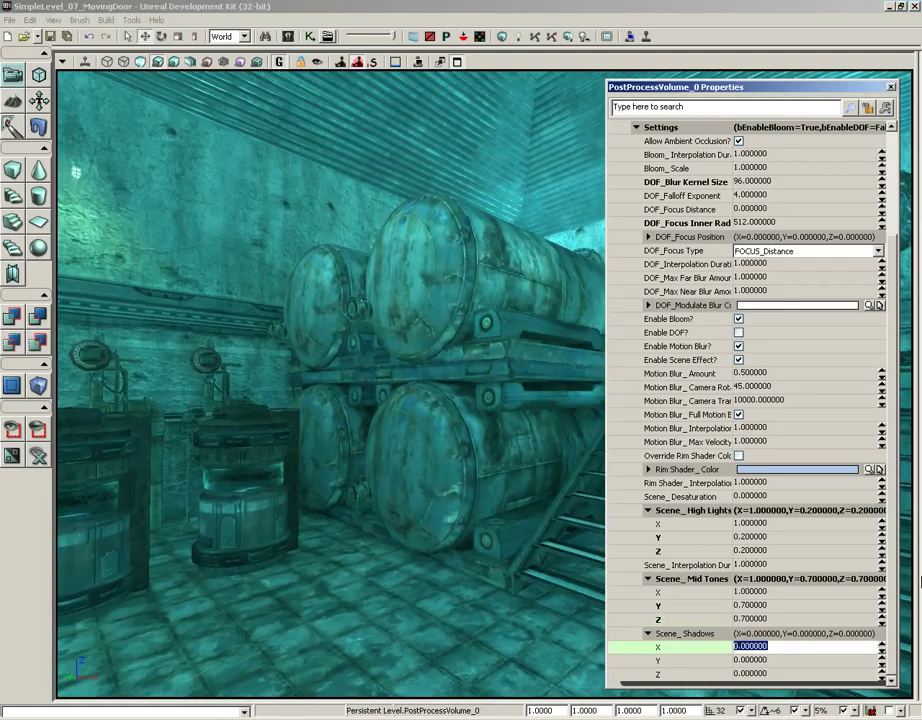
click(766, 660)
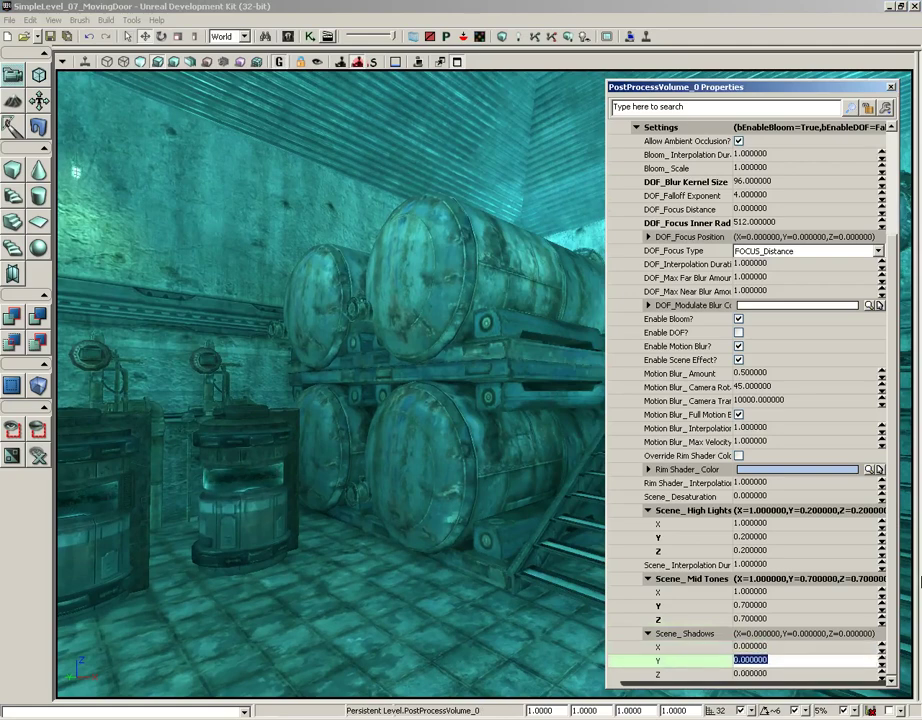
click(766, 673)
text(.1)
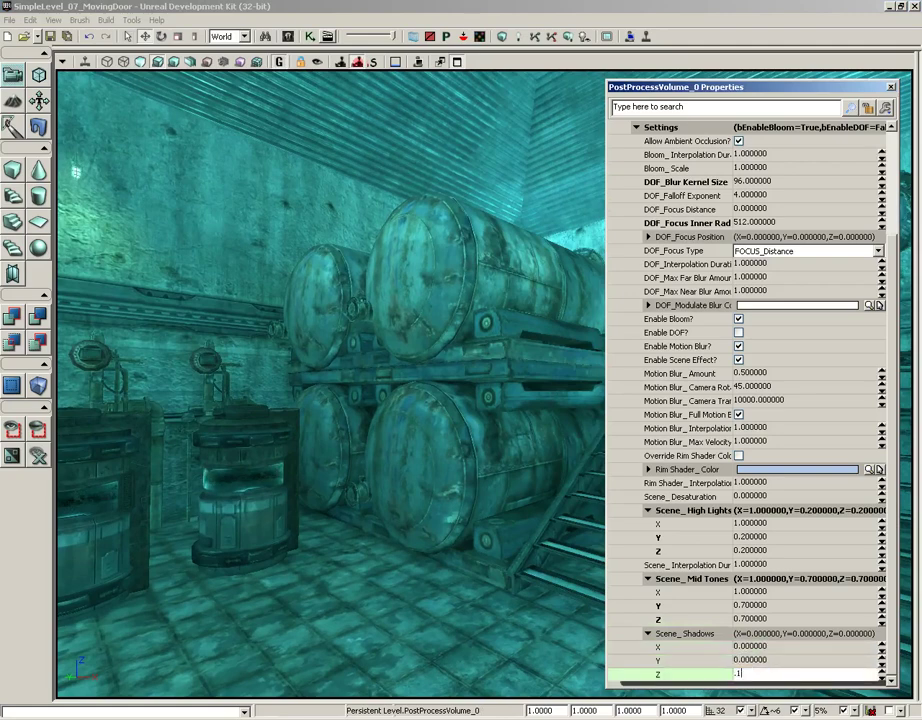
key(Up)
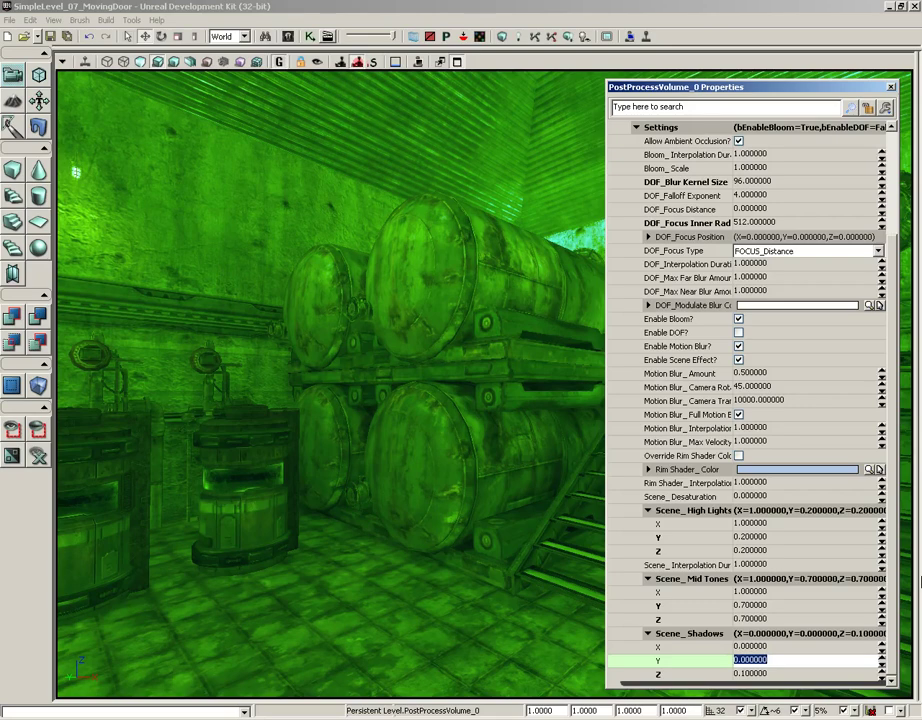
text(0.1)
click(766, 647)
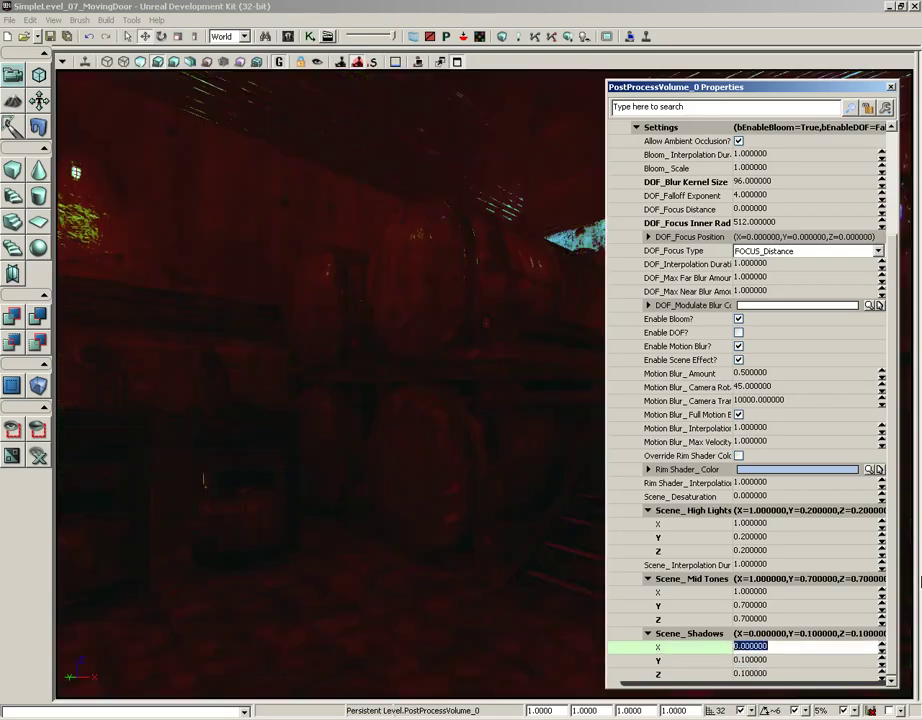
right_drag(453, 541, 278, 531)
drag(278, 531, 361, 393)
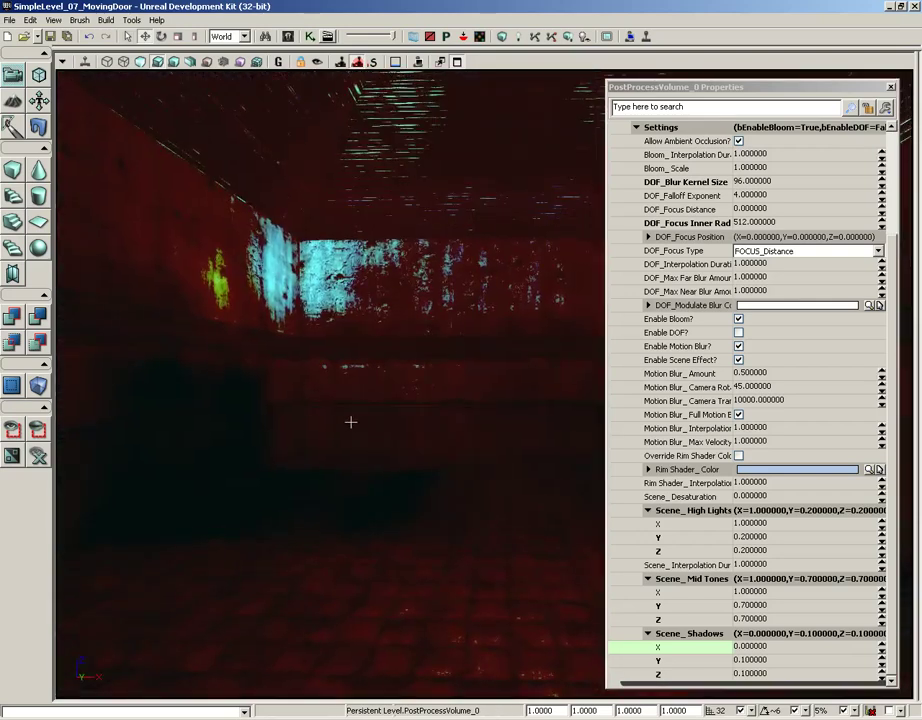
mouse_move(350, 422)
mouse_down()
mouse_move(342, 500)
mouse_move(344, 420)
mouse_up()
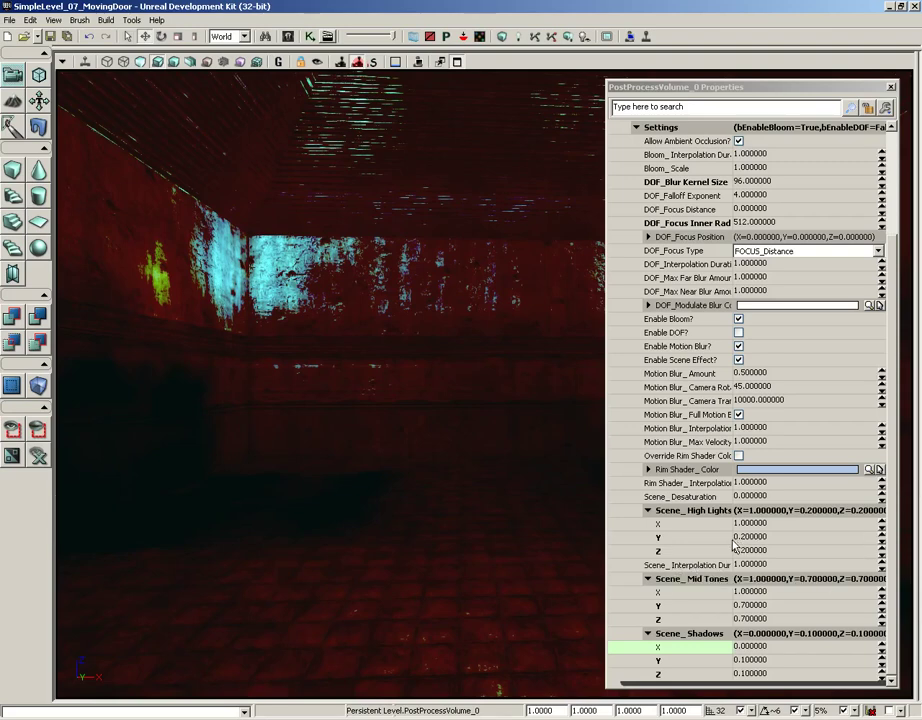
Play the level from the floor outside the doorway and walk in and out of the machine room to test the color transition
click(673, 565)
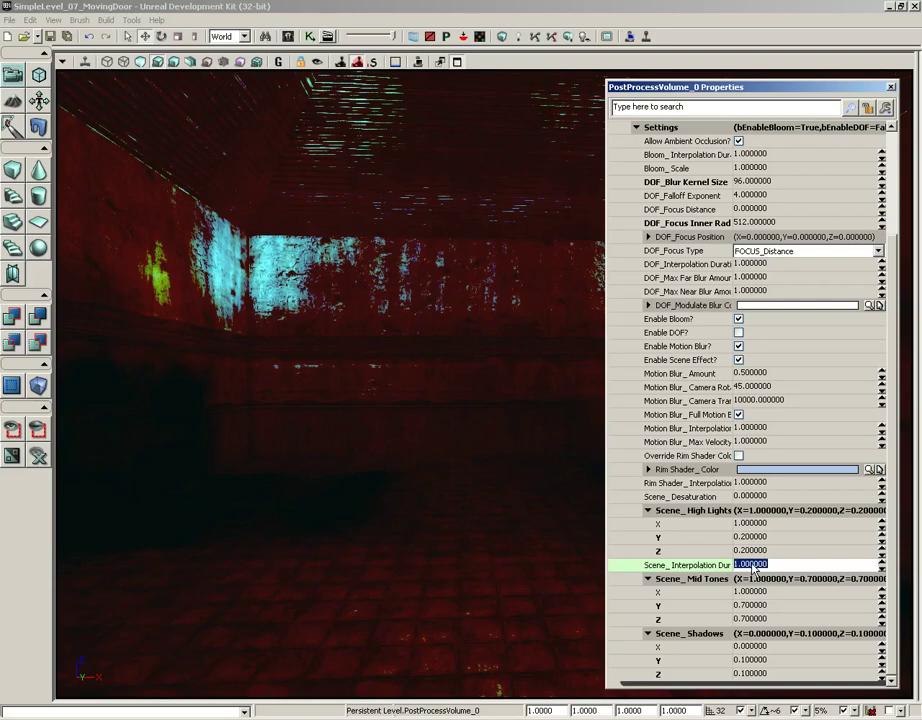
drag(447, 580, 426, 484)
right_drag(426, 484, 494, 510)
right_click(477, 389)
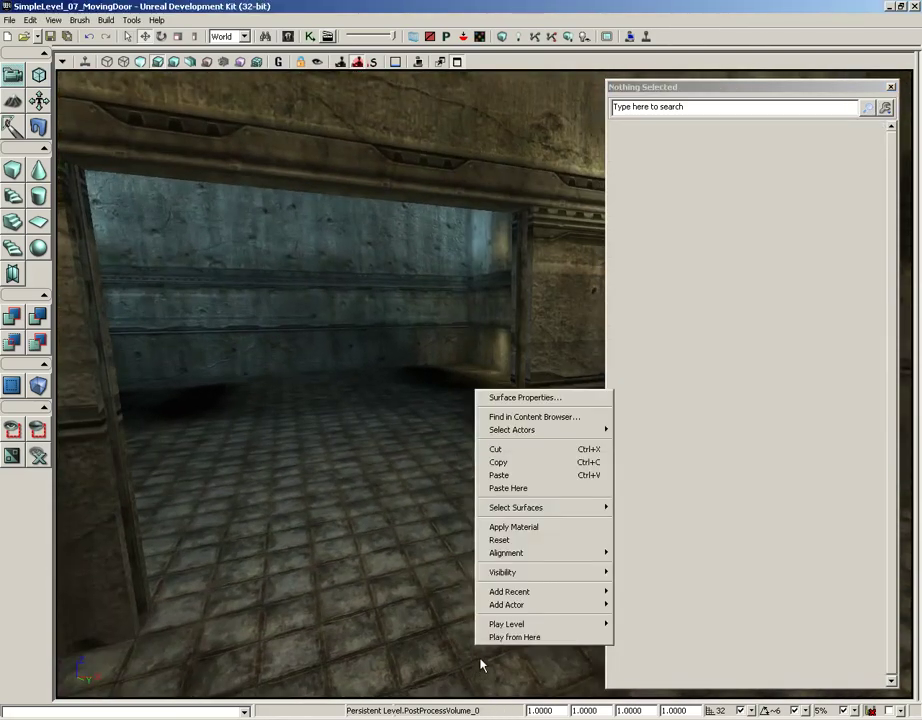
click(492, 626)
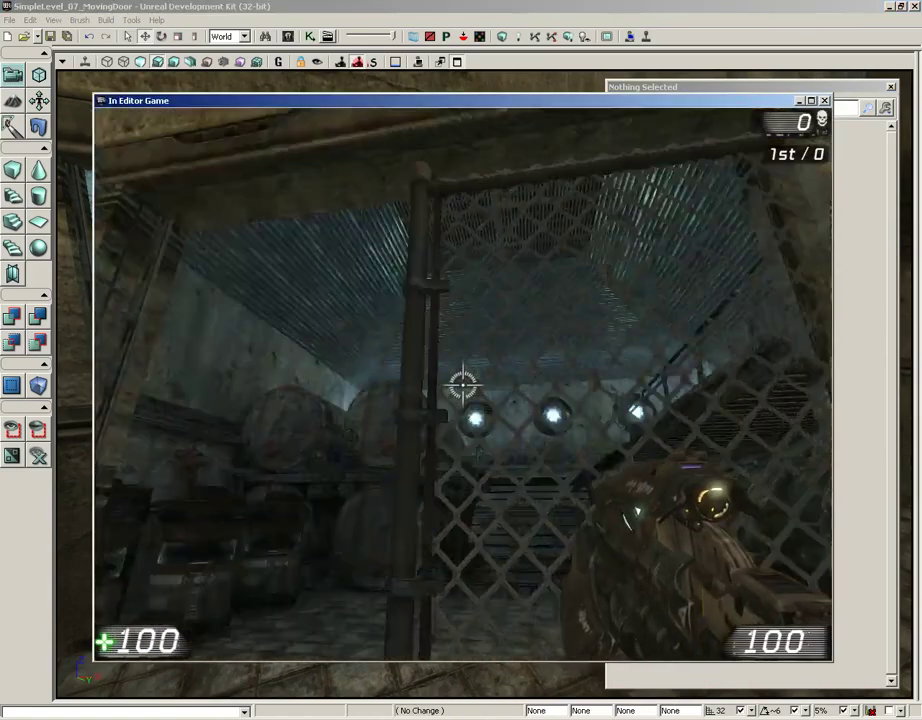
key(w)
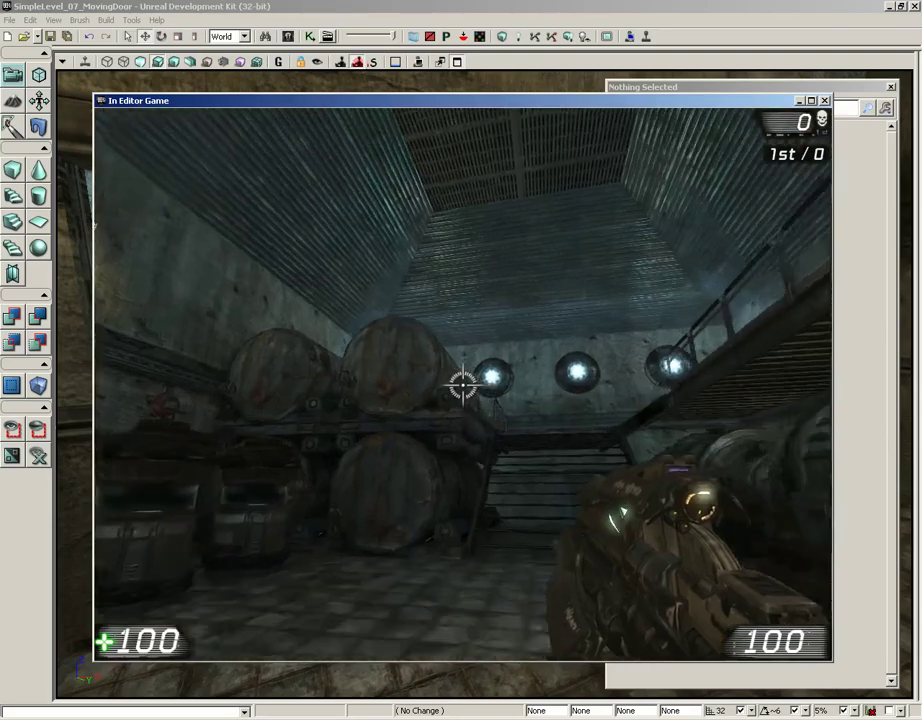
key(w)
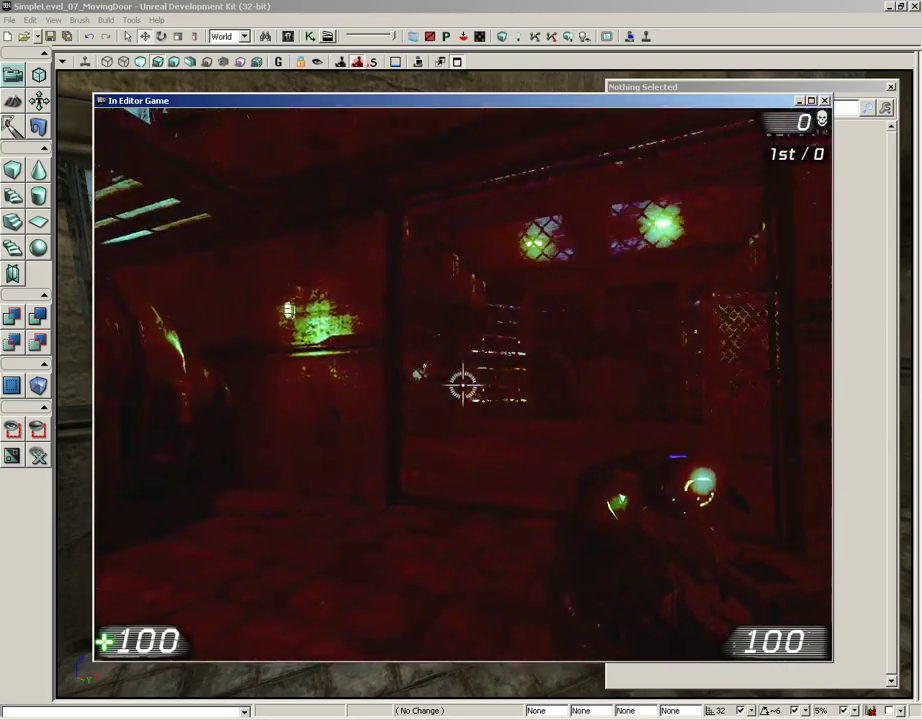
key(w)
key(w)
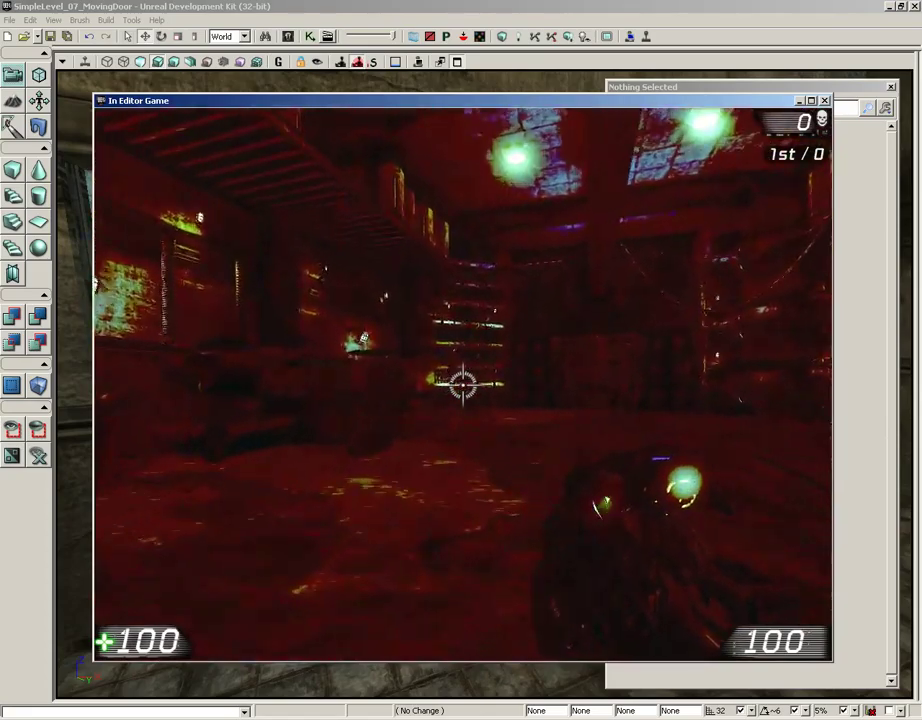
key(w)
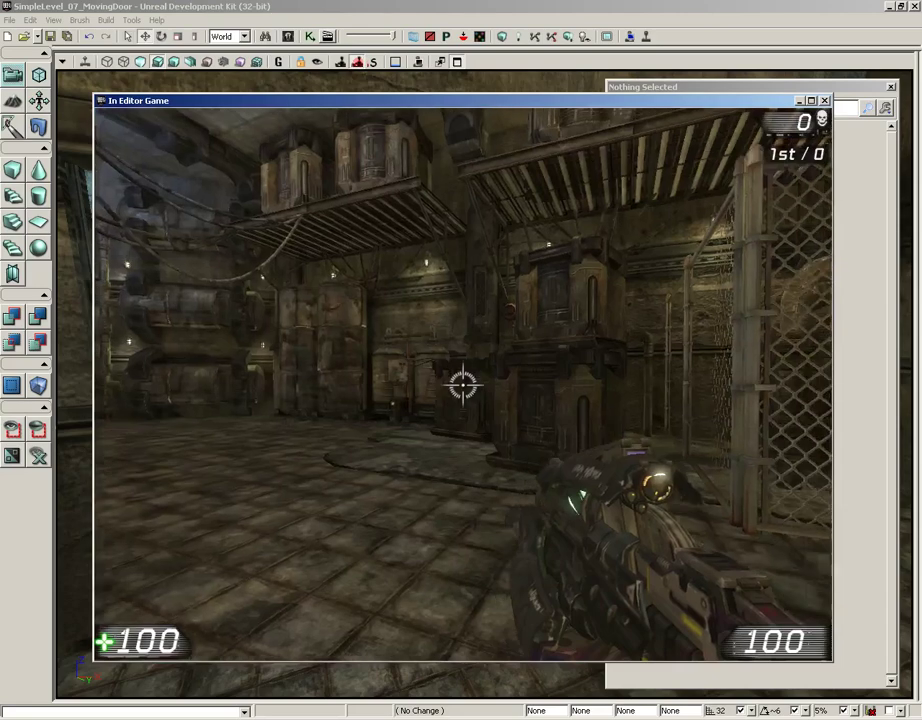
key(Escape)
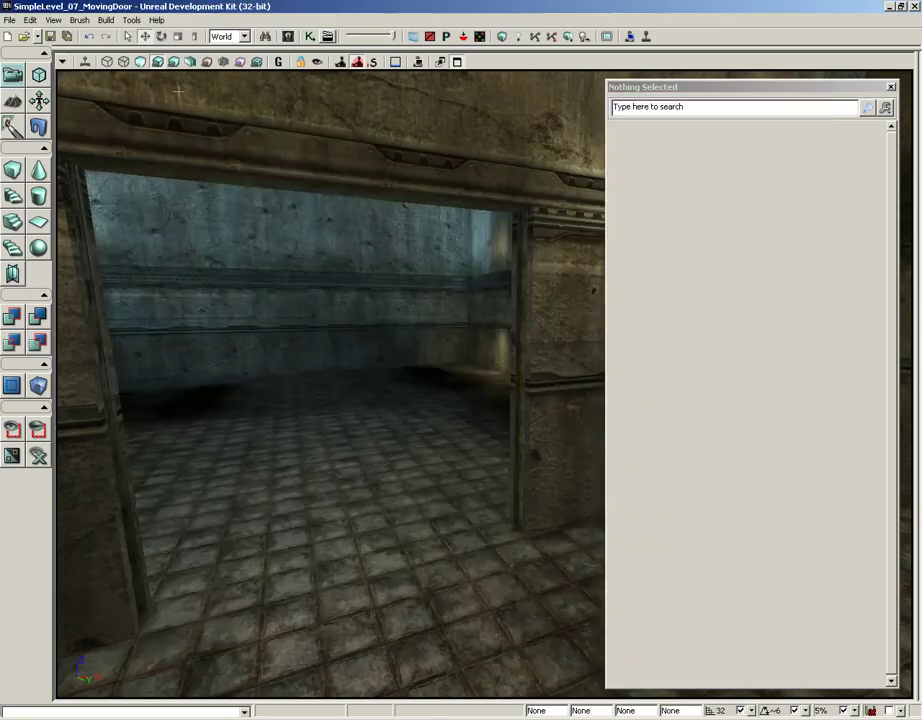
Move the red builder brush off the machine room's outline in the top view and select the PostProcessVolume around the room
click(457, 62)
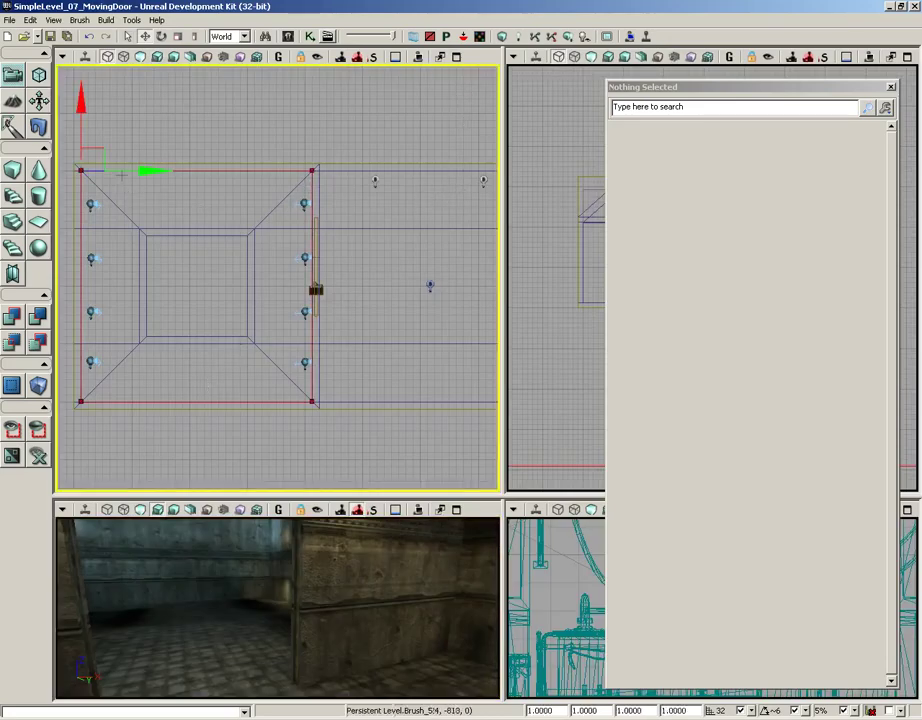
drag(78, 97, 82, 398)
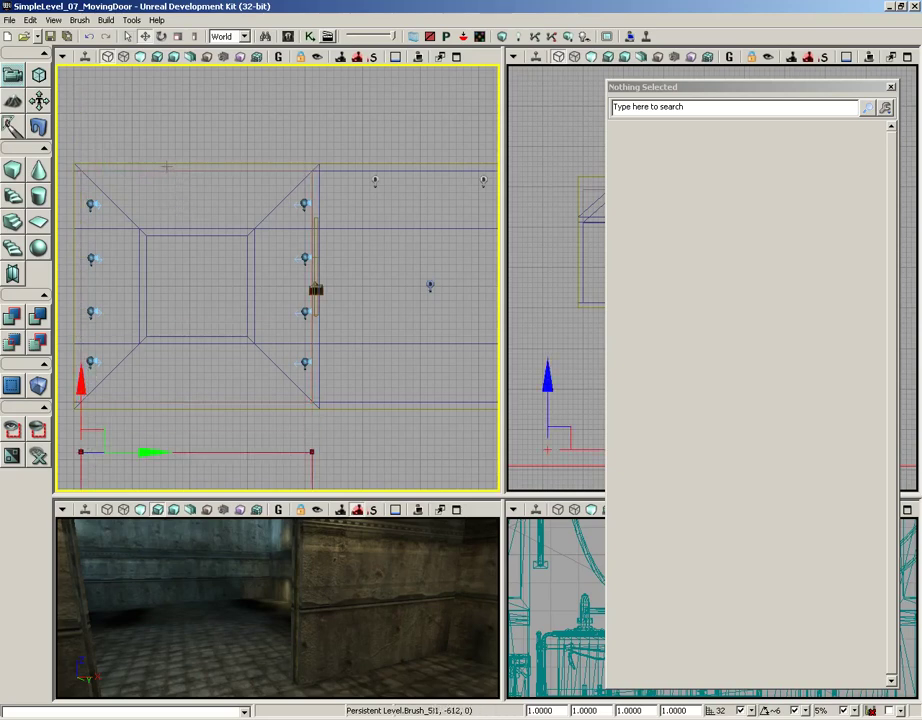
click(166, 170)
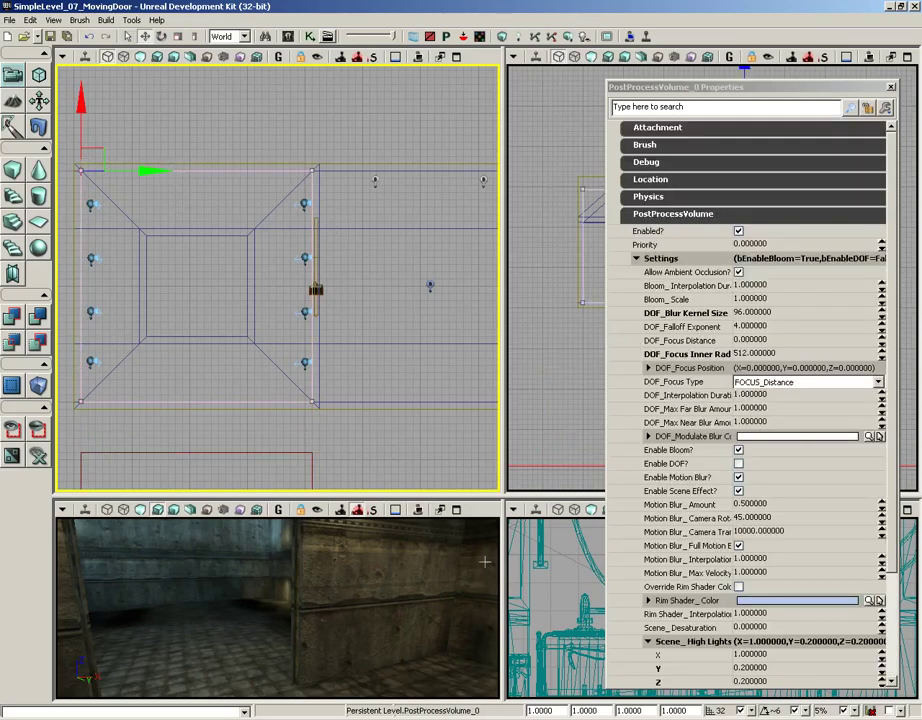
click(456, 509)
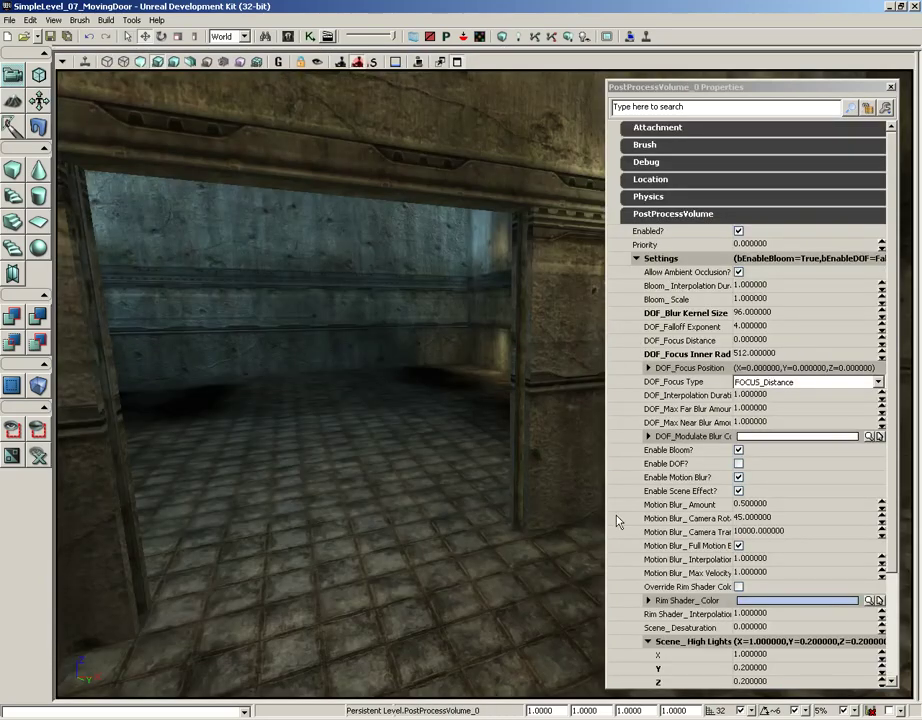
Set the Scene Interpolation Duration of the PostProcessVolume to 5
click(758, 628)
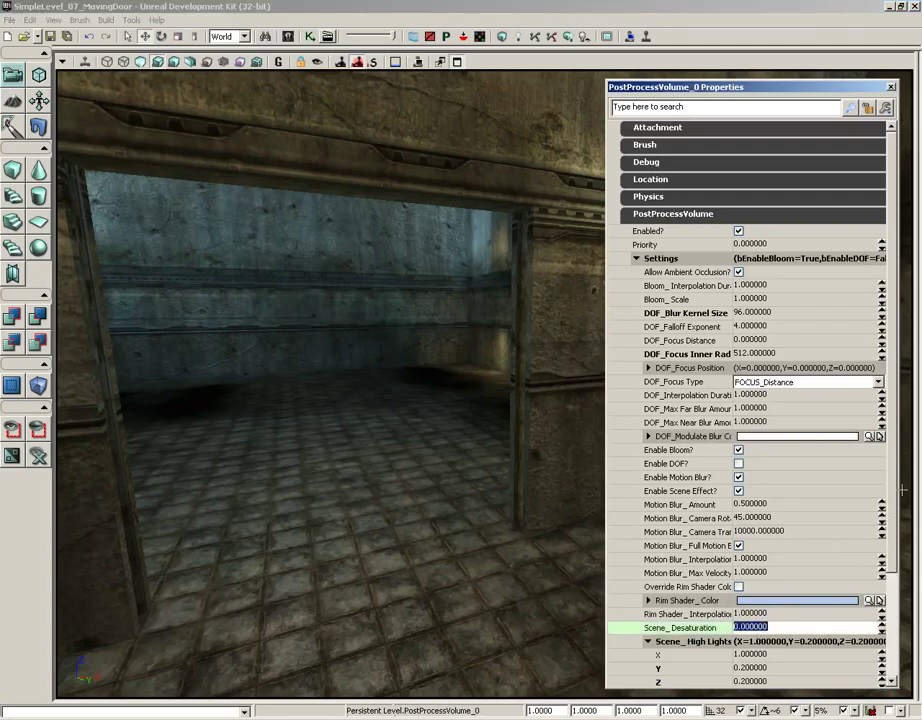
scroll(770, 610, down, 3)
click(762, 585)
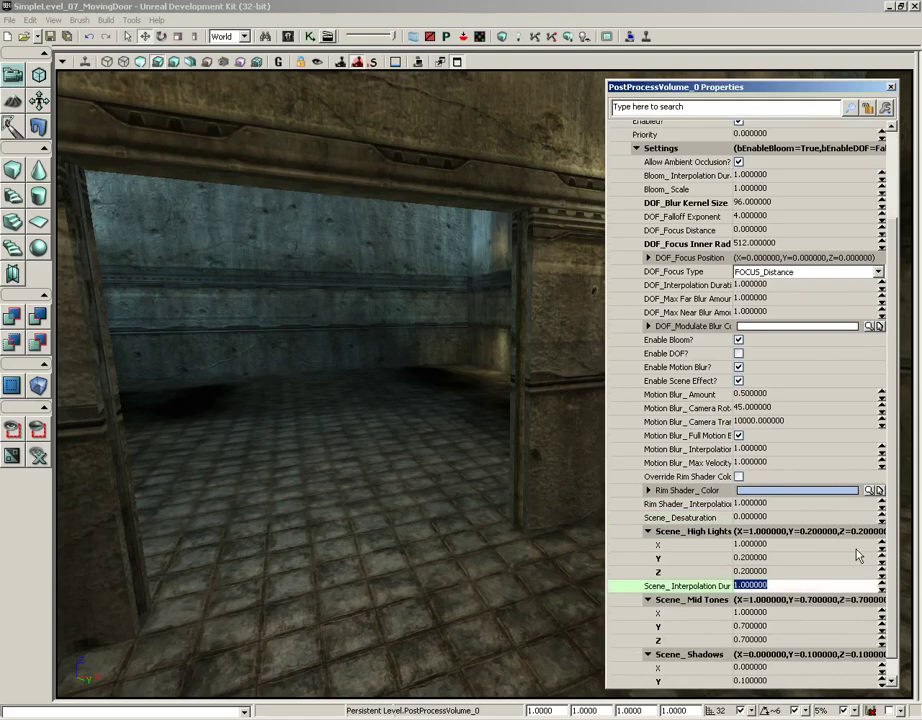
text(5)
key(Return)
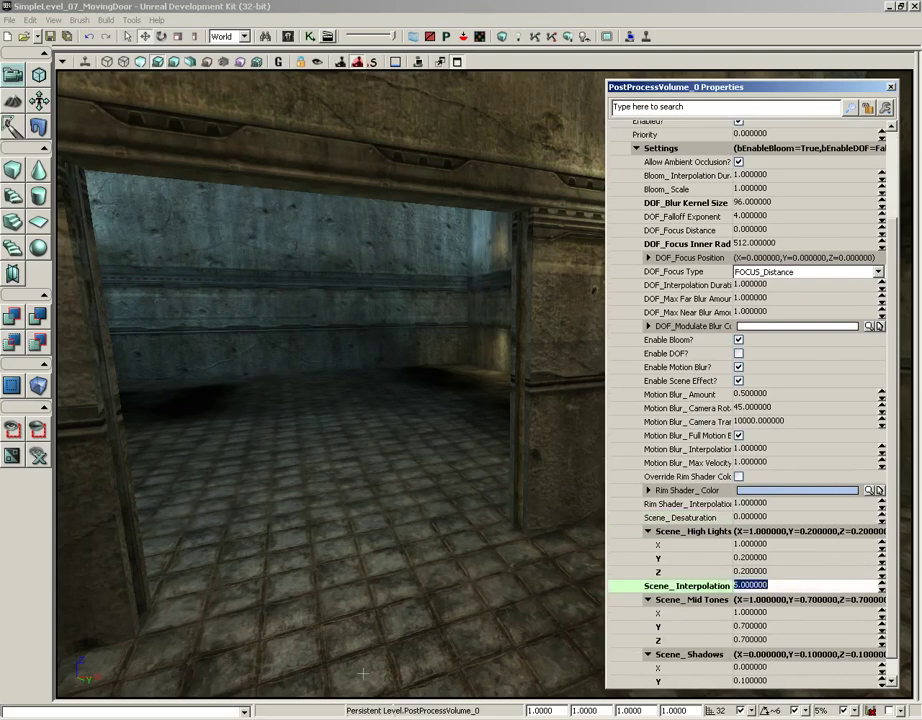
Play the level from the doorway floor again and walk through the machine room to check the longer scene color transition
right_click(374, 655)
click(383, 638)
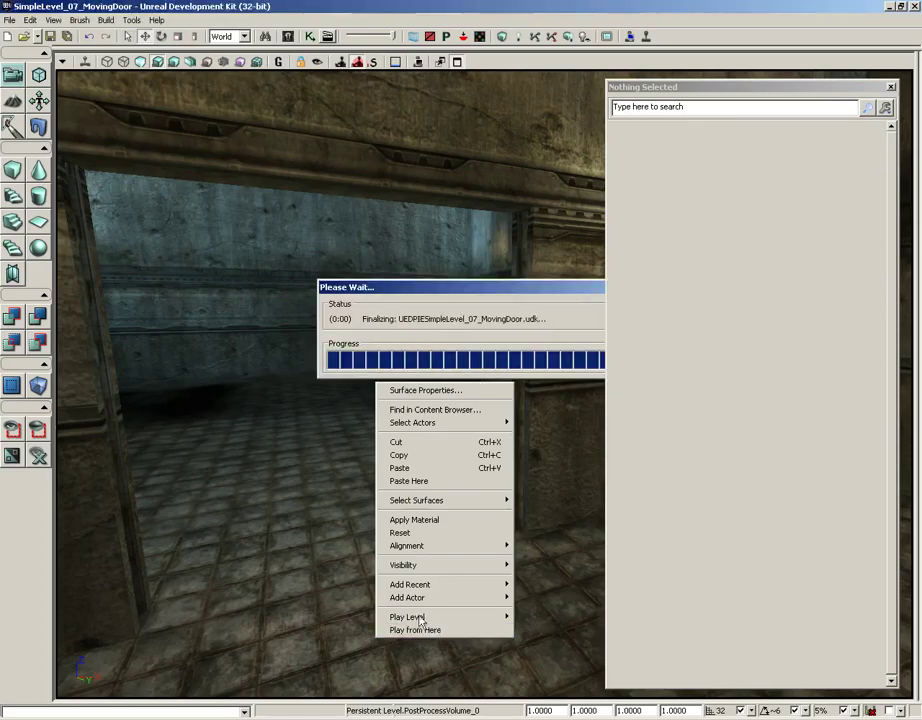
key(w)
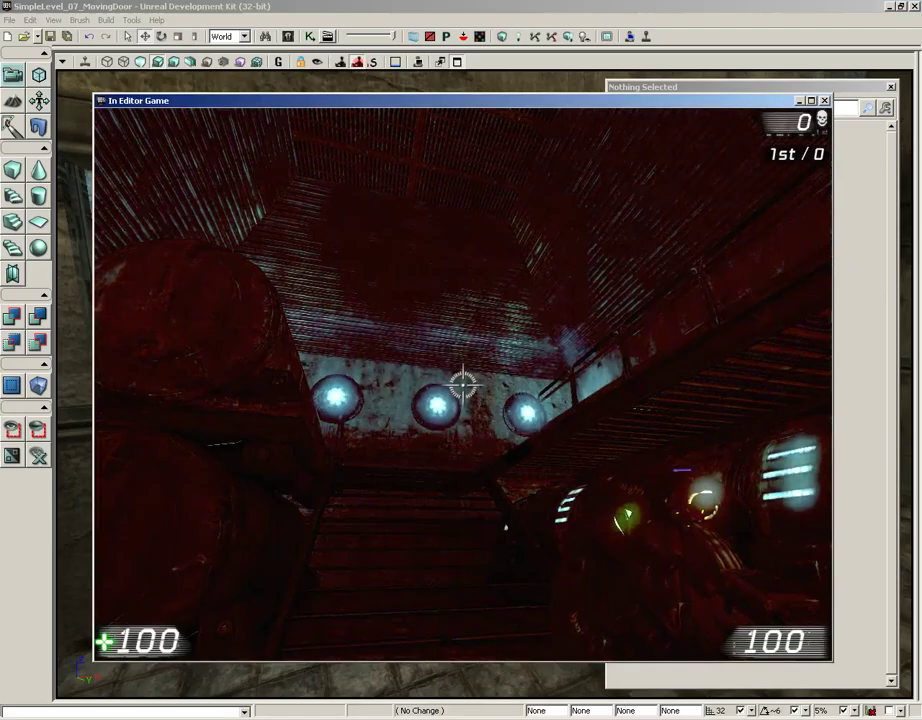
key(w)
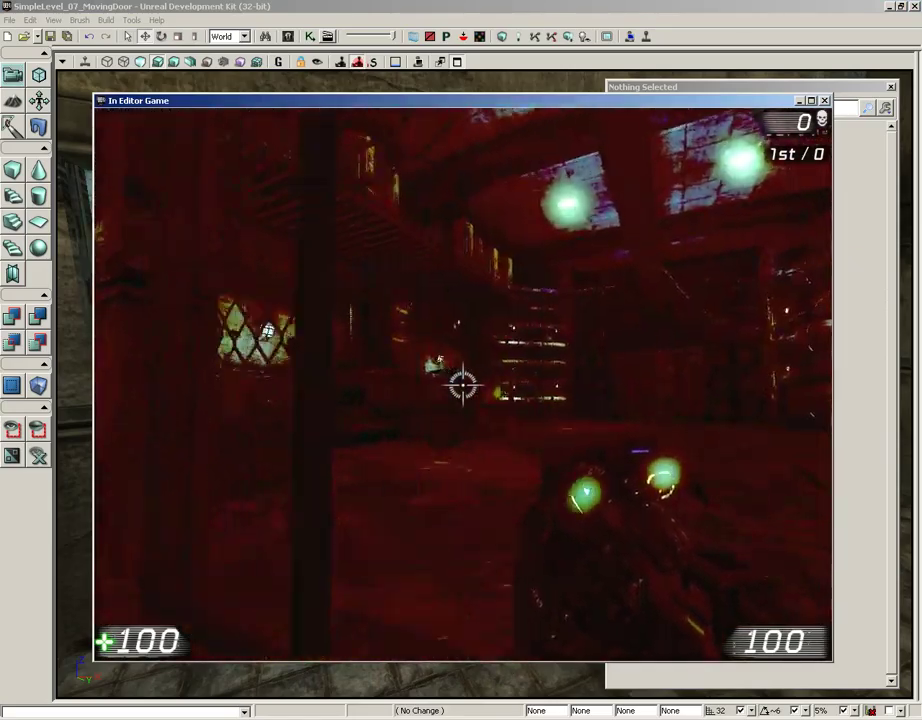
key(w)
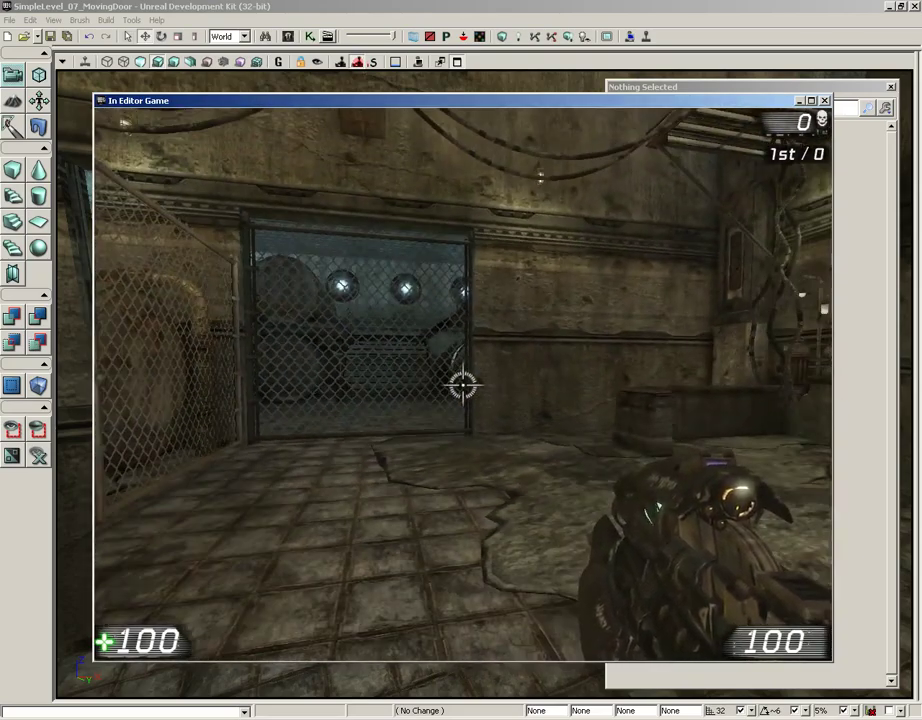
key(Escape)
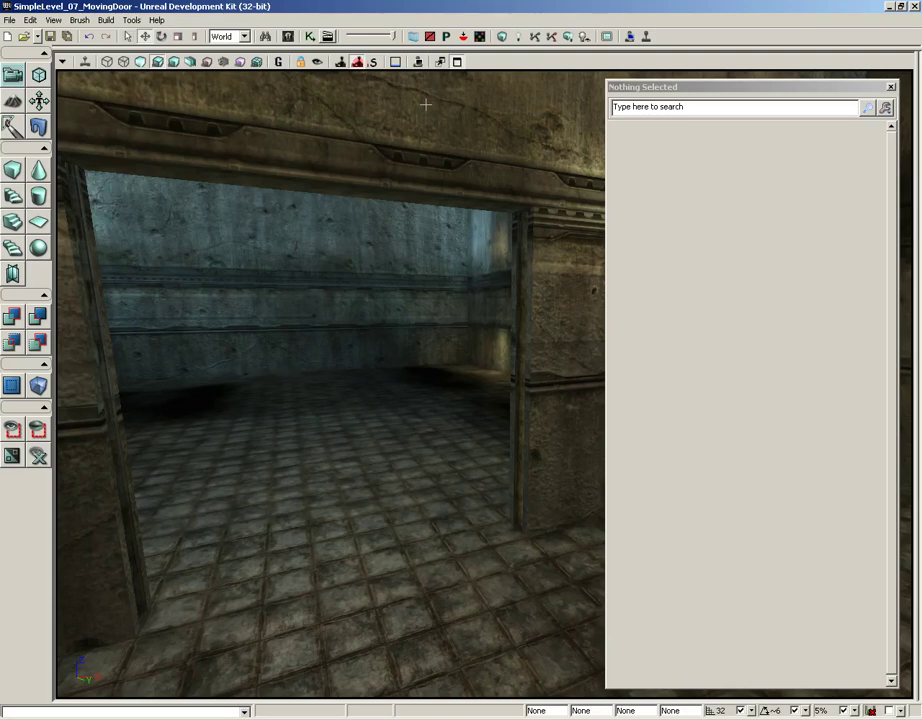
Reselect the machine room's PostProcessVolume, set its Bloom Scale to 1.5 and inspect the room's lit walls
click(457, 61)
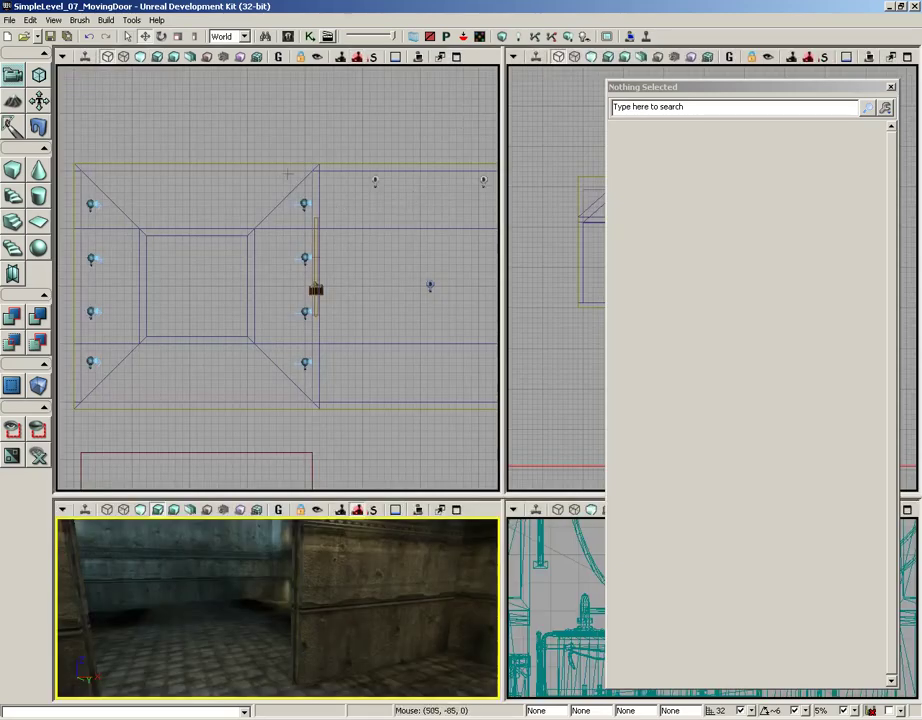
click(279, 168)
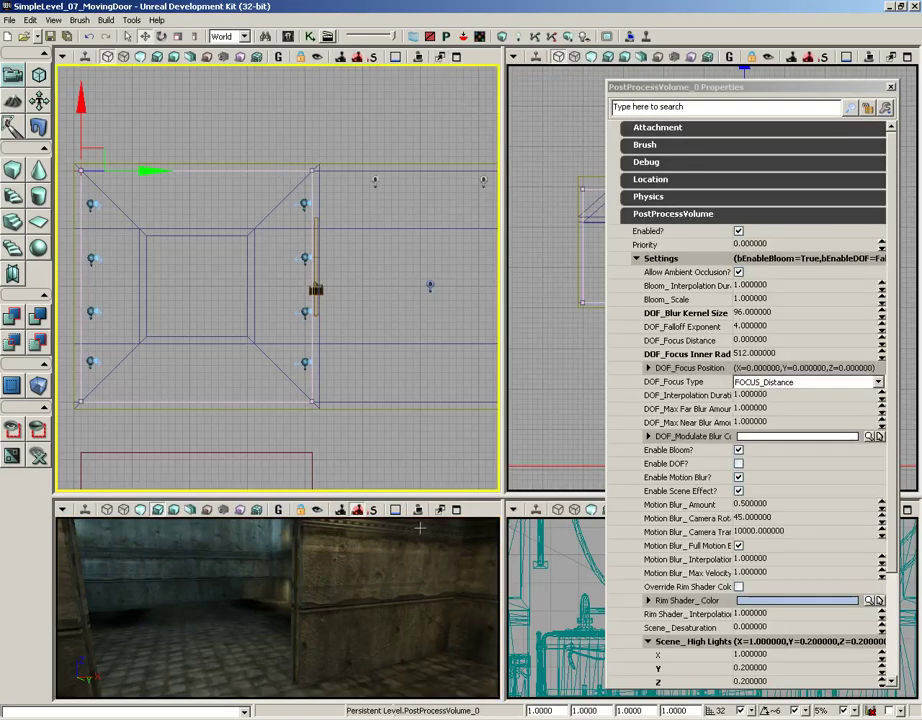
click(457, 510)
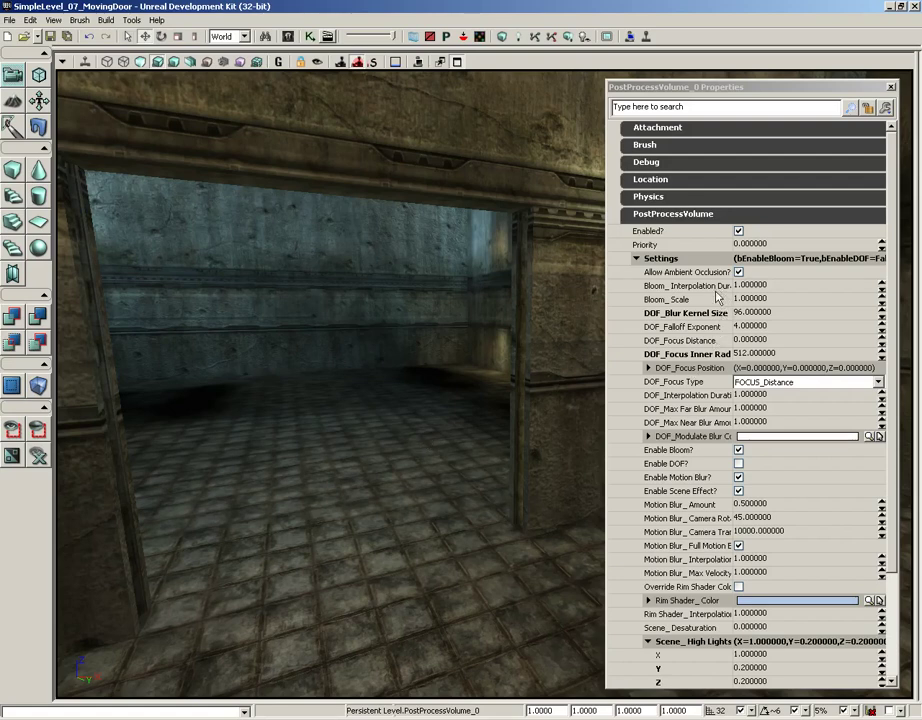
click(750, 298)
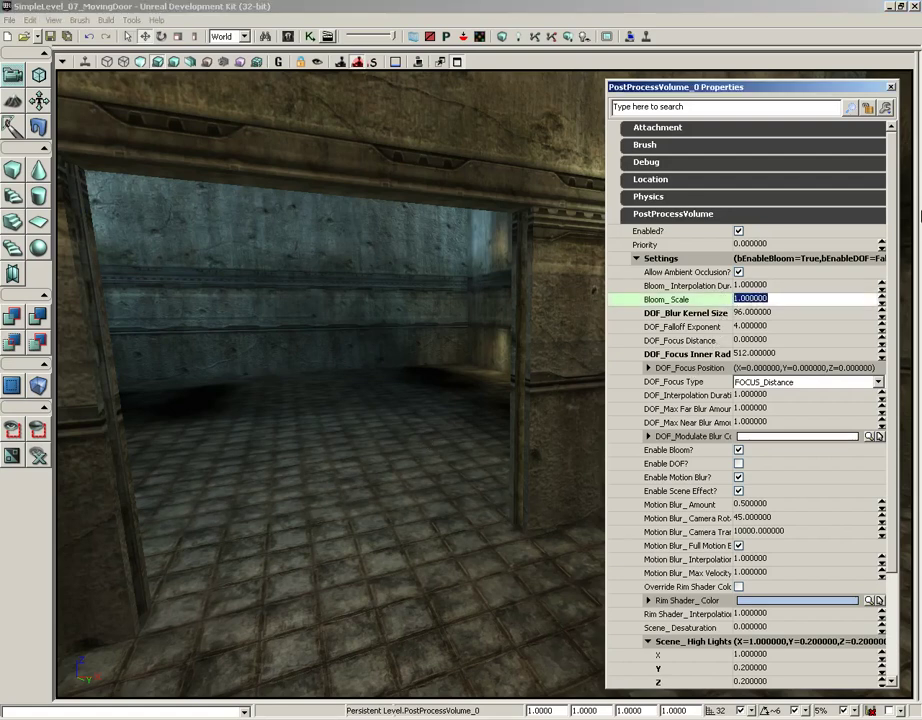
text(1.5)
drag(475, 445, 258, 266)
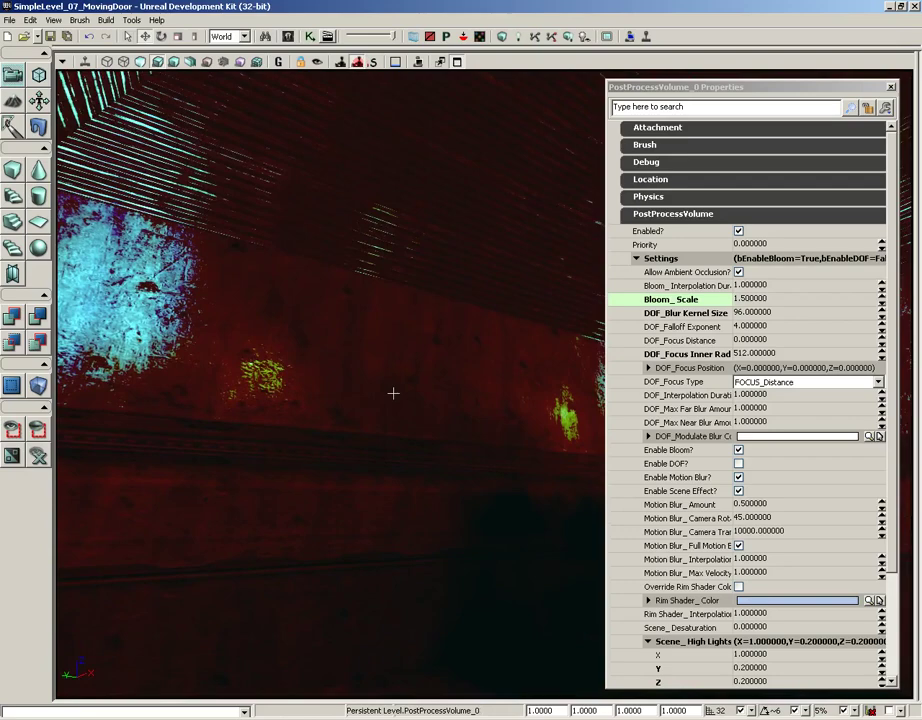
Reset the Y and Z values of the PostProcessVolume's Scene Shadows to 0
scroll(883, 566, down, 5)
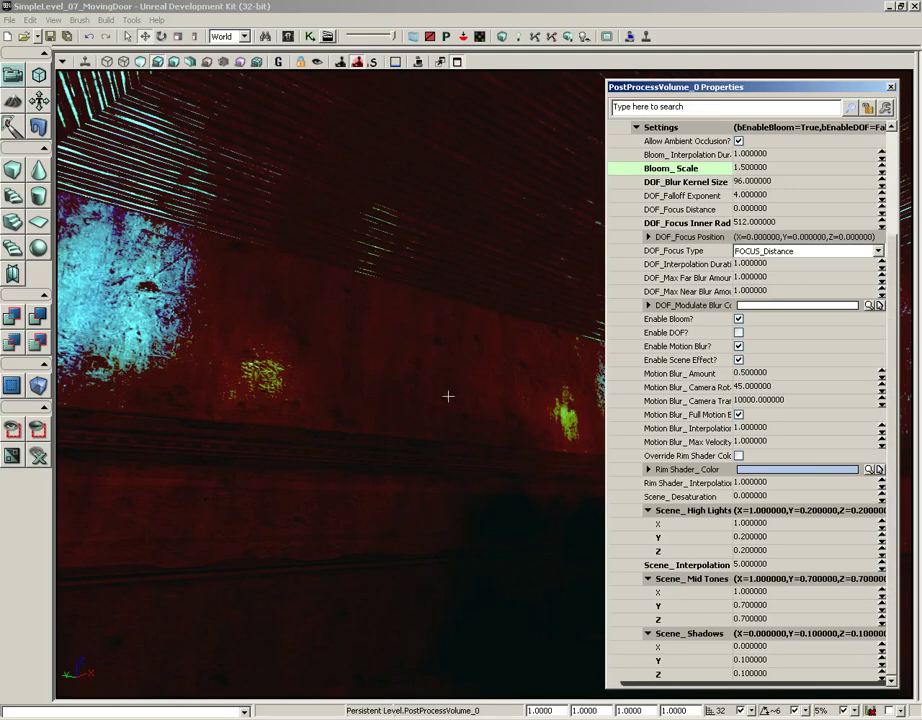
click(827, 661)
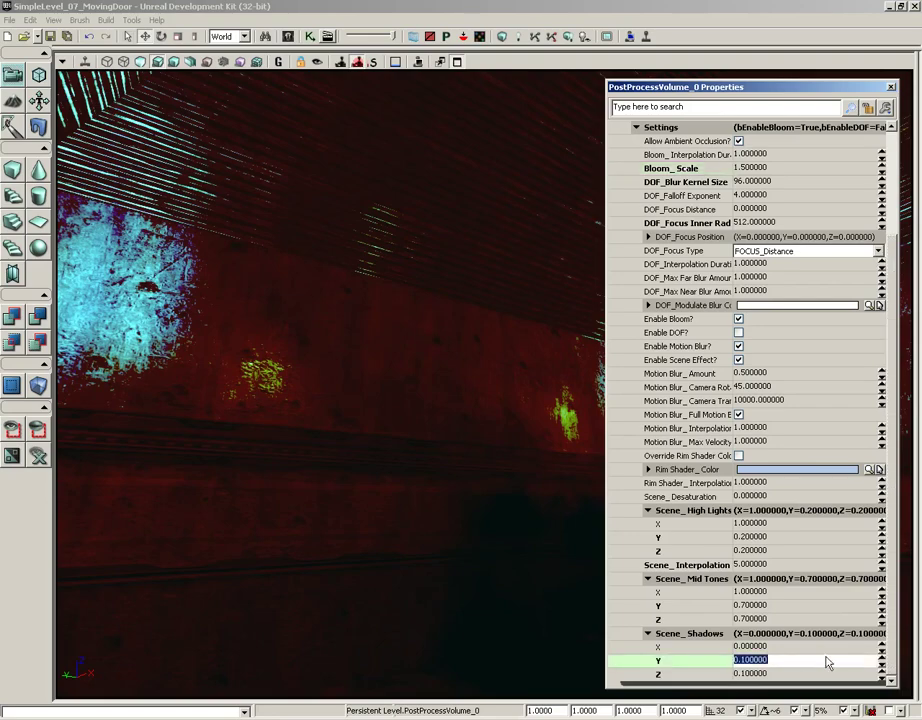
text(0)
key(Tab)
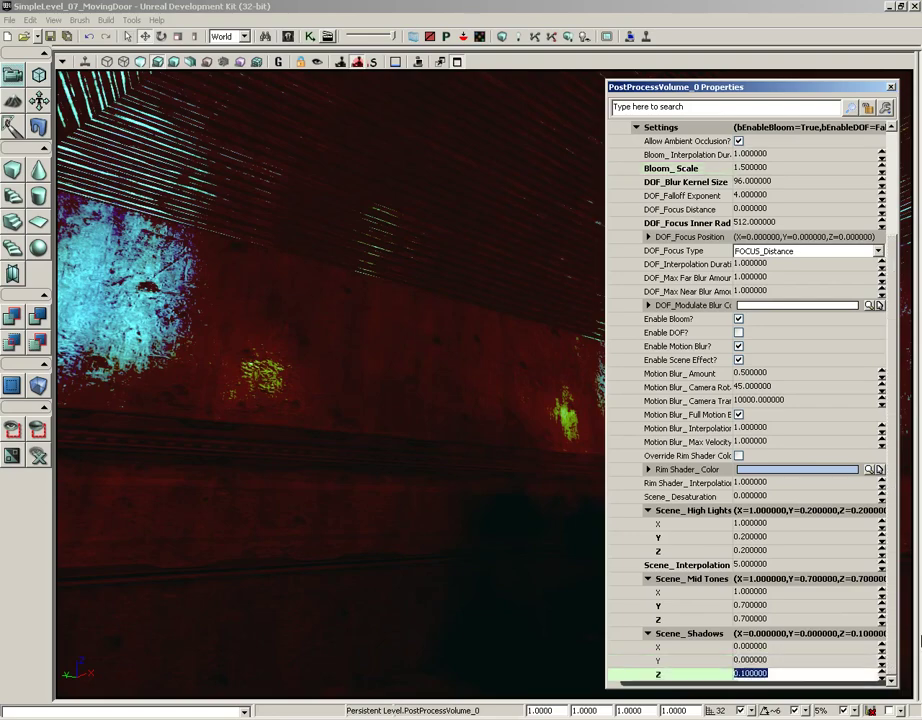
text(0)
key(shift+Tab)
Reset the Z and Y values of Scene Mid Tones to 1
key(shift+Tab)
key(shift+Tab)
key(shift+Tab)
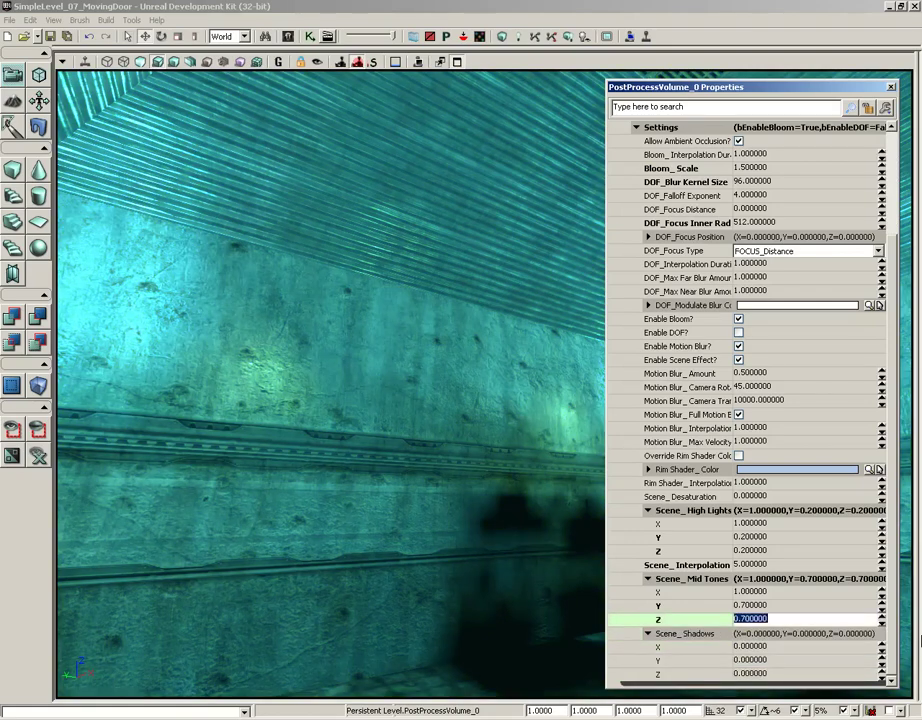
text(1)
key(shift+Tab)
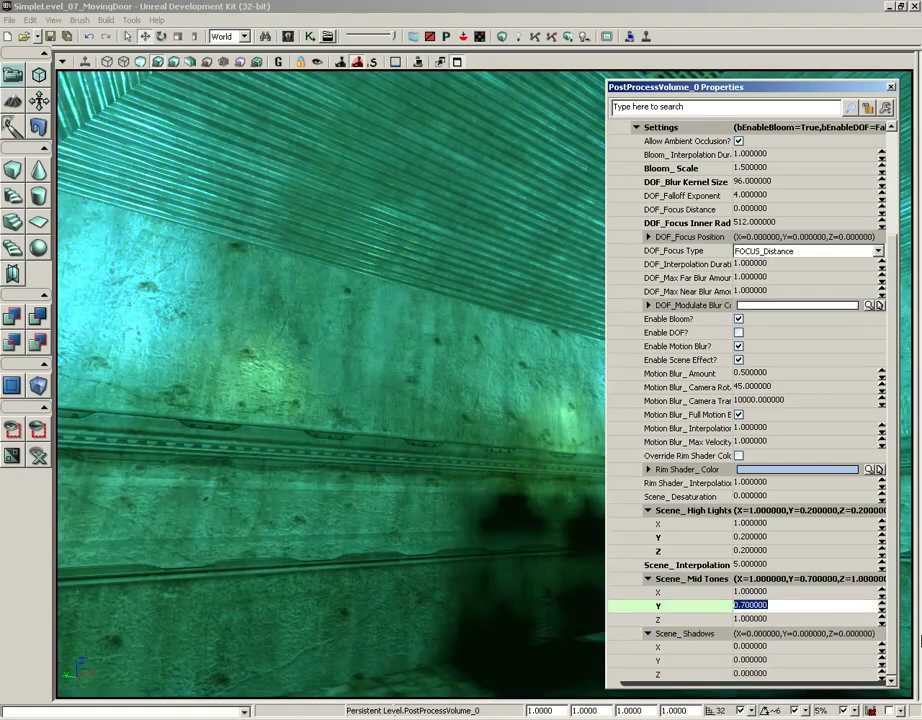
text(1)
key(shift+Tab)
Reset the Z and Y values of Scene High Lights to 1
key(shift+Tab)
key(shift+Tab)
key(shift+Tab)
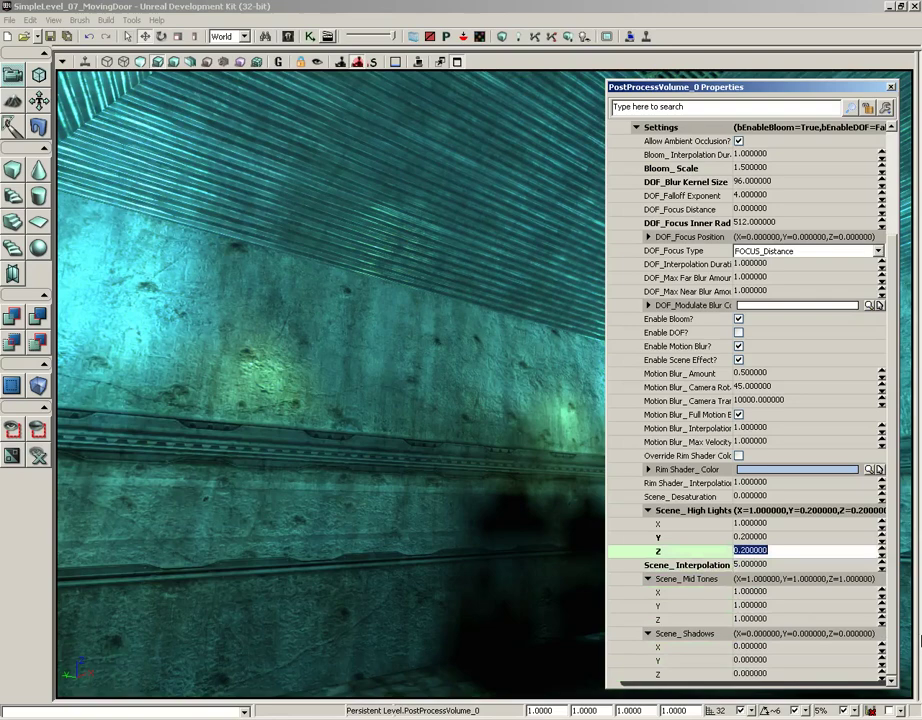
text(1)
key(shift+Tab)
text(1)
key(shift+Tab)
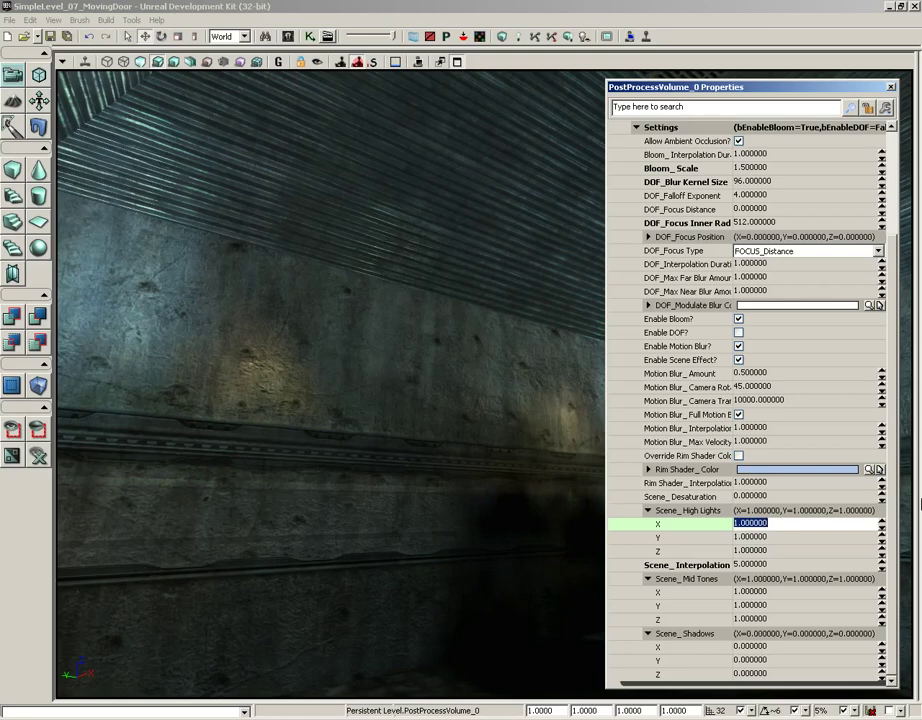
Set the Y and Z values of Scene High Lights to 0.8 for a subtler tint
key(Tab)
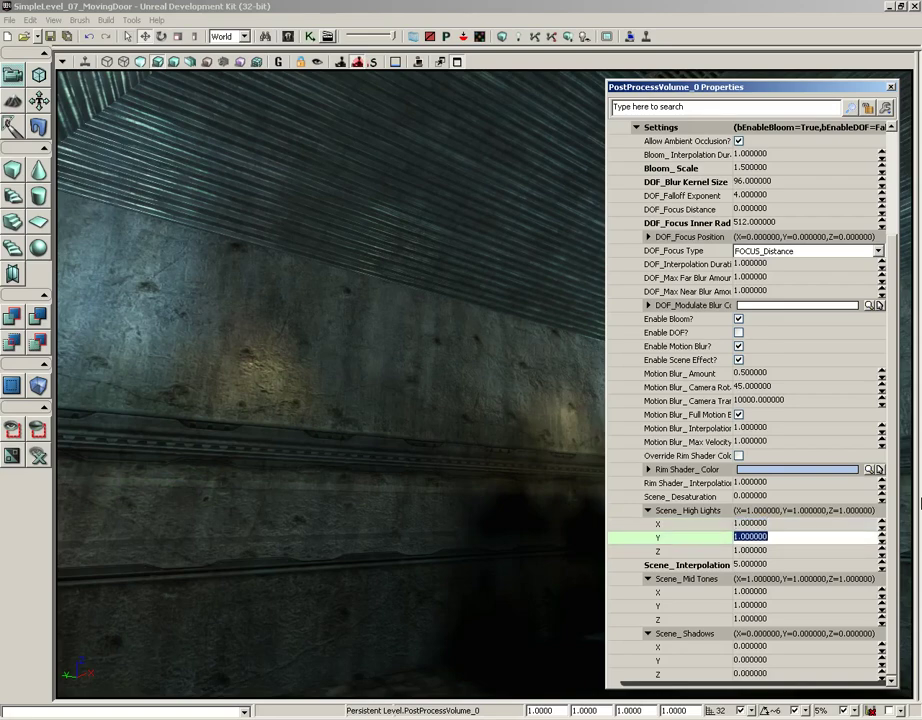
text(.8)
key(Tab)
text(.)
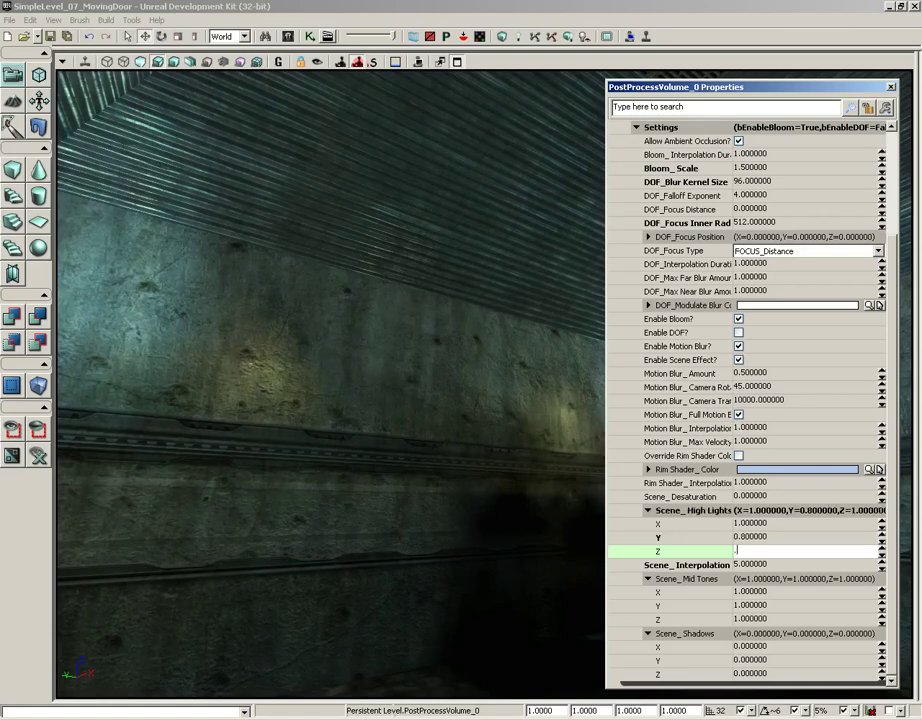
key(Tab)
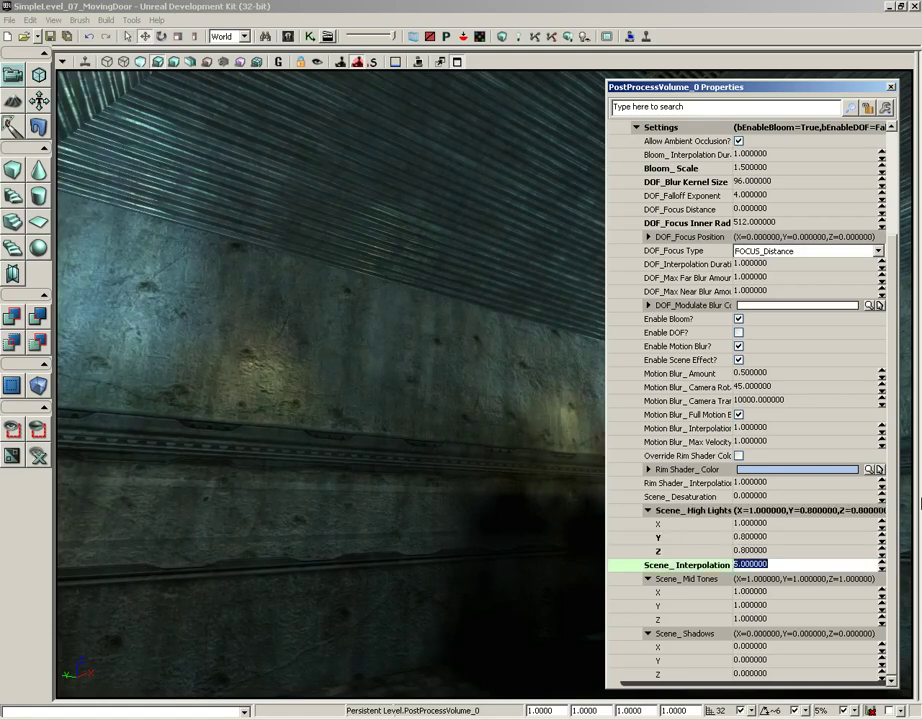
Set the Scene Mid Tones Y value to 0.9 and the Z value to 0.8
key(Tab)
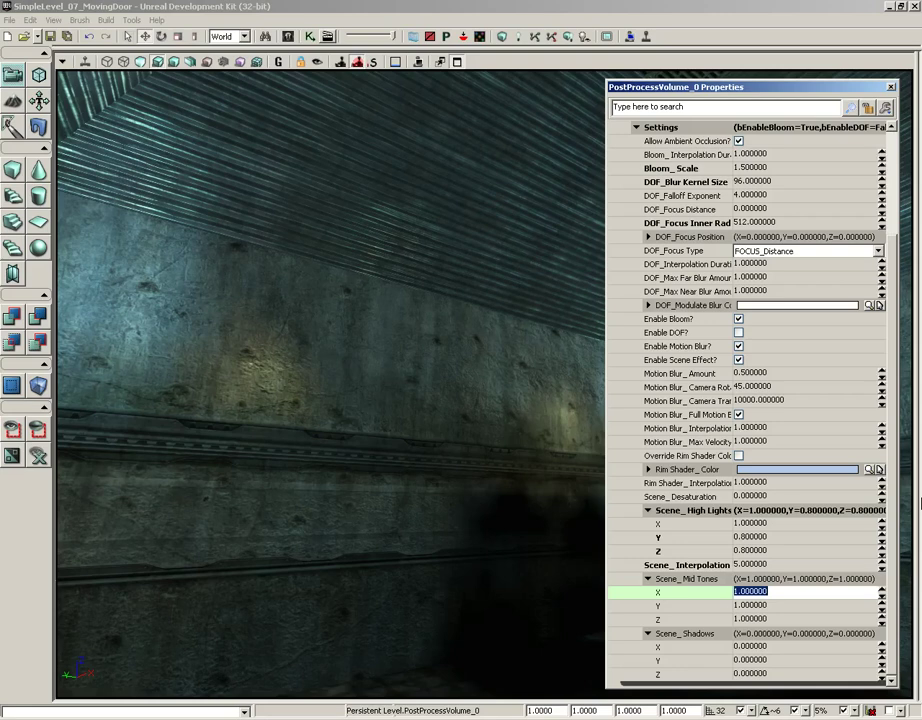
key(Tab)
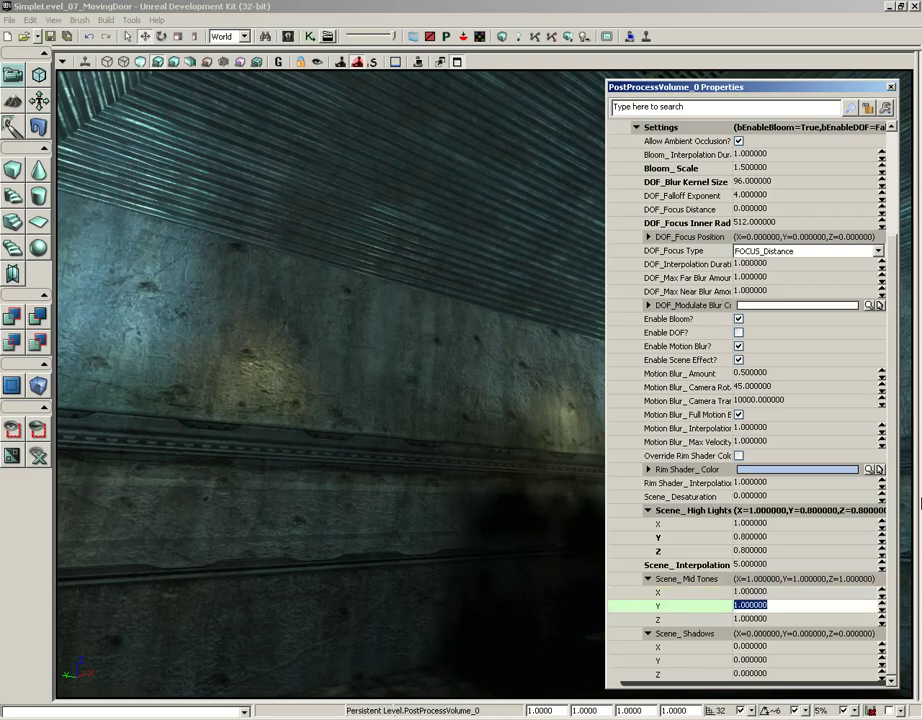
text(.)
key(Tab)
text(.)
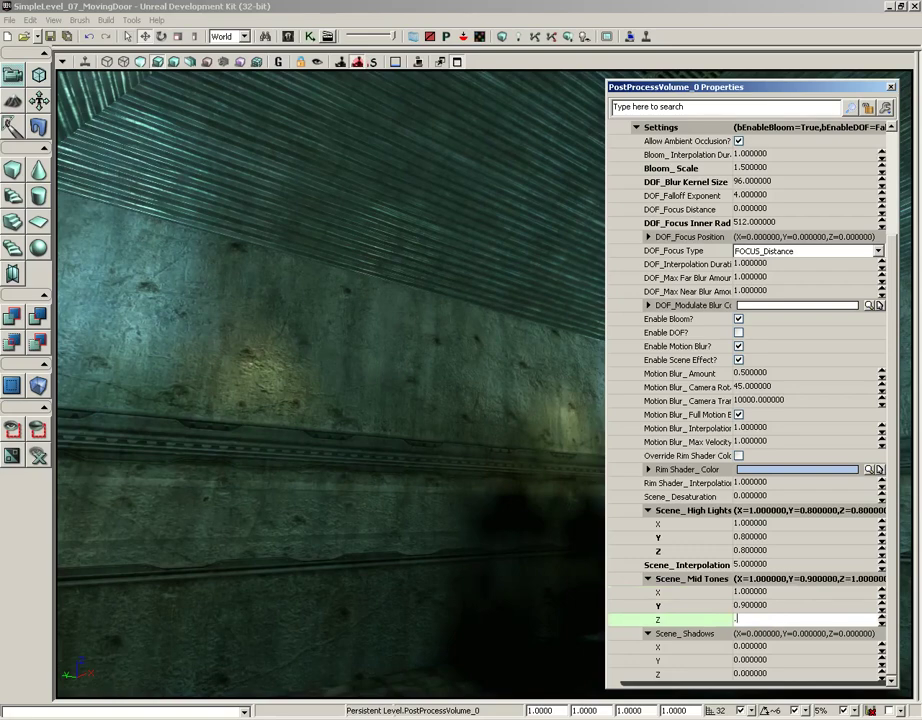
text(8)
key(Tab)
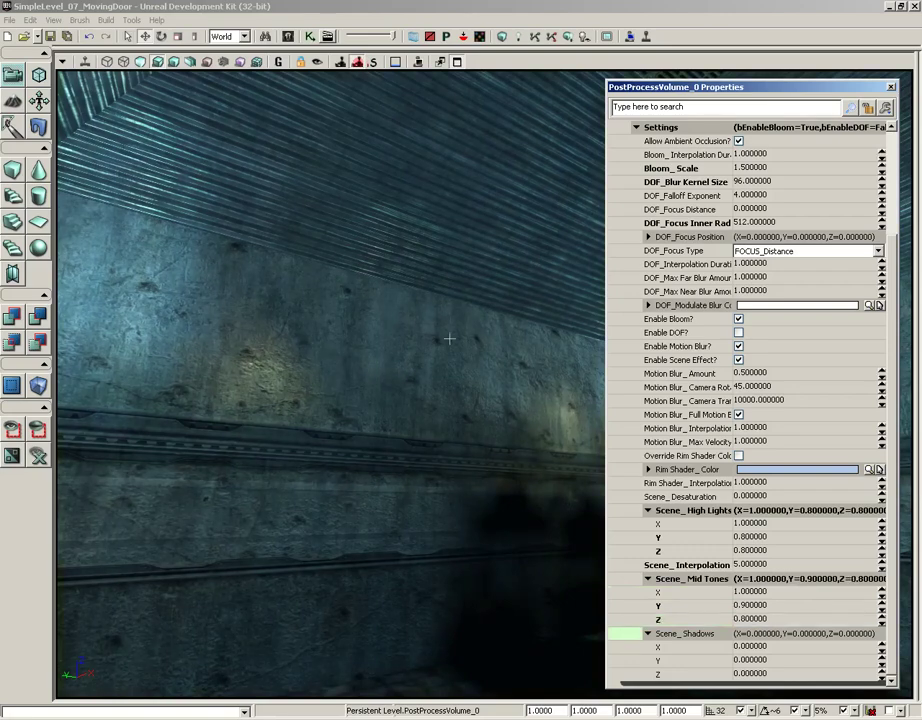
Inspect the tinted walls and floor of the machine room and turn on Game View to show its tanks and machines
drag(421, 347, 258, 364)
right_drag(258, 364, 322, 349)
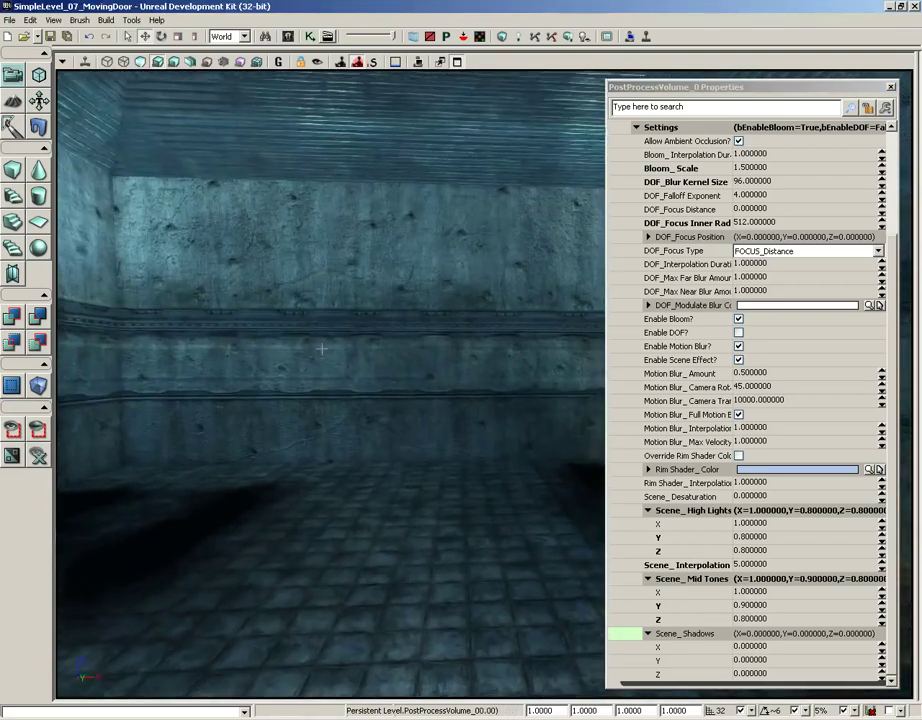
drag(322, 349, 175, 259)
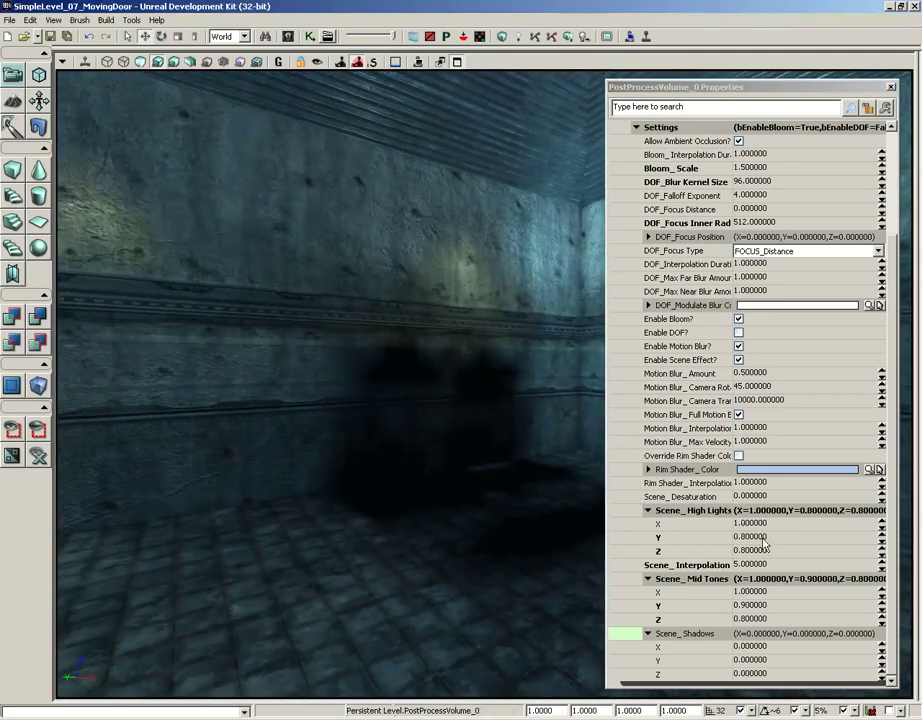
click(752, 660)
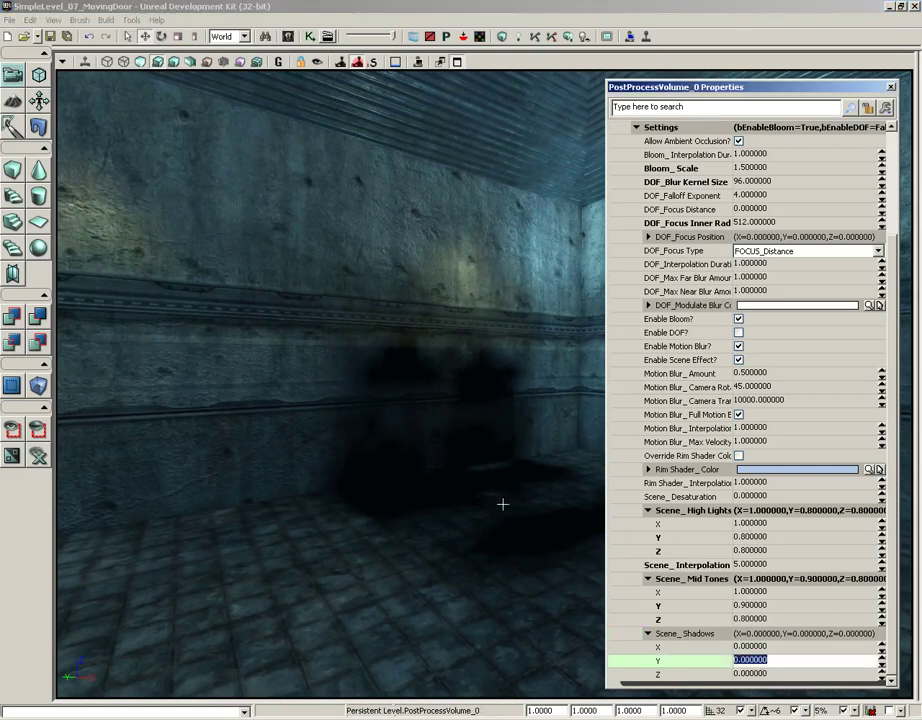
text(w)
right_drag(478, 501, 461, 449)
key(g)
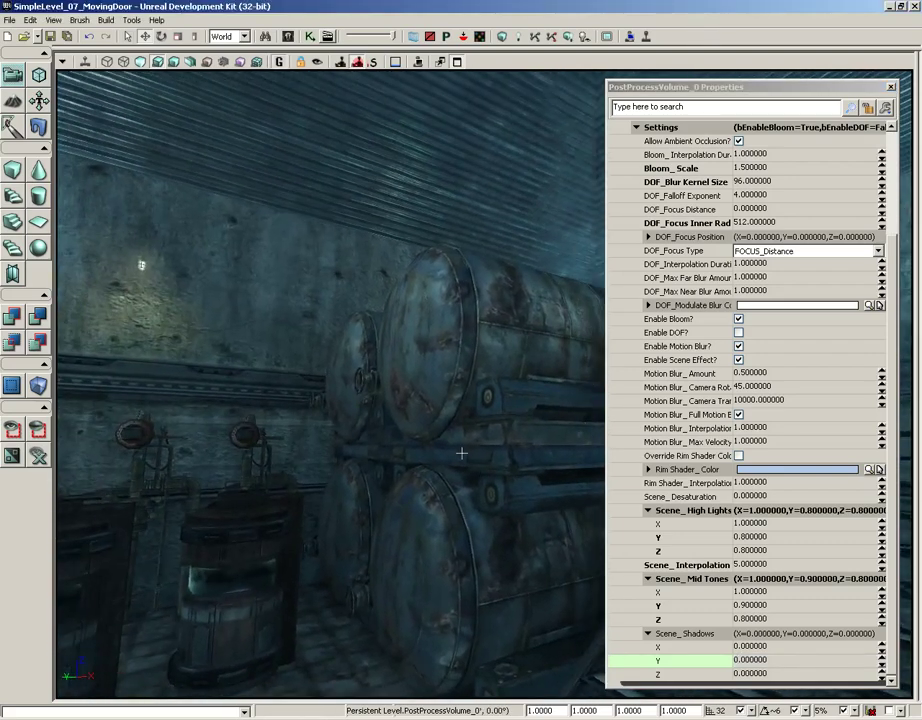
Set the Y and Z values of Scene Shadows to 0.001
click(779, 660)
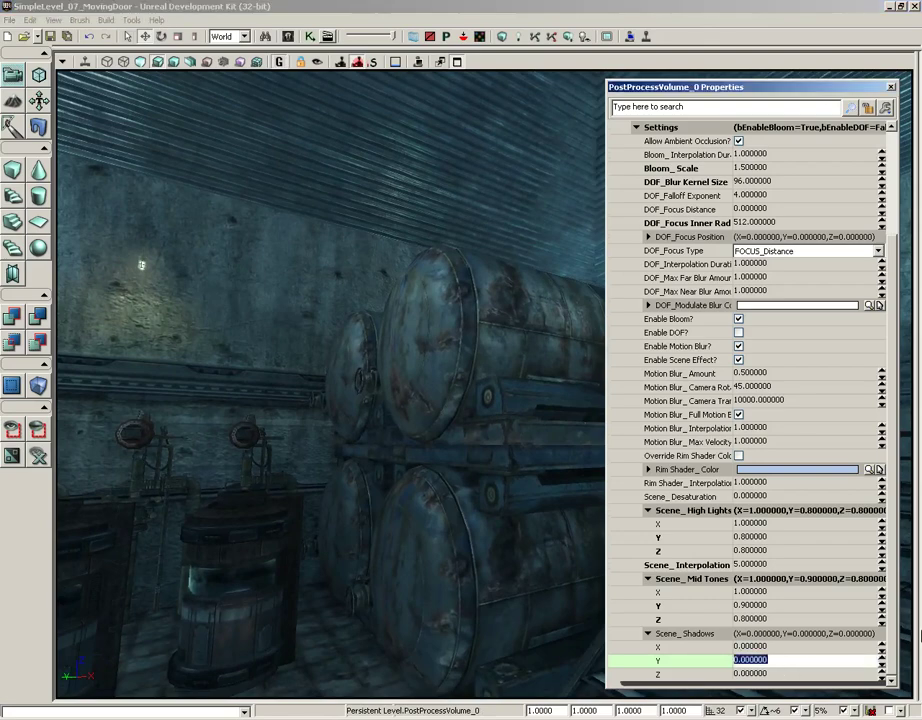
text(-)
key(Tab)
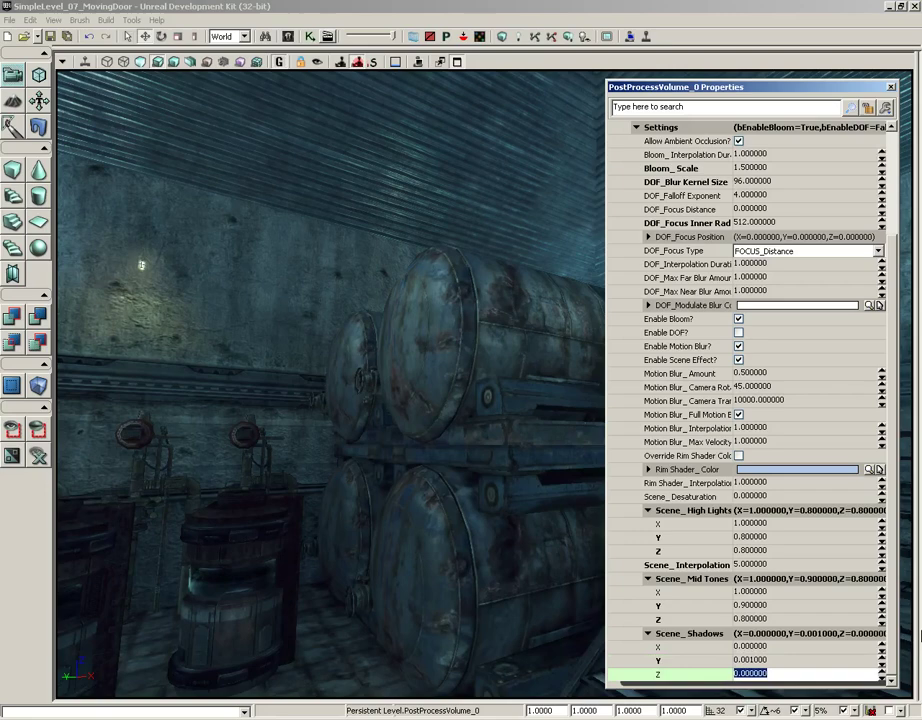
text(.001)
key(shift+Tab)
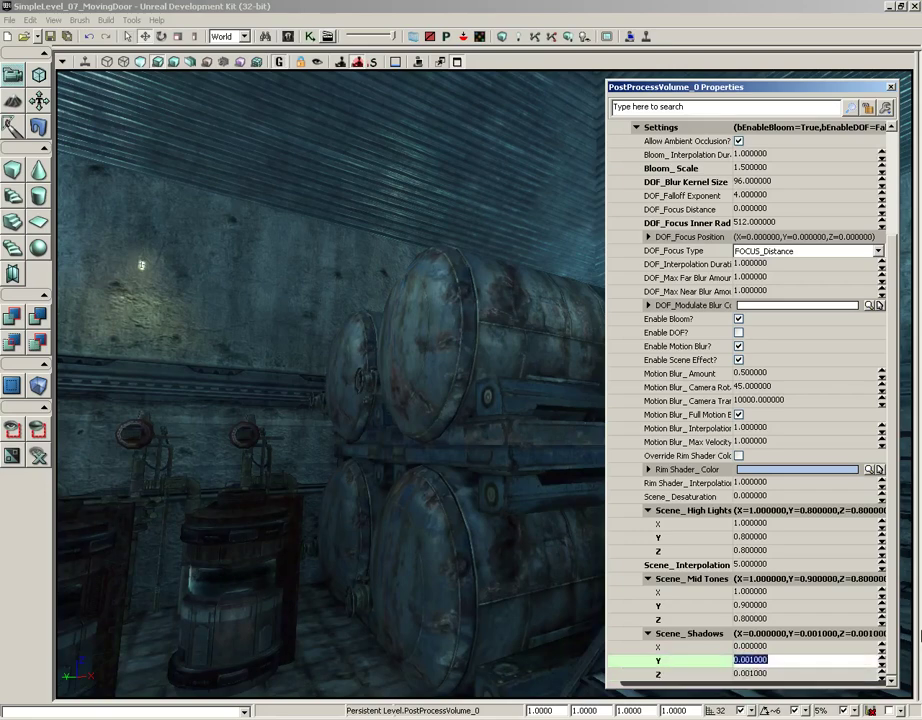
Examine the tanks up close and compare their look with the Post Process Volume Previs switched off and back on
drag(410, 547, 226, 458)
right_drag(226, 458, 744, 474)
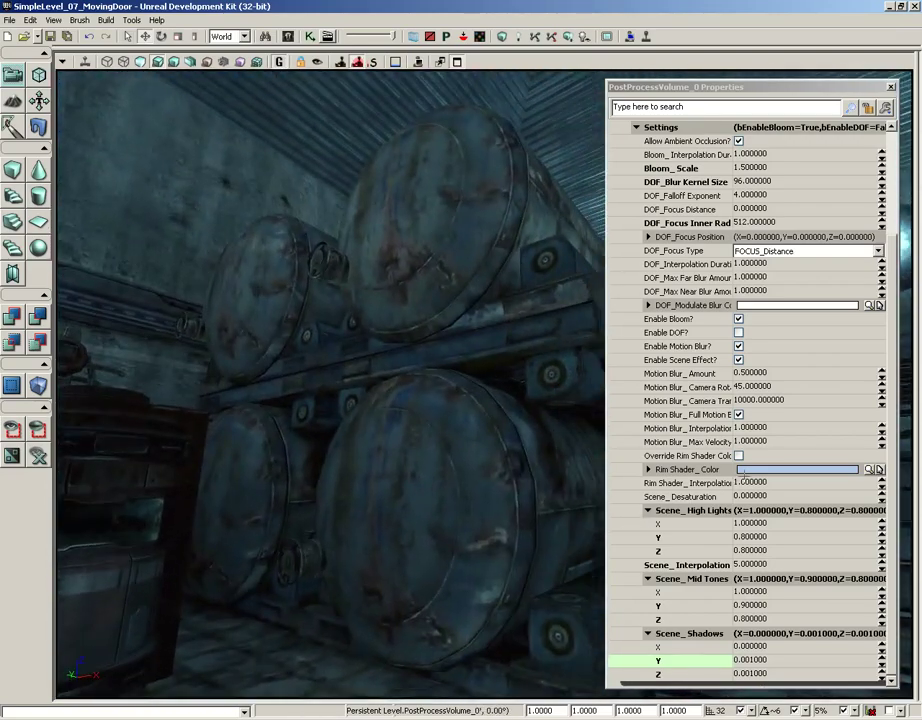
drag(150, 450, 458, 517)
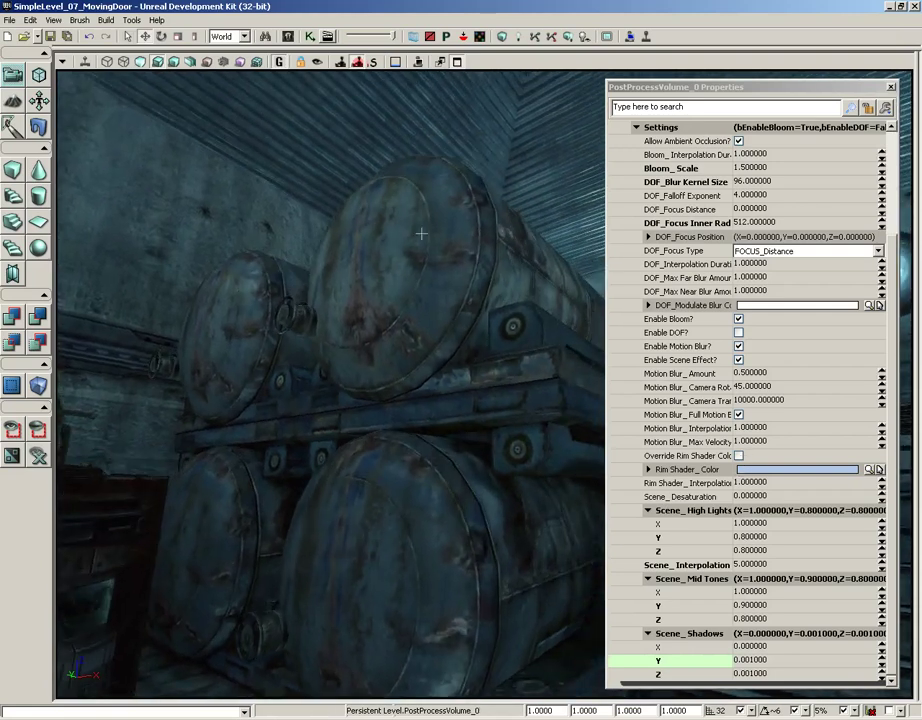
click(358, 63)
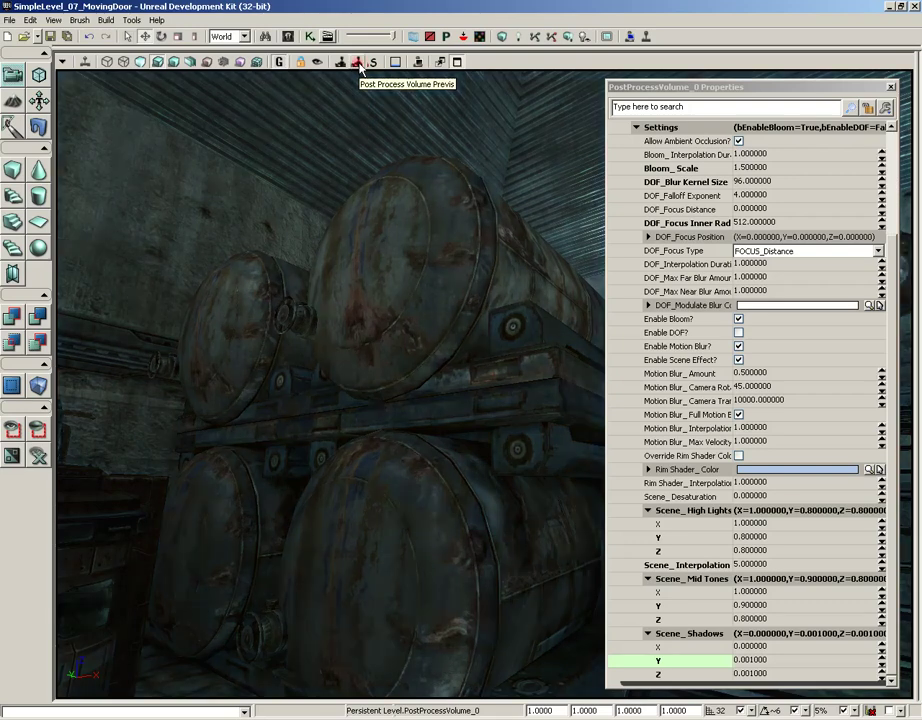
right_drag(346, 214, 300, 205)
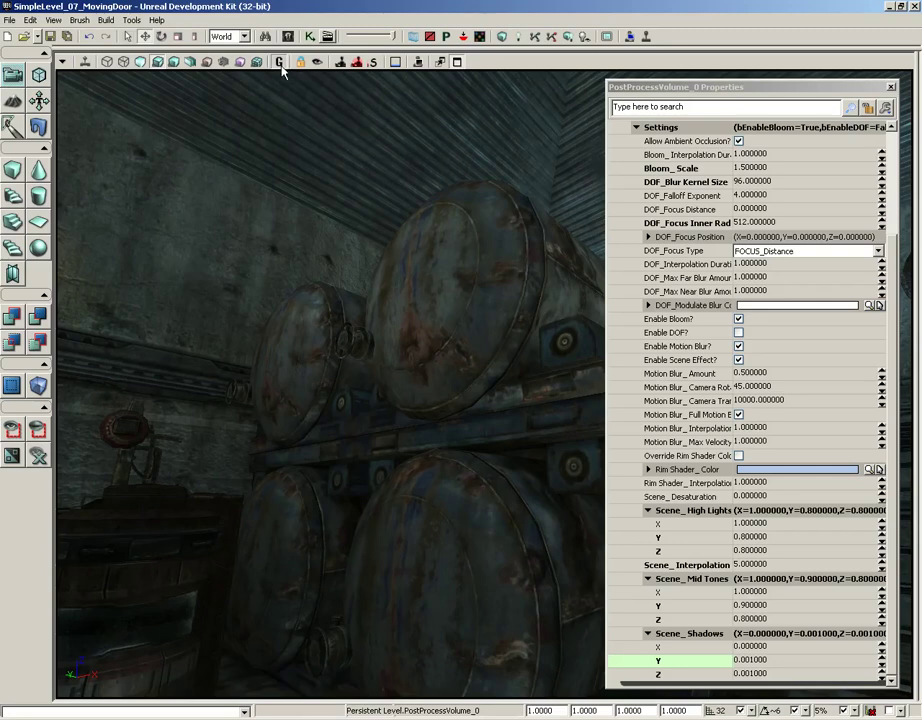
click(356, 64)
right_drag(331, 244, 461, 266)
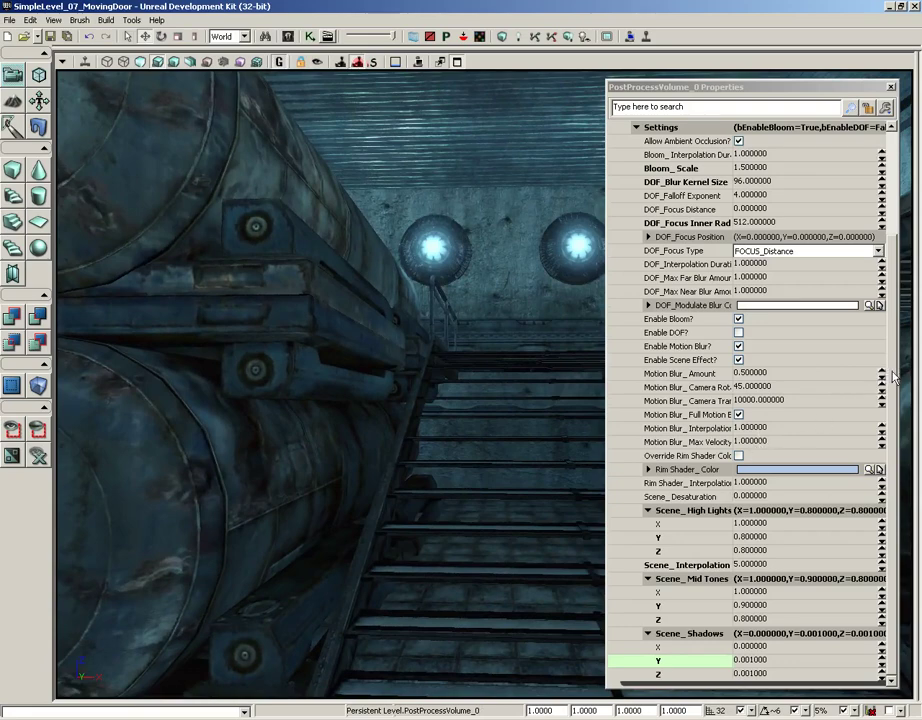
Set the Scene Interpolation Duration of the PostProcessVolume to 3
drag(890, 371, 885, 405)
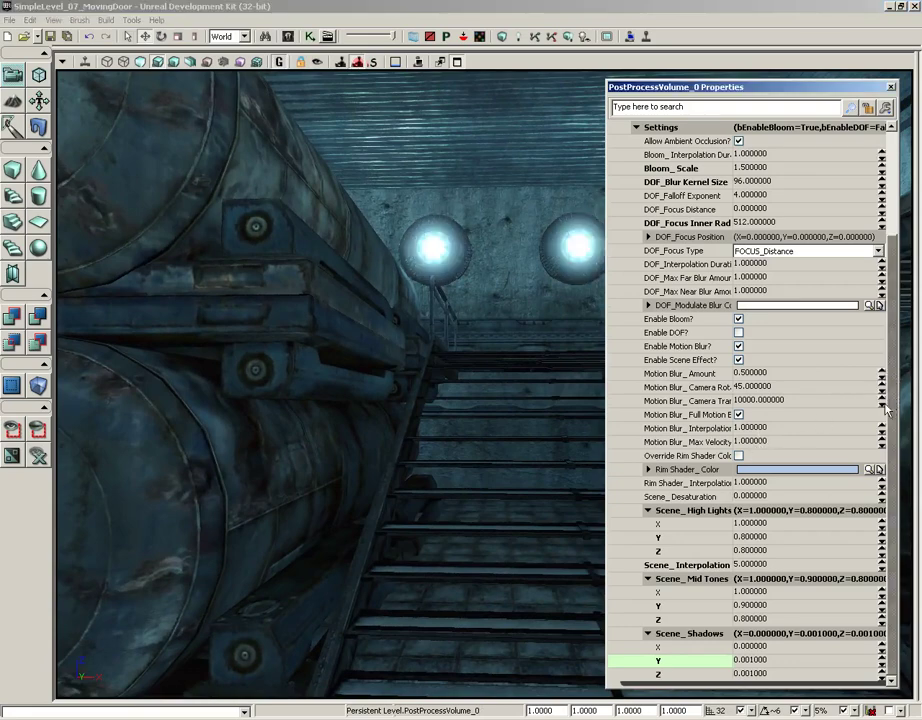
click(763, 565)
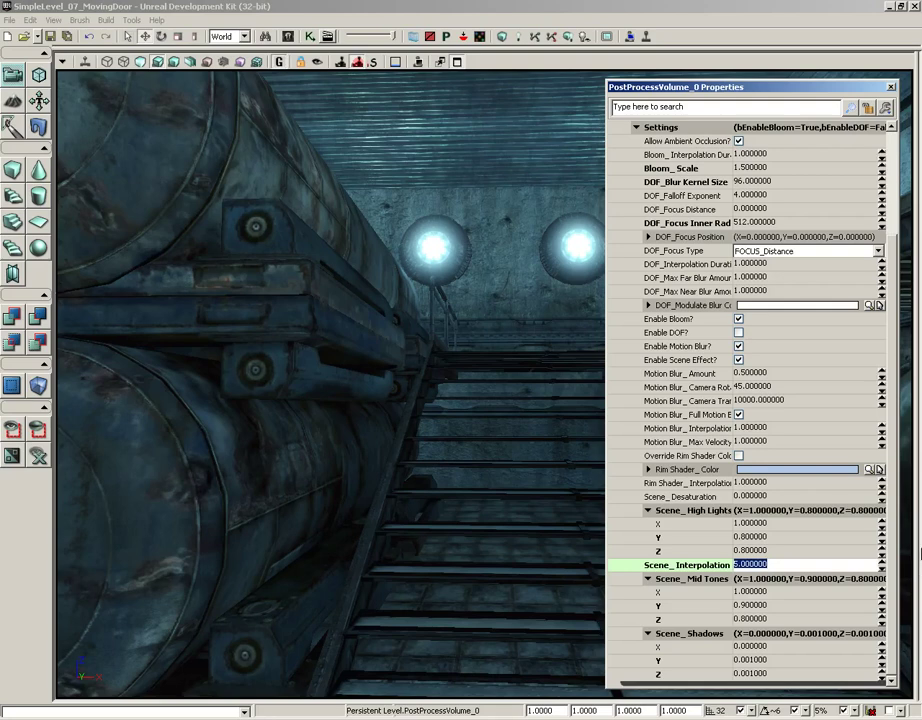
text(3)
key(Return)
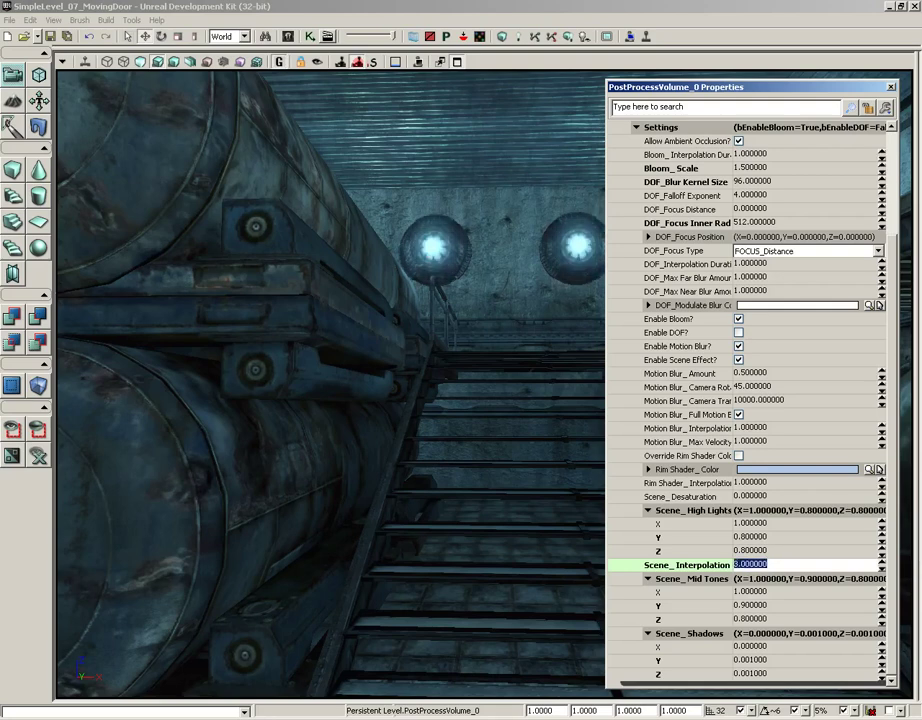
Bring the room's wall lamps into view and try Scene Desaturation values of 0.1 and 1
mouse_move(398, 372)
mouse_down()
mouse_move(404, 391)
mouse_move(411, 354)
mouse_up()
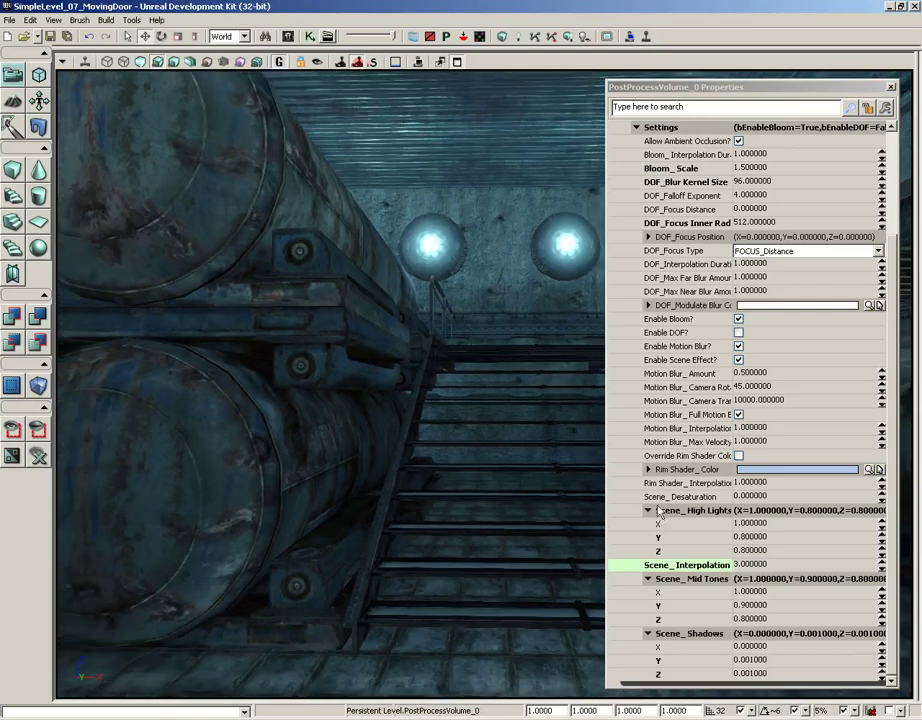
click(652, 497)
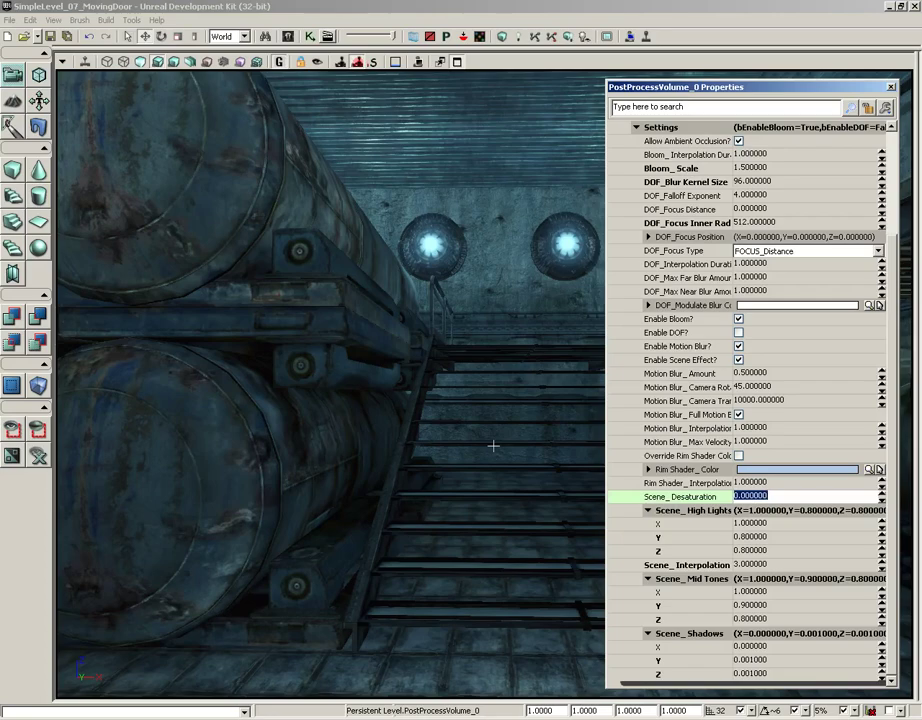
right_drag(473, 411, 92, 320)
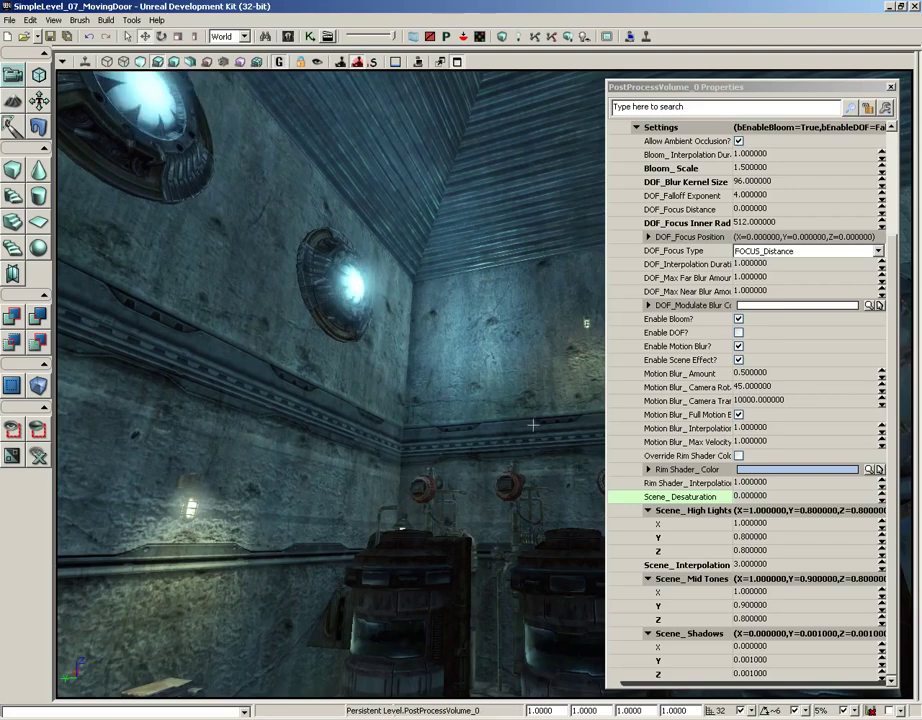
right_drag(533, 425, 564, 383)
click(828, 497)
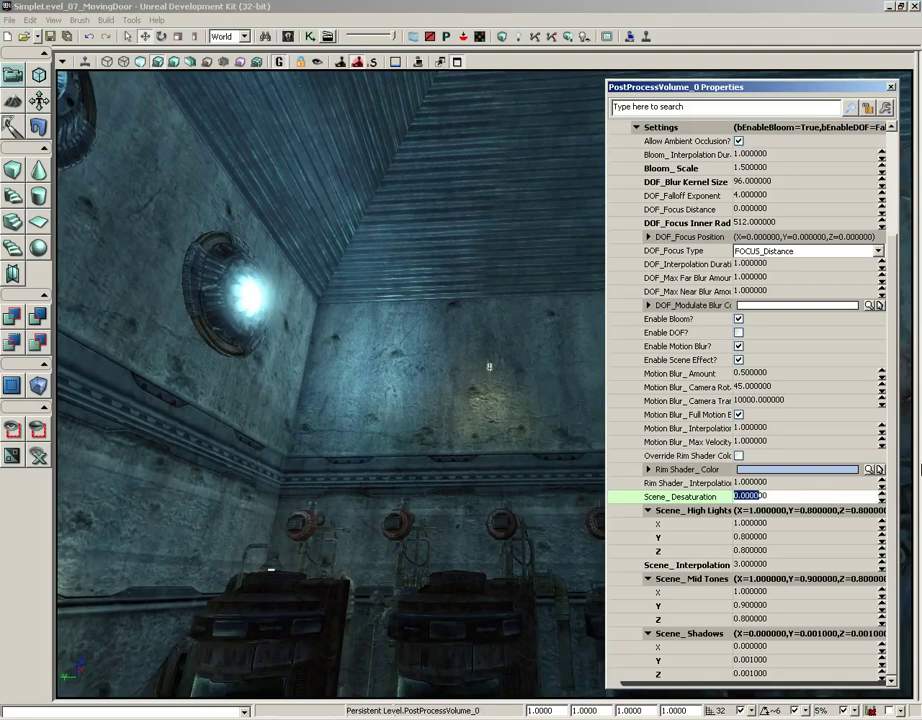
text(0.1)
key(Return)
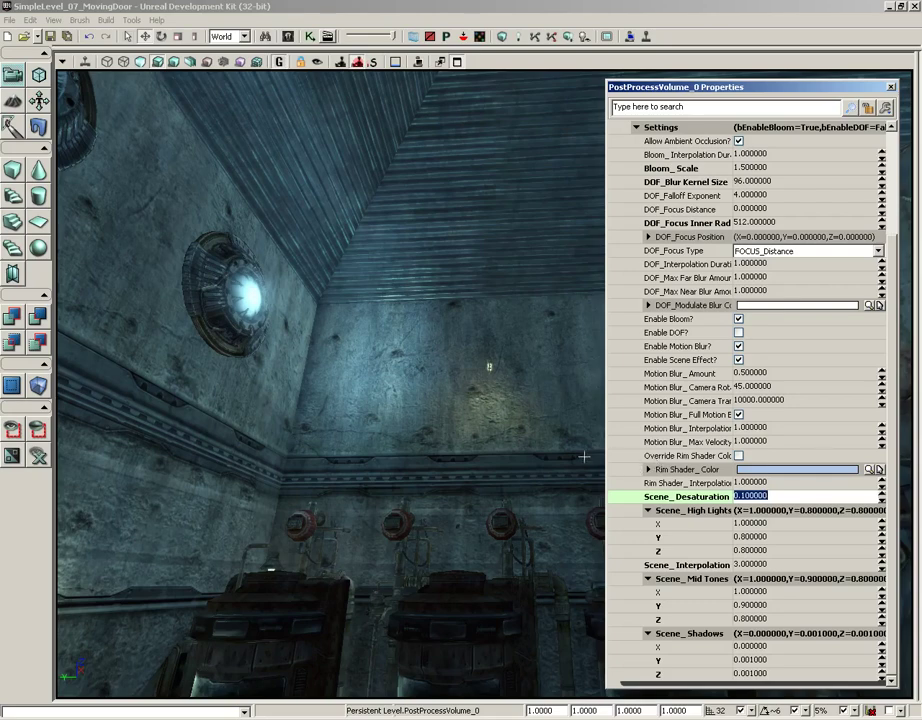
text(1)
key(Return)
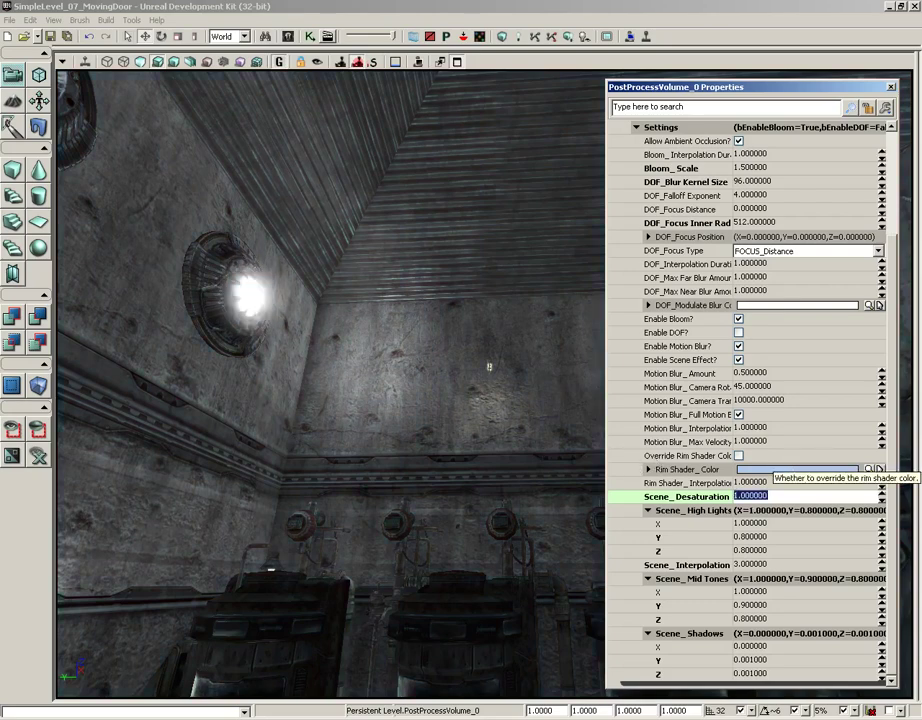
Set the Scene Desaturation of the PostProcessVolume to 0.1
right_drag(500, 505, 368, 514)
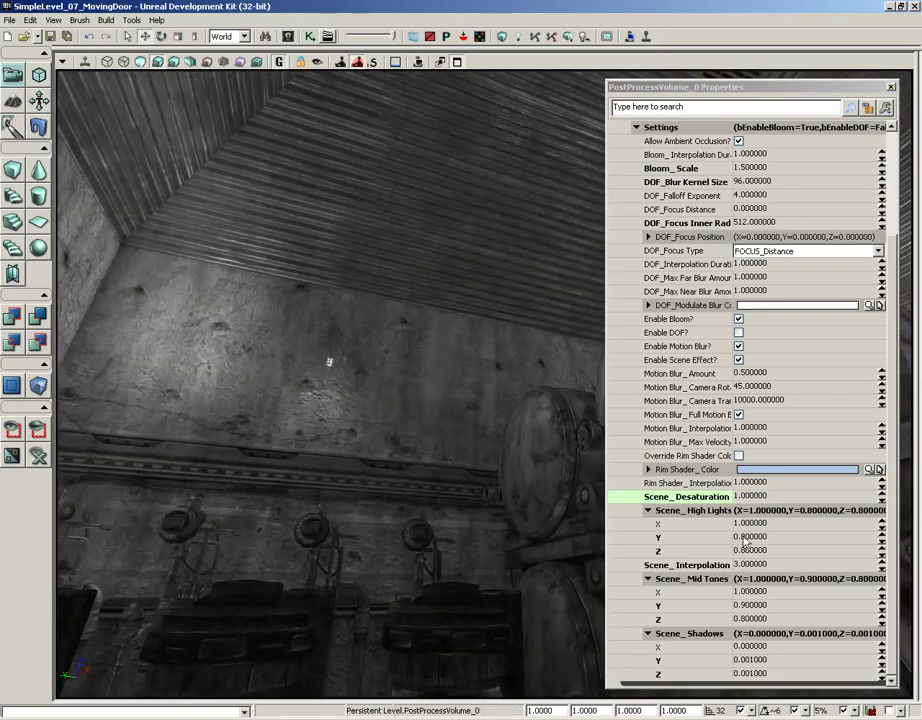
click(888, 496)
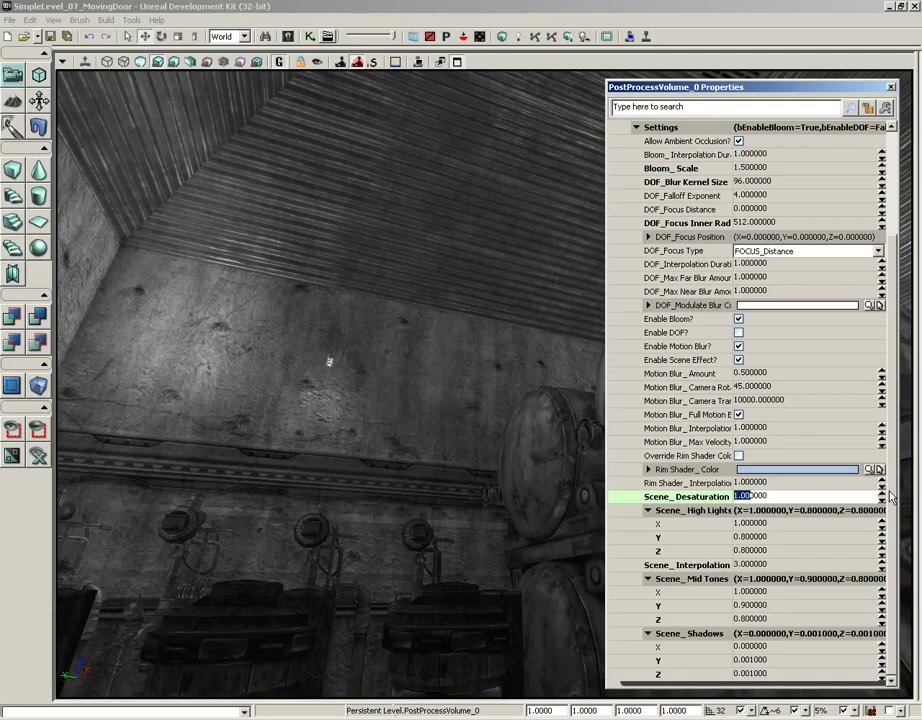
text(.1)
key(Return)
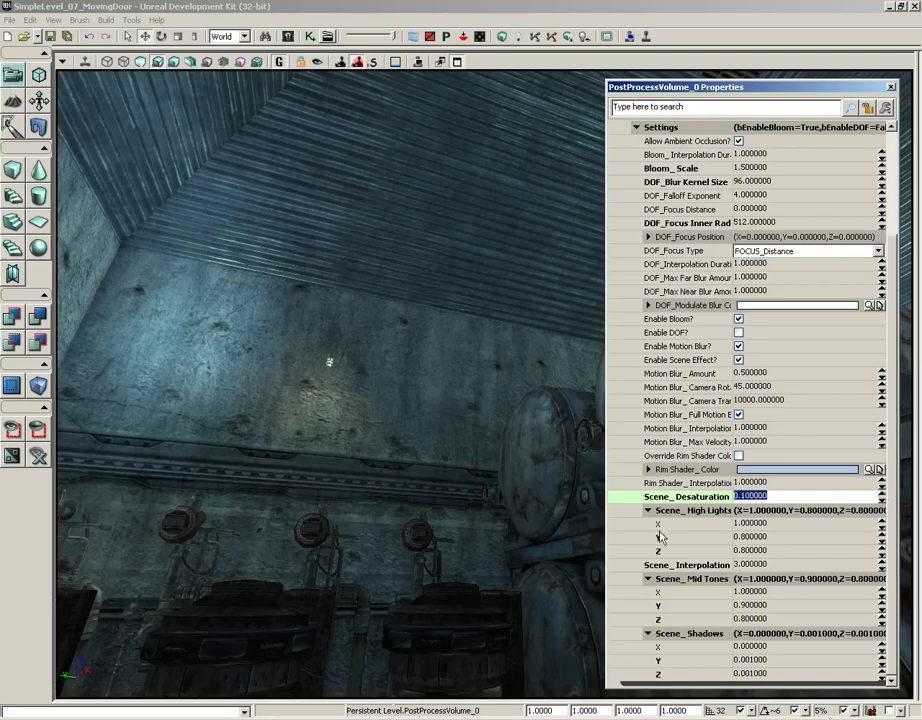
Play the level from the floor outside the chain-link door and walk into the machine room to check the post-process transition
right_drag(457, 441, 412, 480)
drag(412, 480, 664, 470)
right_drag(430, 340, 405, 396)
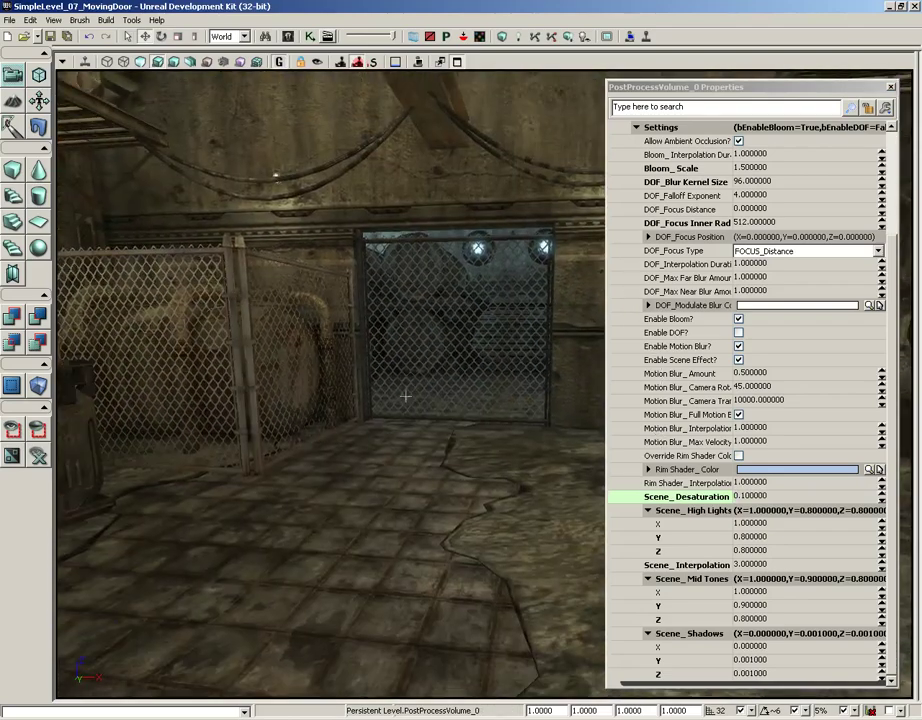
right_click(303, 283)
click(353, 534)
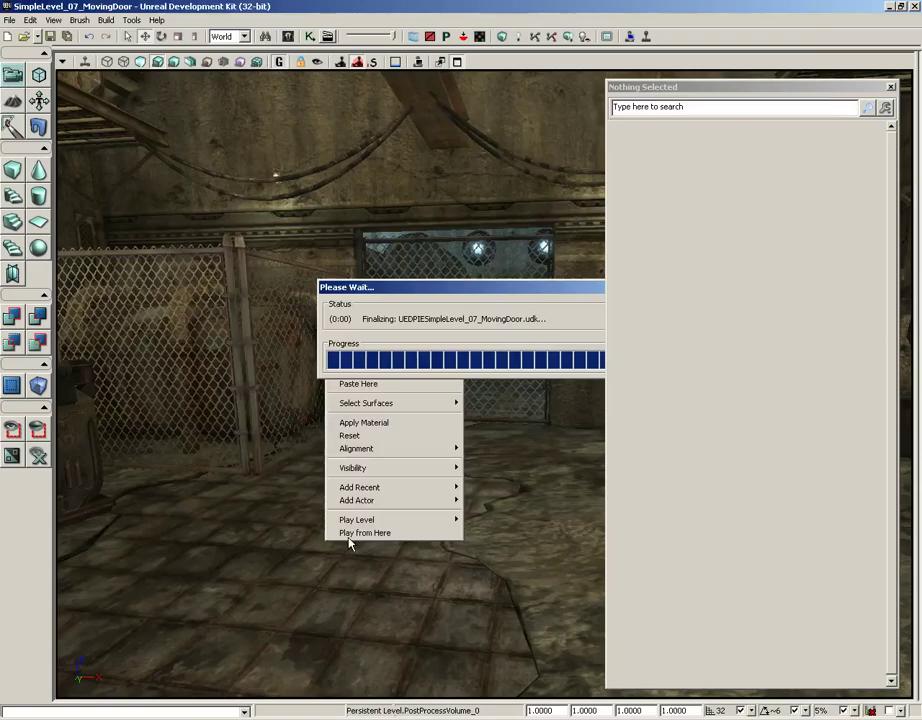
key(w)
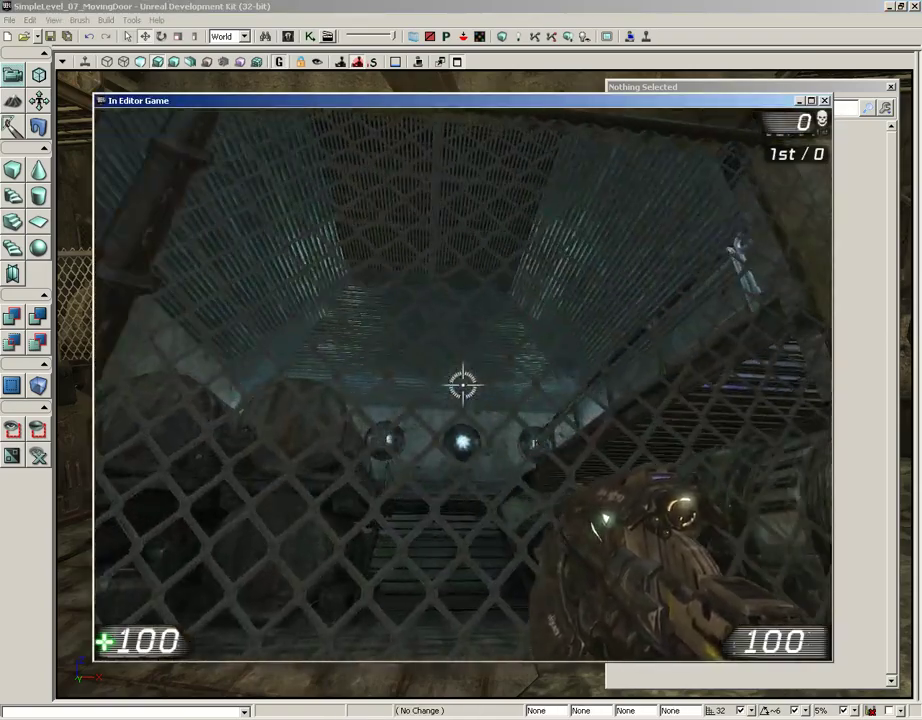
key(w)
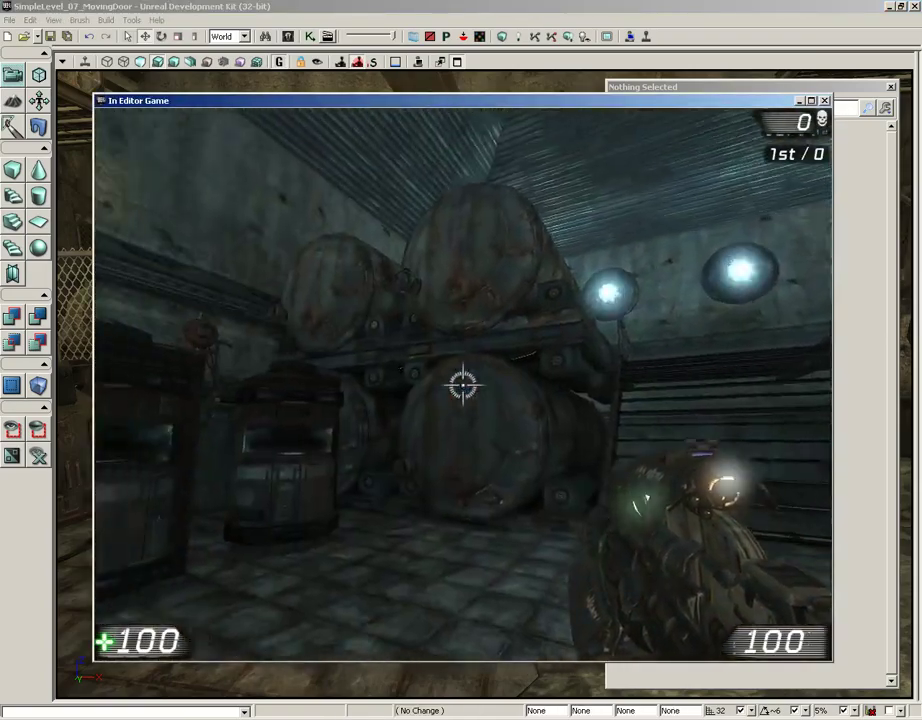
key(w)
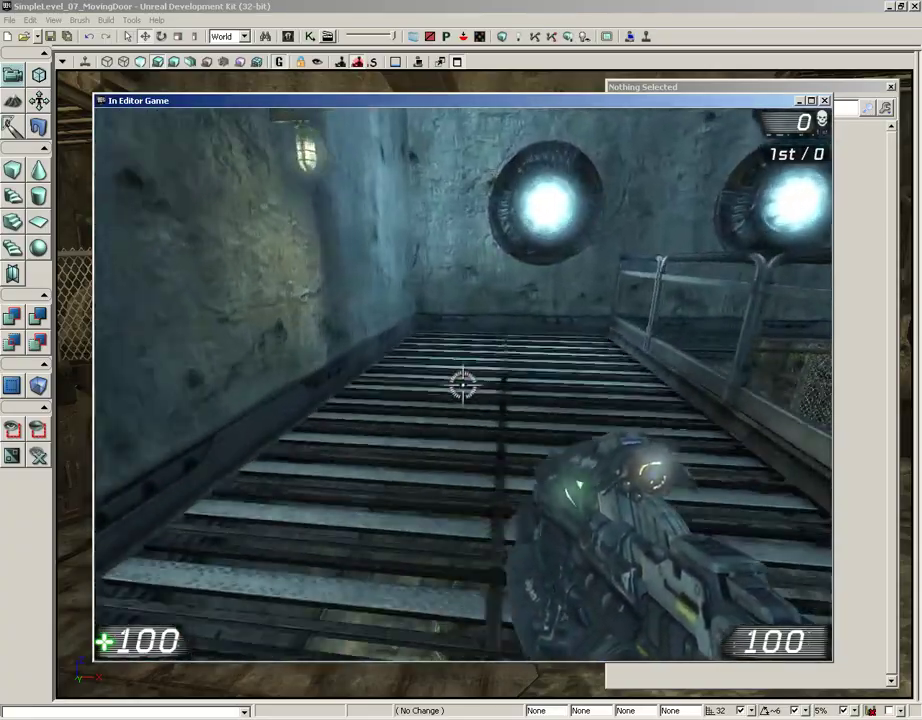
Walk back out of the machine room to check the color transition in both areas, ending with the play session and properties window closed
key(d)
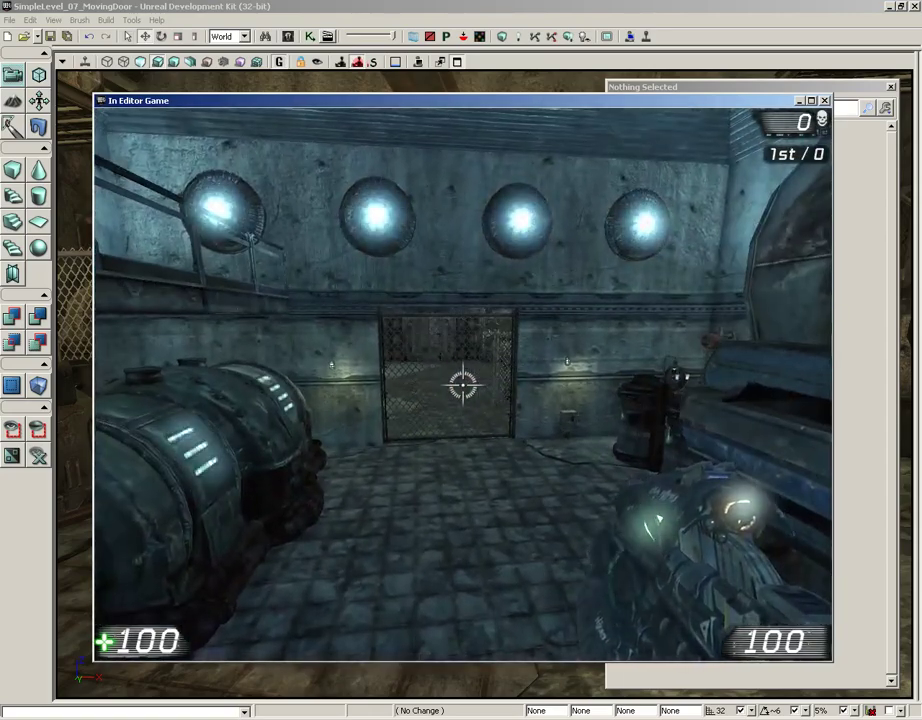
key(w)
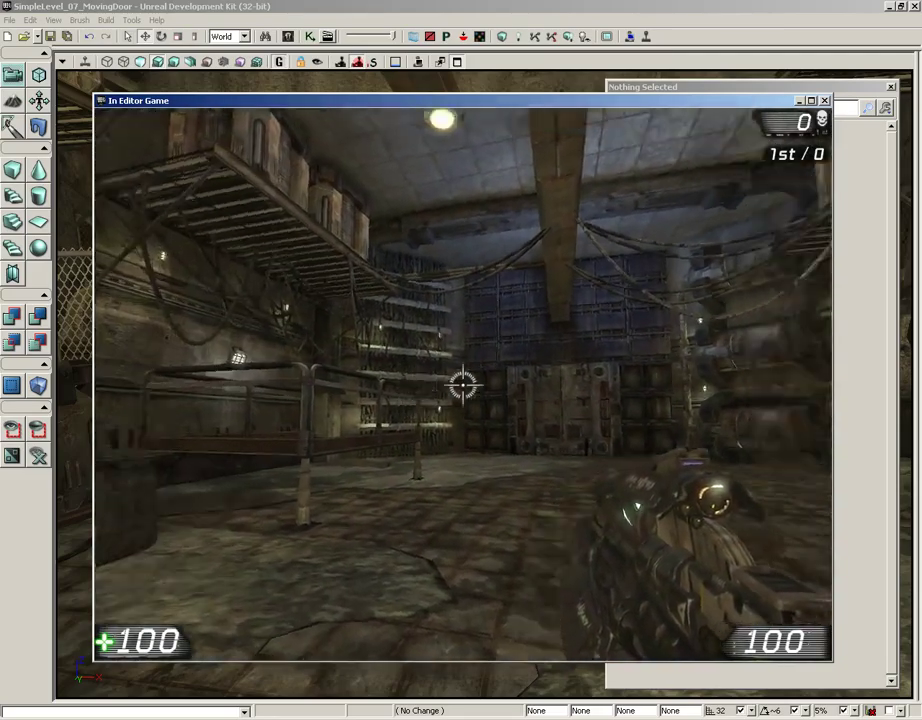
key(w)
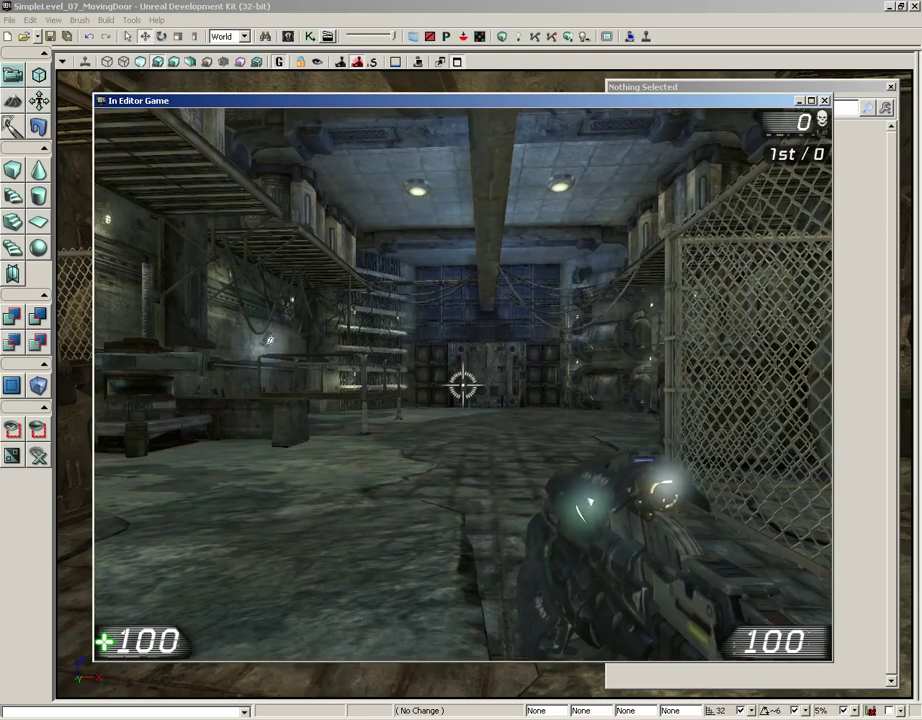
mouse_move(461, 385)
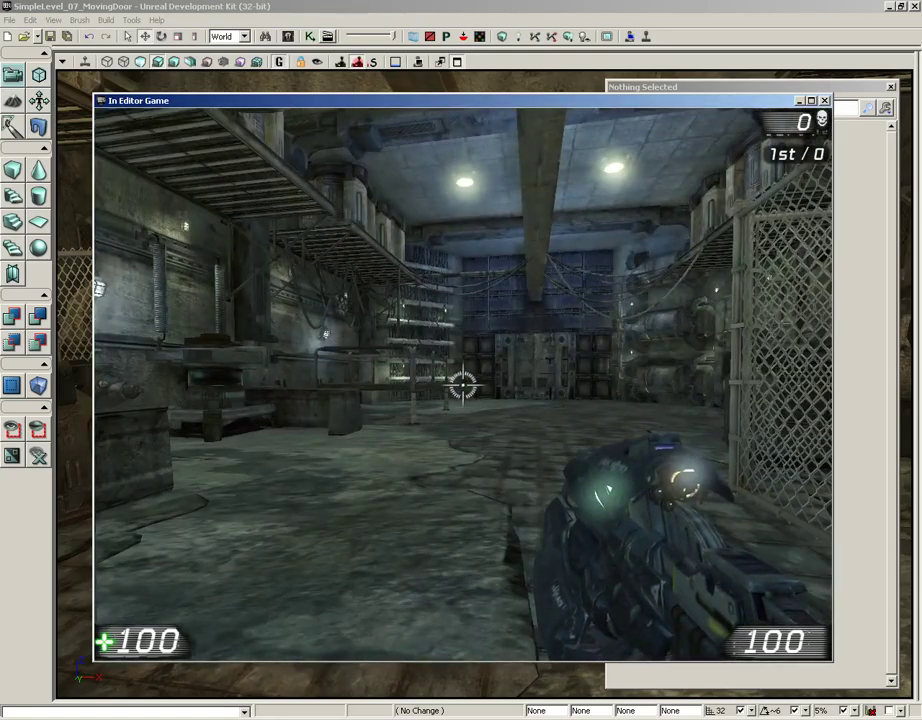
key(w)
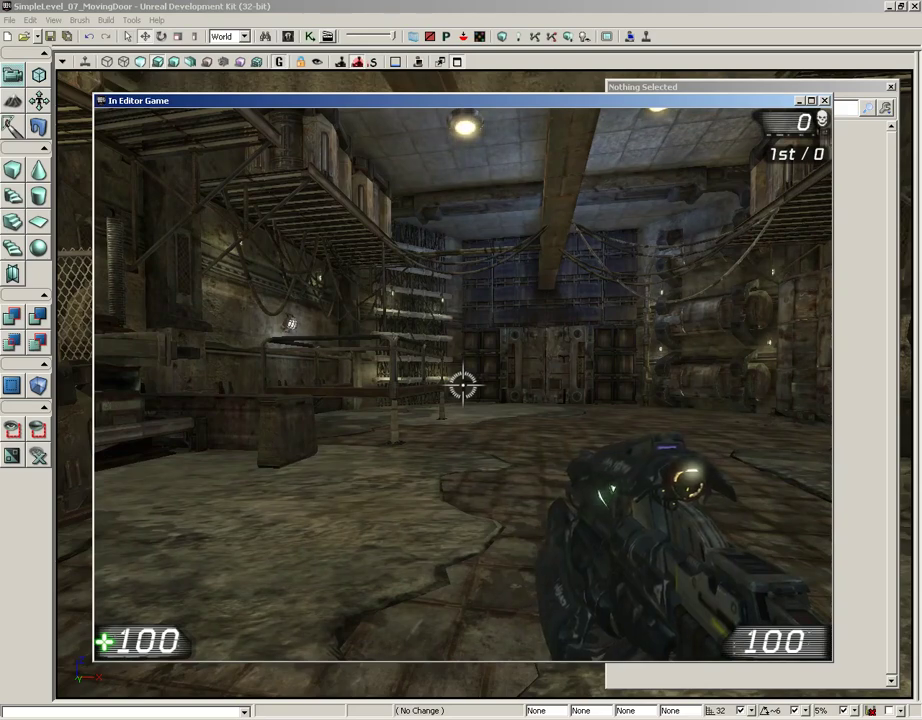
key(Escape)
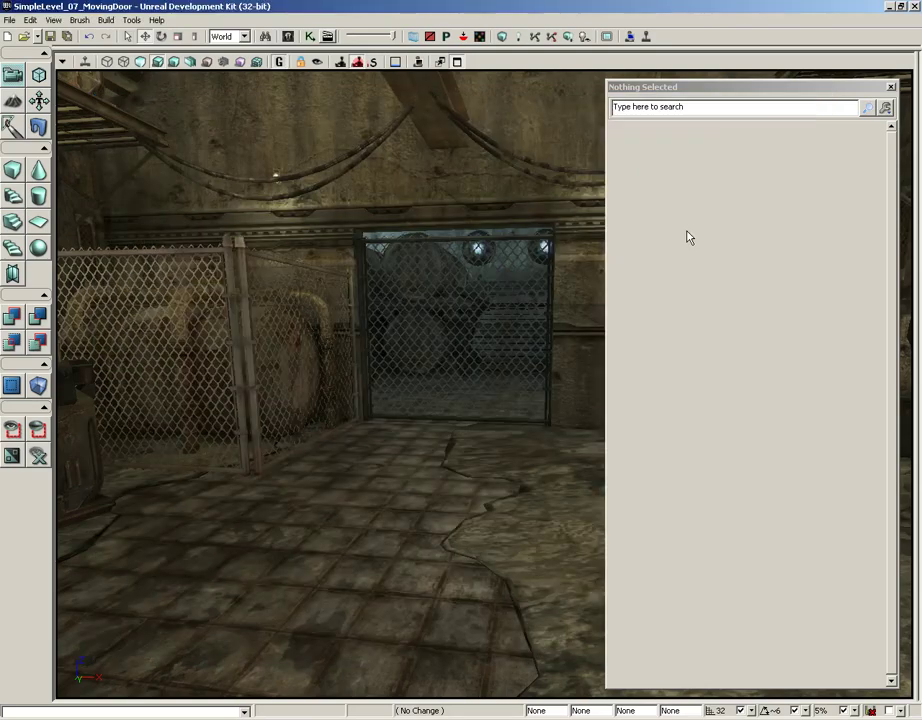
click(890, 87)
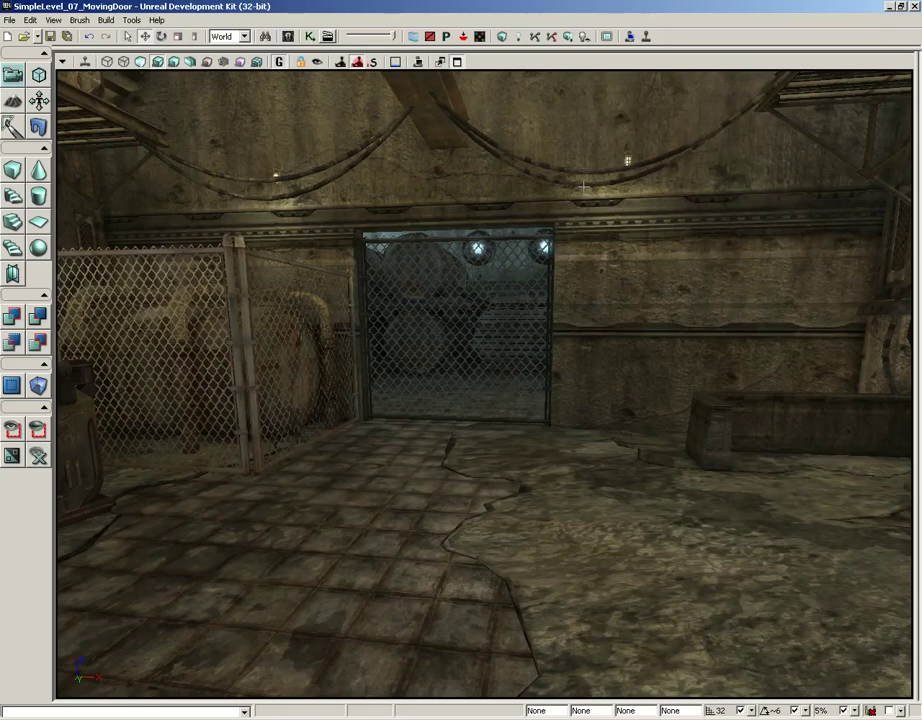